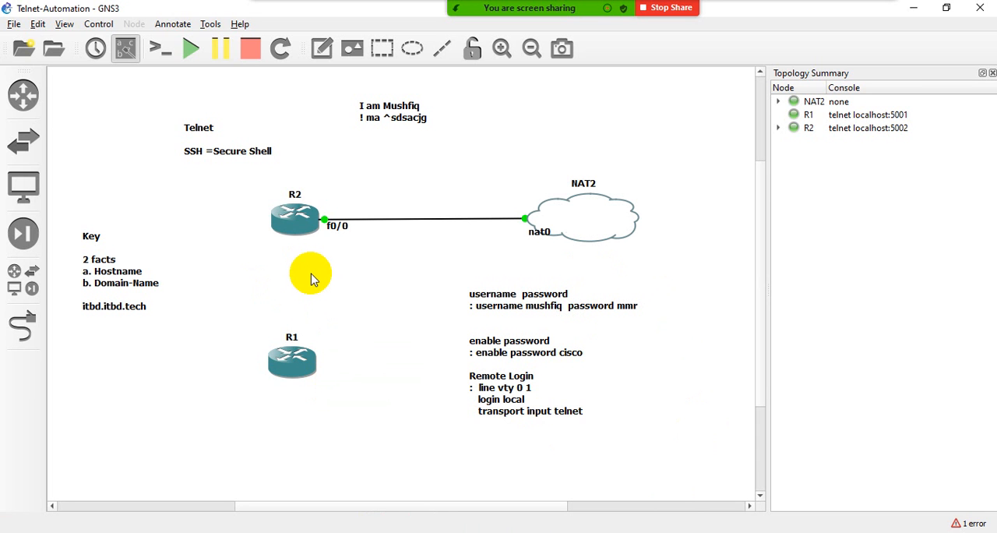
- Hide the interface labels on the topology and show them again
left_click(125, 48)
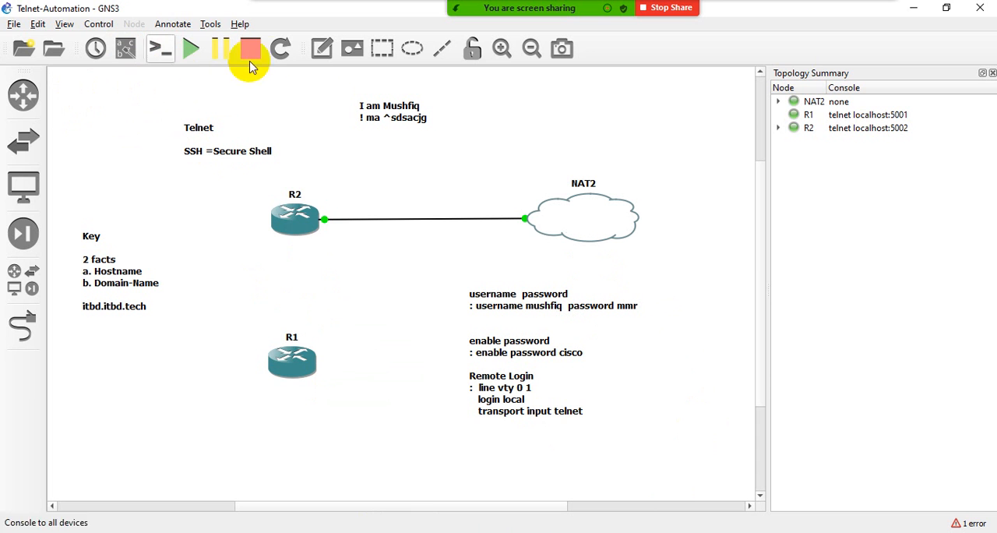
left_click(124, 48)
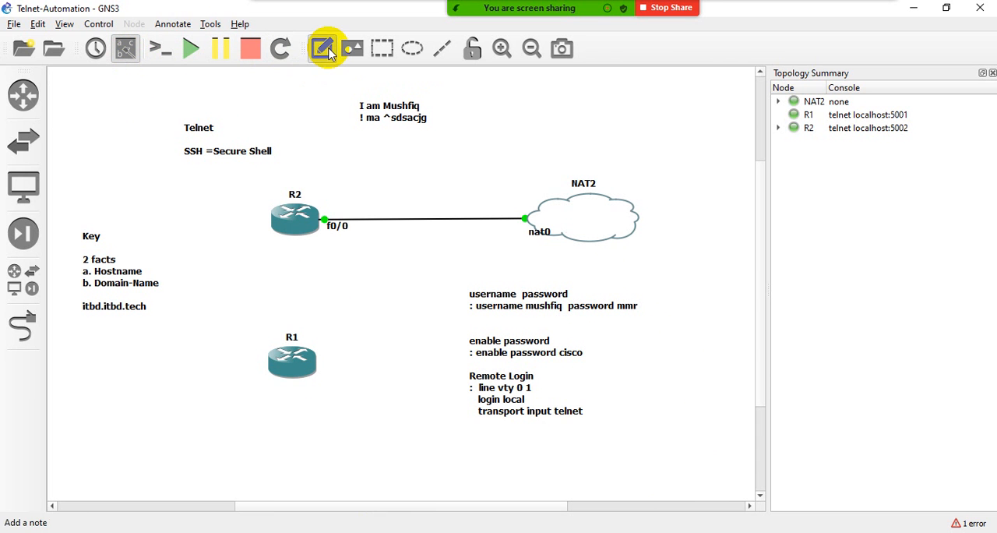
- Add a note in the empty area above and left of the Telnet text, with the lines "Telnet = 23" and "SSH = 22"
left_click(323, 49)
left_click(95, 95)
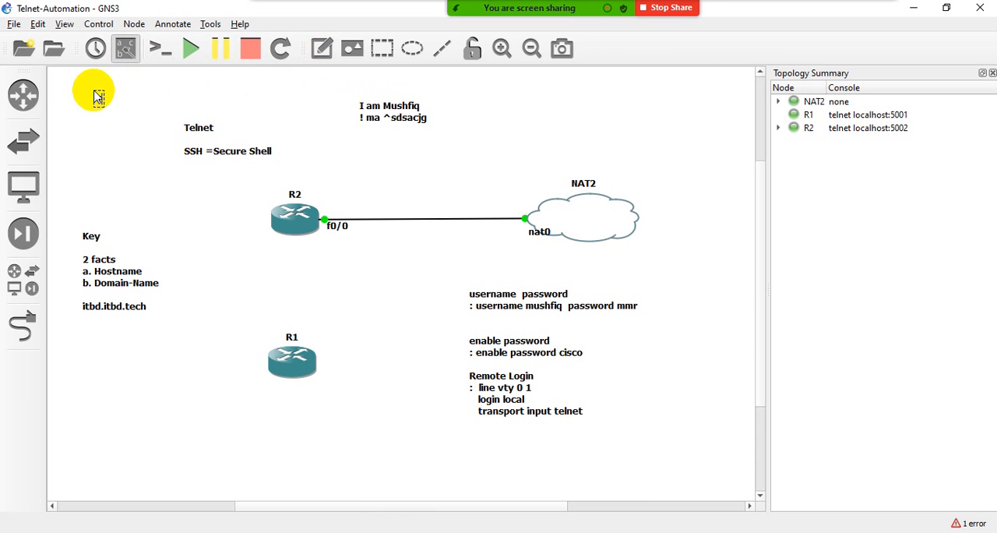
type("Telnet = 23")
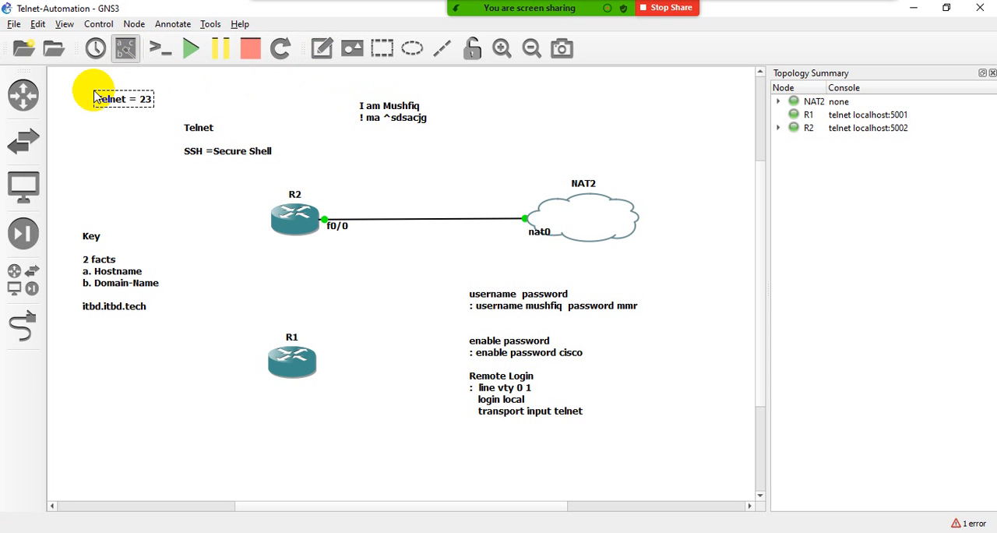
key("Return")
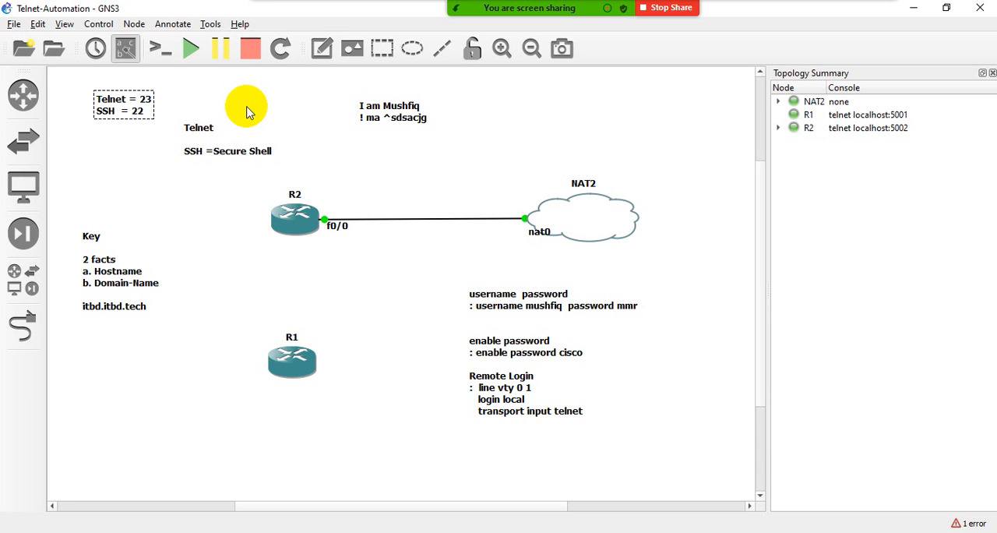
- Insert the heading "Application Layer:" above the Telnet and SSH port lines, underlined with a row of equals signs
key("Return")
key("Up")
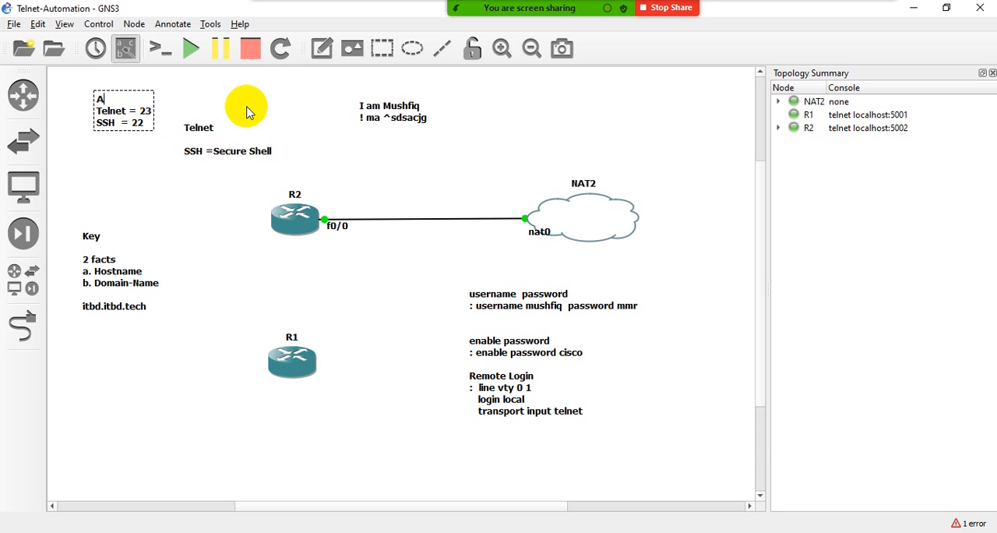
type("Application Layer")
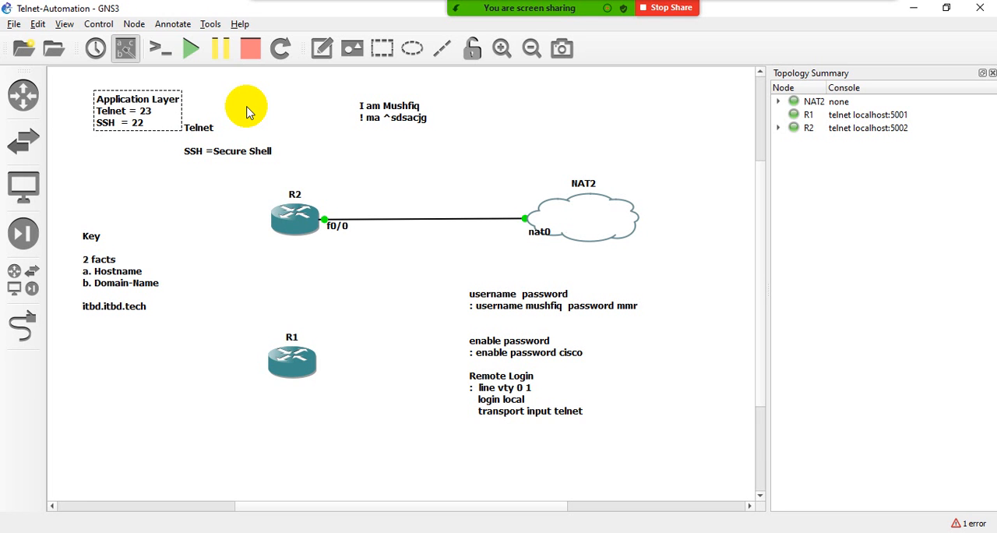
type(":")
key("Return")
type("=")
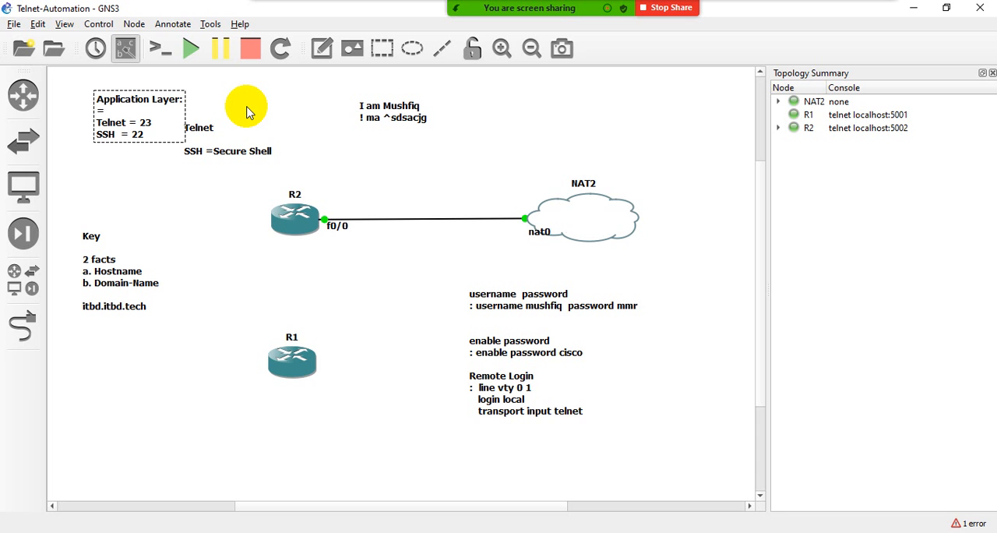
type("============")
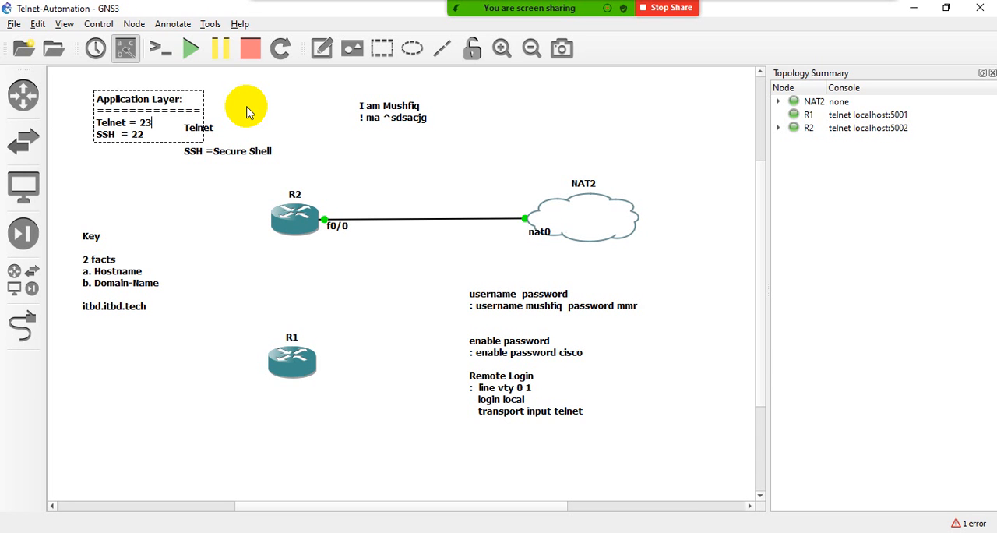
- Append "DHCP" to the Application Layer note, separated from the SSH line by a blank line
key("Return")
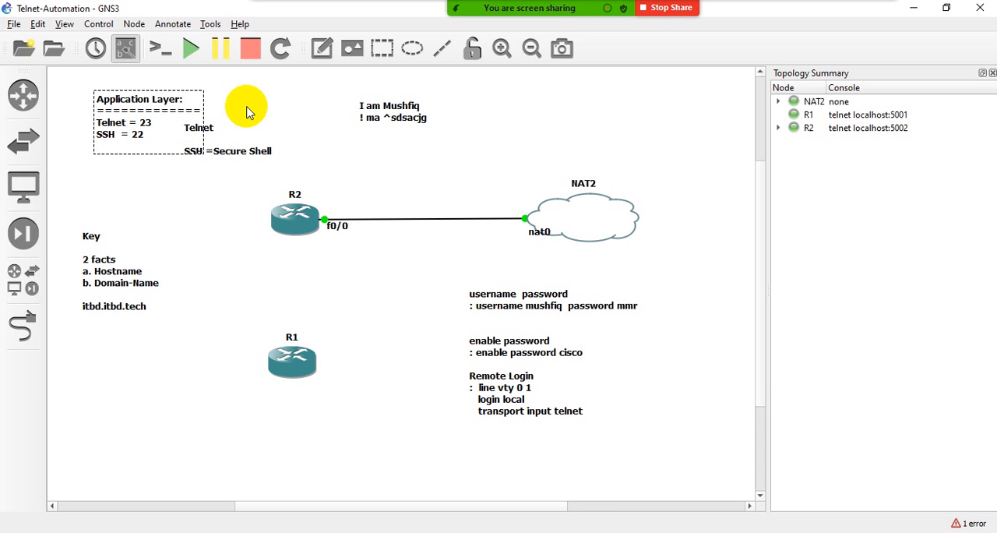
key("Return")
type("DHCP")
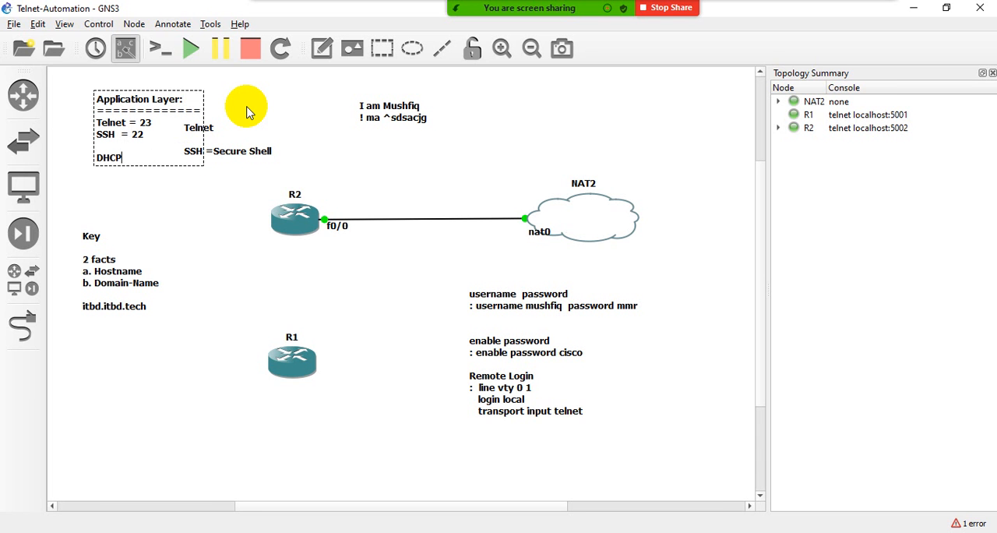
left_click(223, 217)
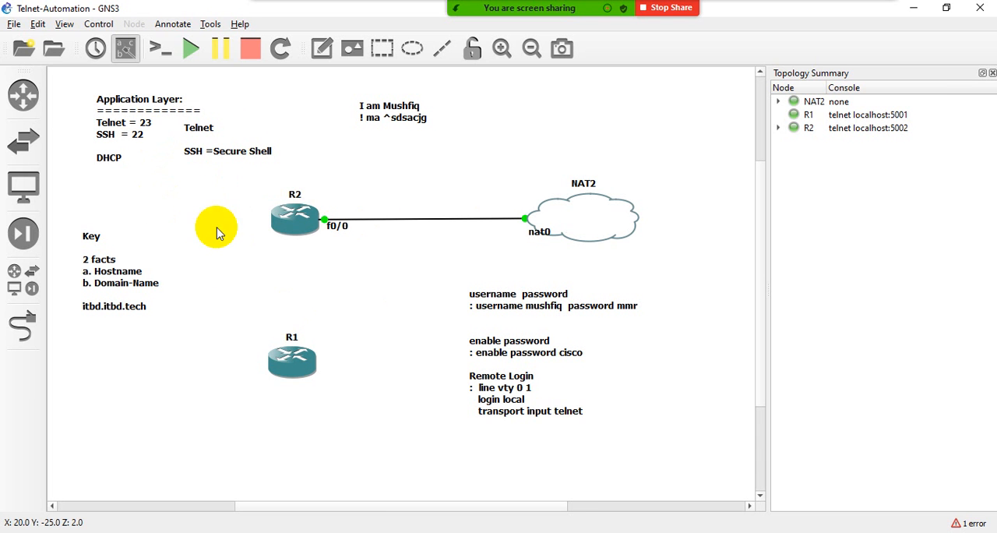
- Add a note reading "Dynamic Host Configuration Protocol" and place it just below the itbd.itbd.tech text
left_click(319, 49)
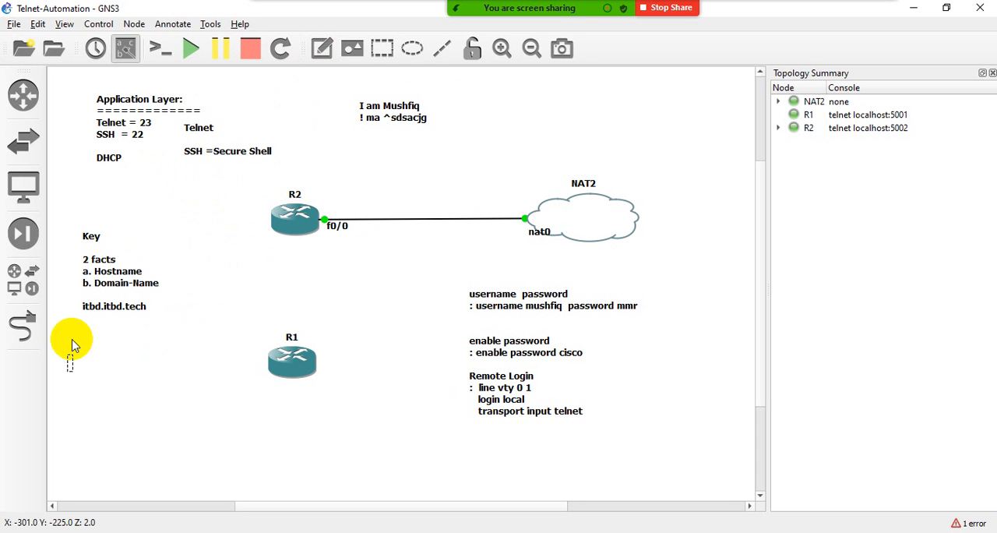
type("Dynamic Ho")
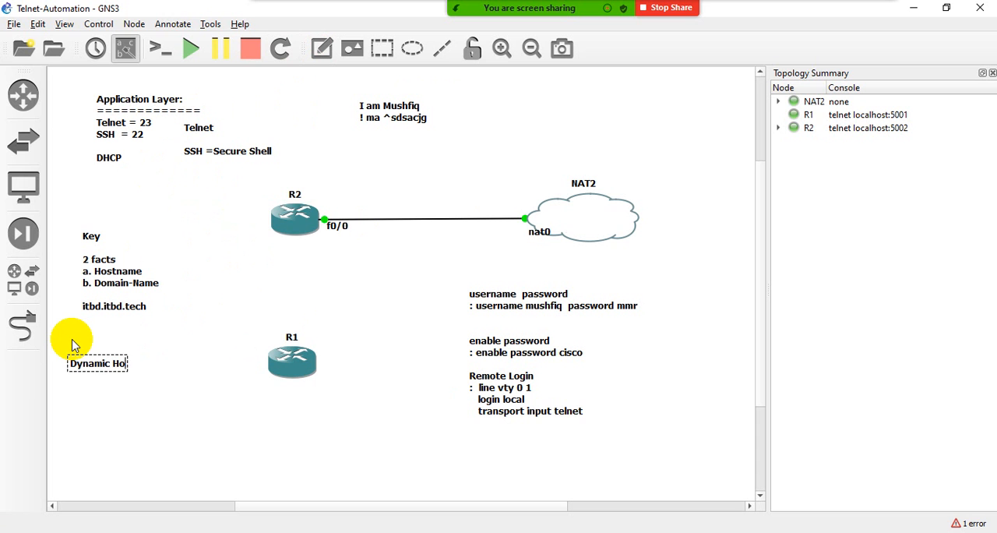
type("st Configurati")
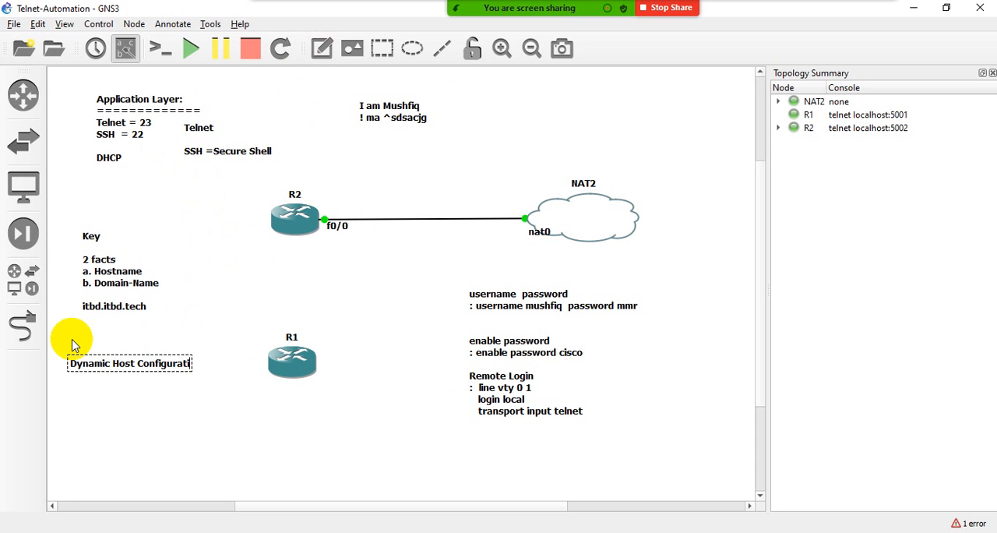
type("on Protocol")
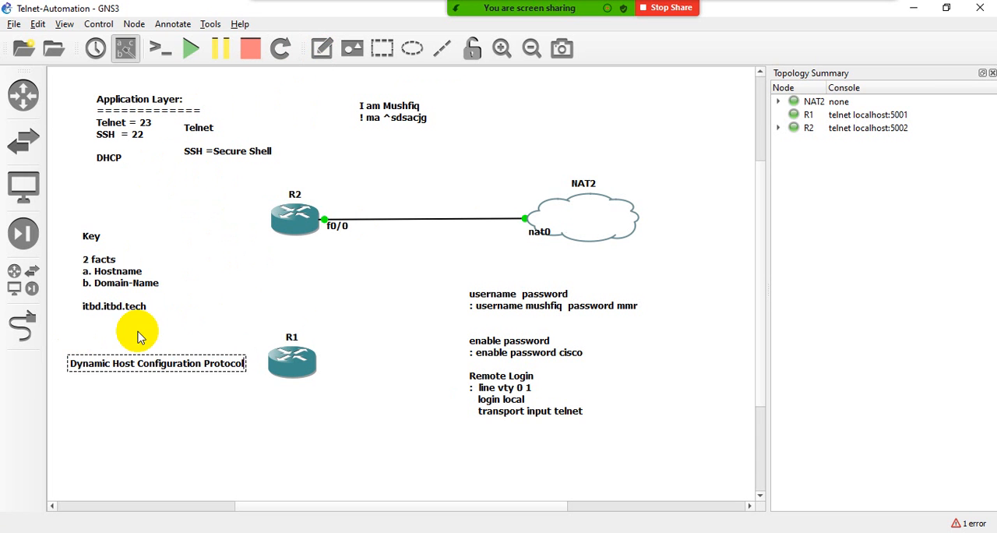
left_click(191, 330)
left_click_drag(173, 362, 158, 343)
- Append the lines "DHCP Server = 67" and "DHCP Client = 68" to the Dynamic Host Configuration Protocol note after a blank line
double_click(232, 343)
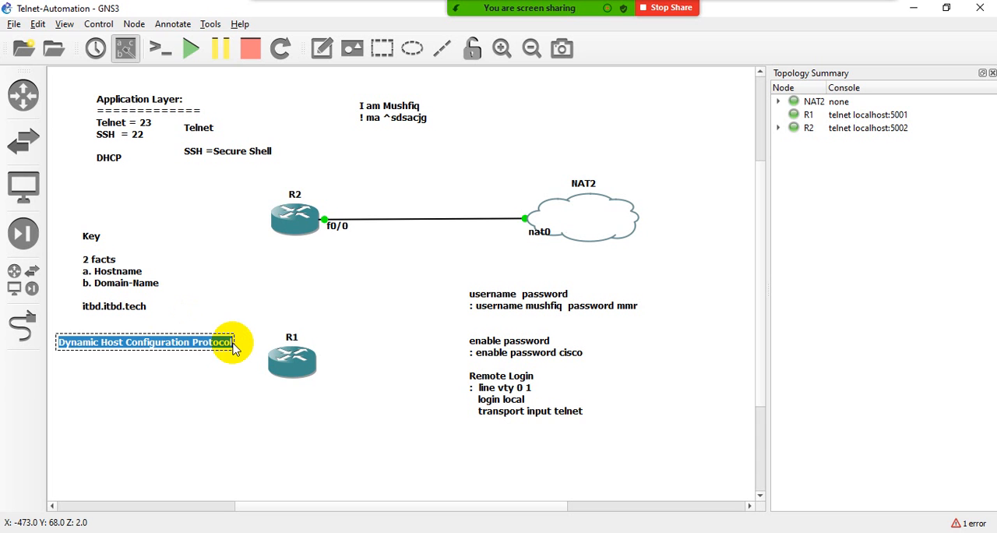
left_click(232, 344)
key("Return")
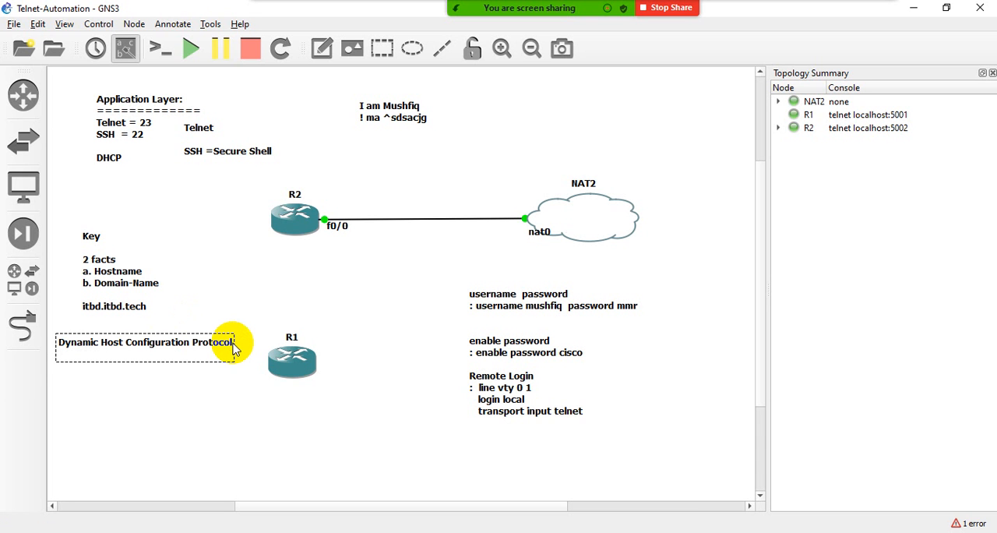
key("Return")
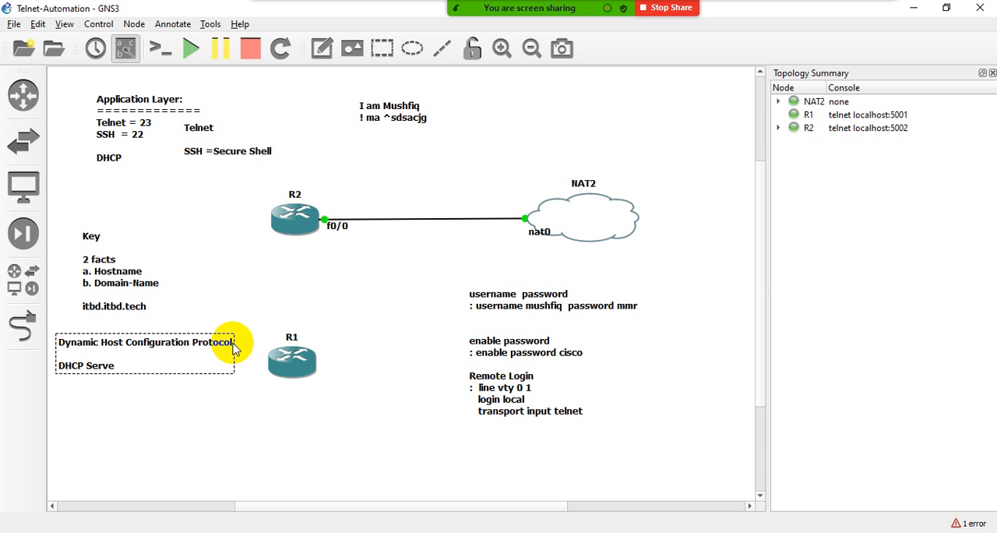
type("DHCP Server")
key("Return")
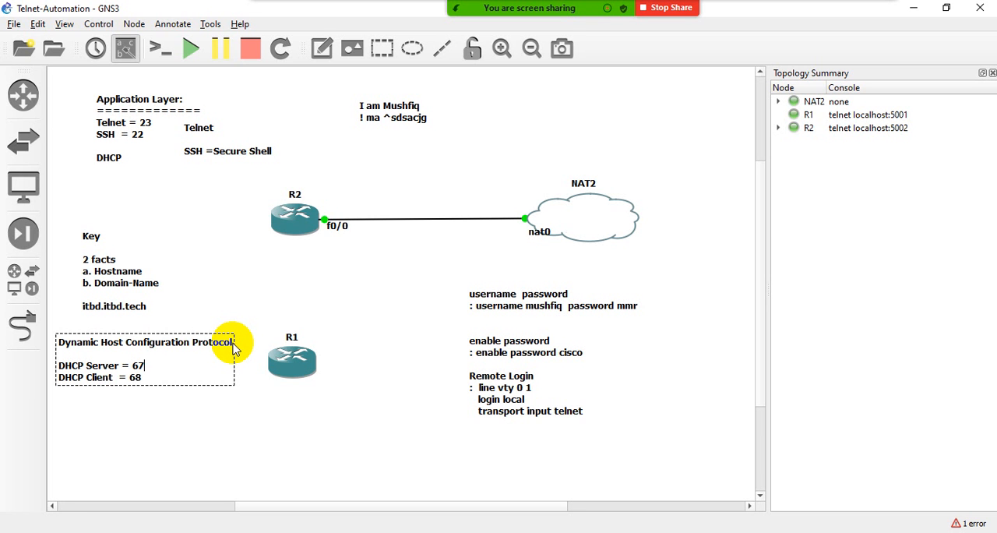
left_click(205, 414)
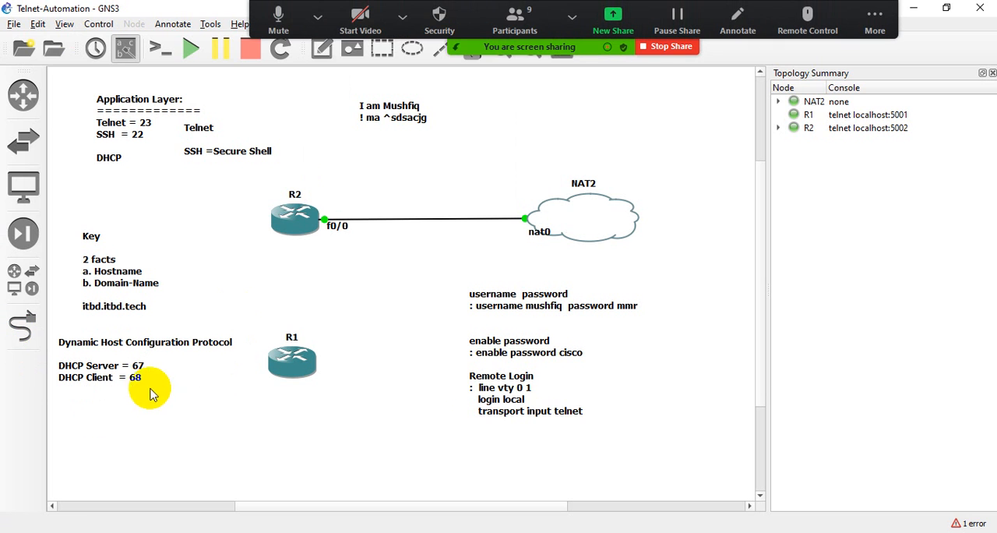
- Move the Key note up beneath the DHCP line and the Dynamic Host Configuration Protocol note into the space below it, beside R1
left_click_drag(130, 377, 130, 369)
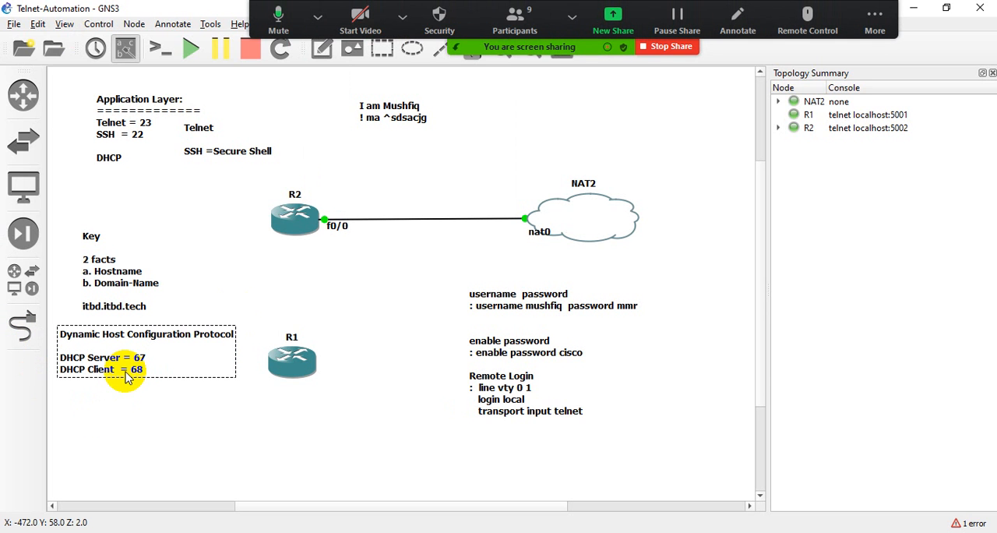
left_click(162, 310)
left_click_drag(142, 283, 176, 212)
left_click(267, 292)
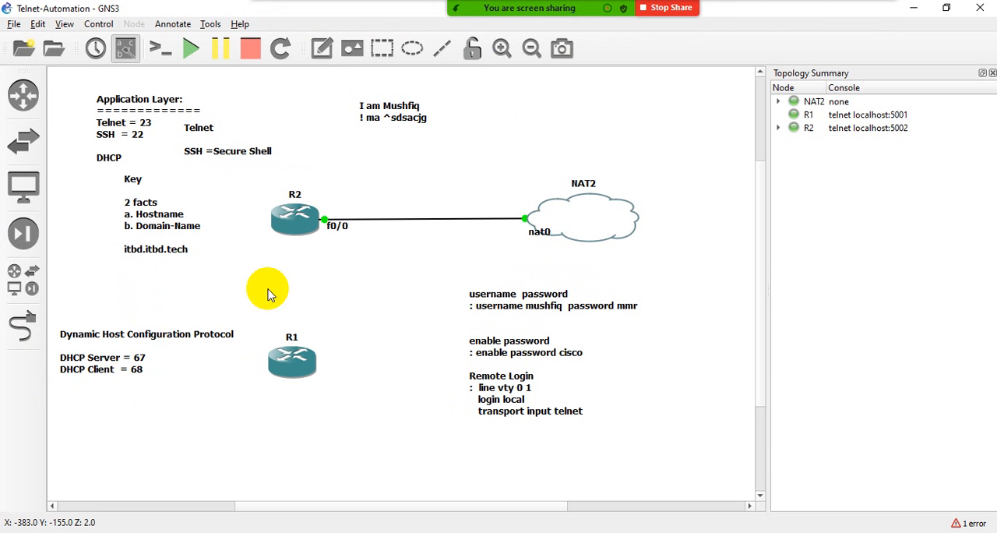
left_click_drag(139, 333, 149, 304)
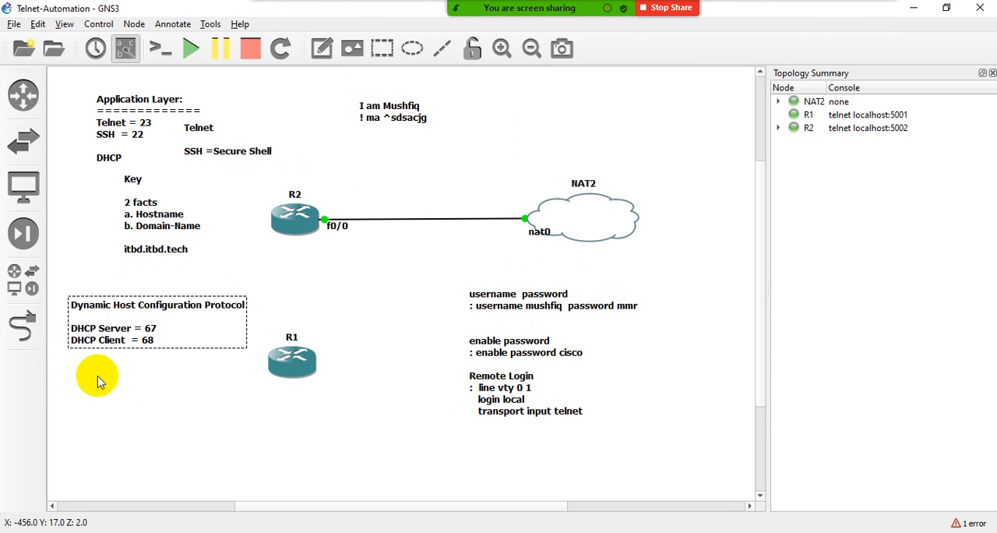
left_click_drag(153, 346, 116, 459)
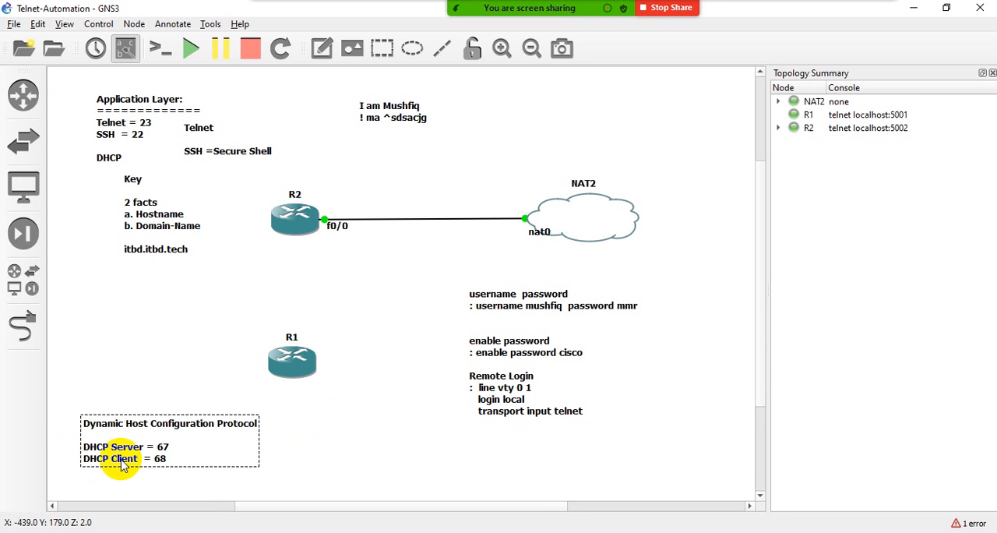
left_click(274, 453)
left_click_drag(146, 458, 125, 337)
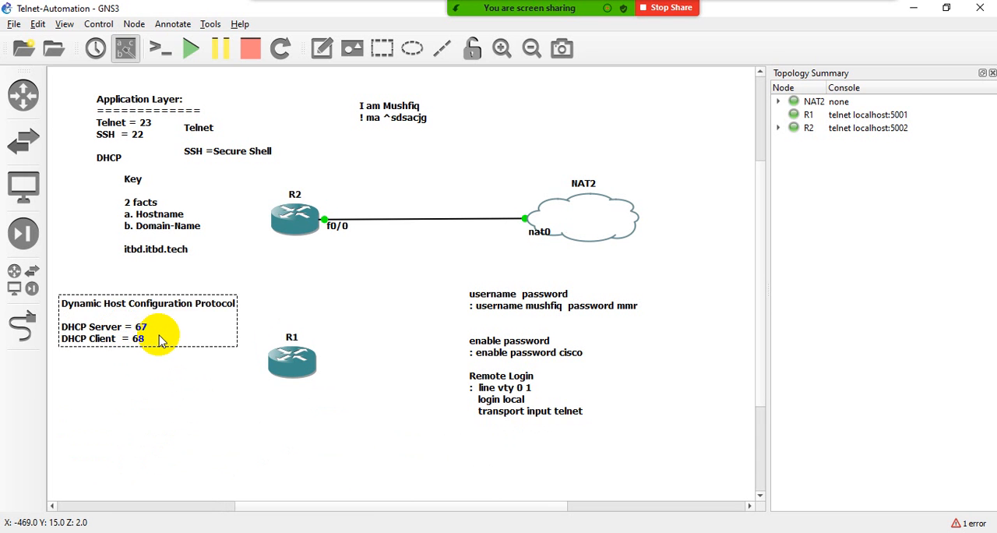
- Append the lines IP Address, Subnet Mask, Gateway and DNS-Server to the Dynamic Host Configuration Protocol note after a blank line
key("Return")
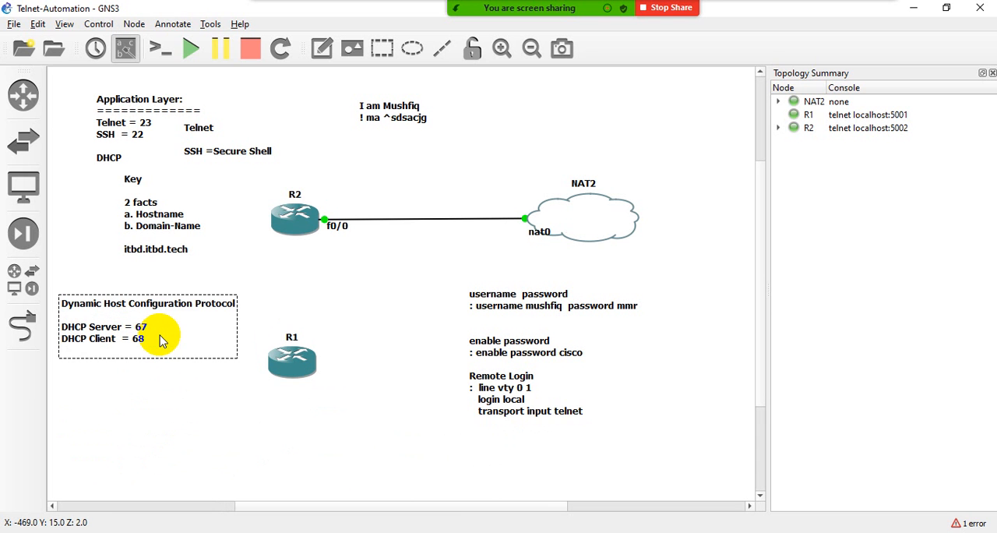
key("Return")
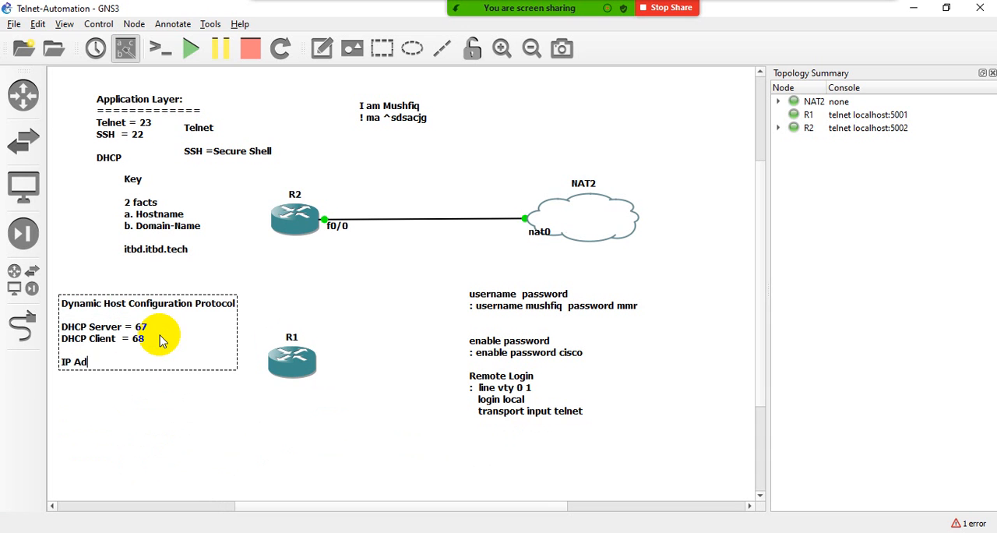
key("Return")
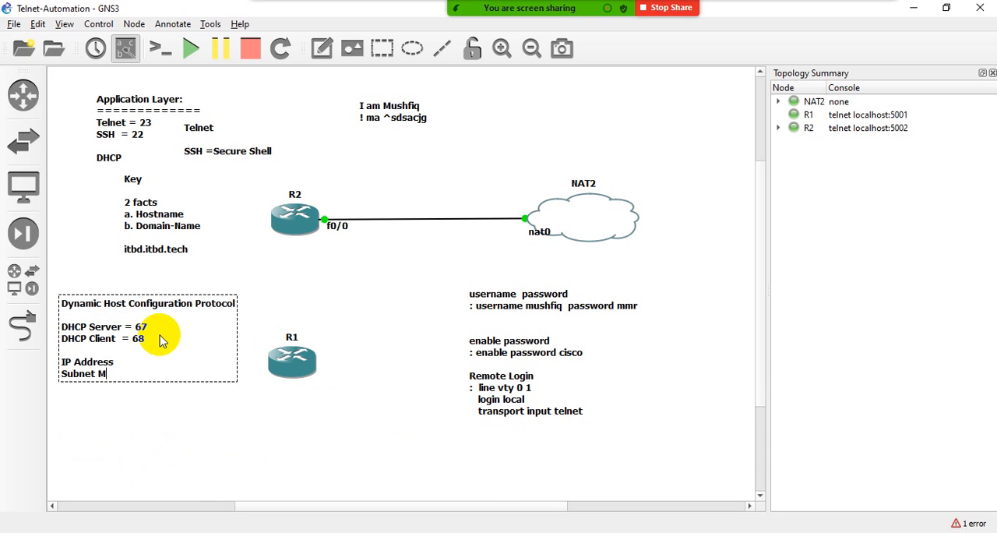
type("Subnet Mask")
key("Return")
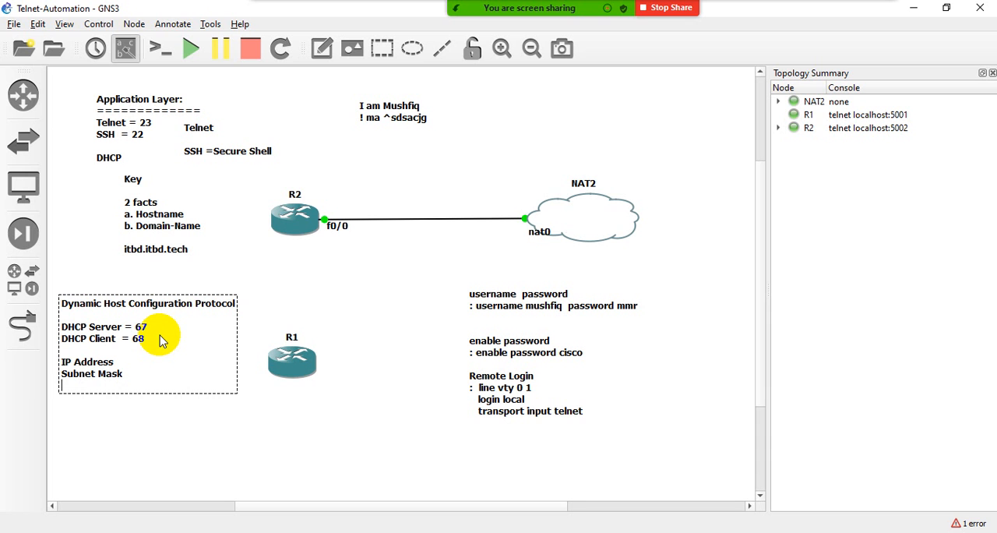
type("Gateway")
key("Return")
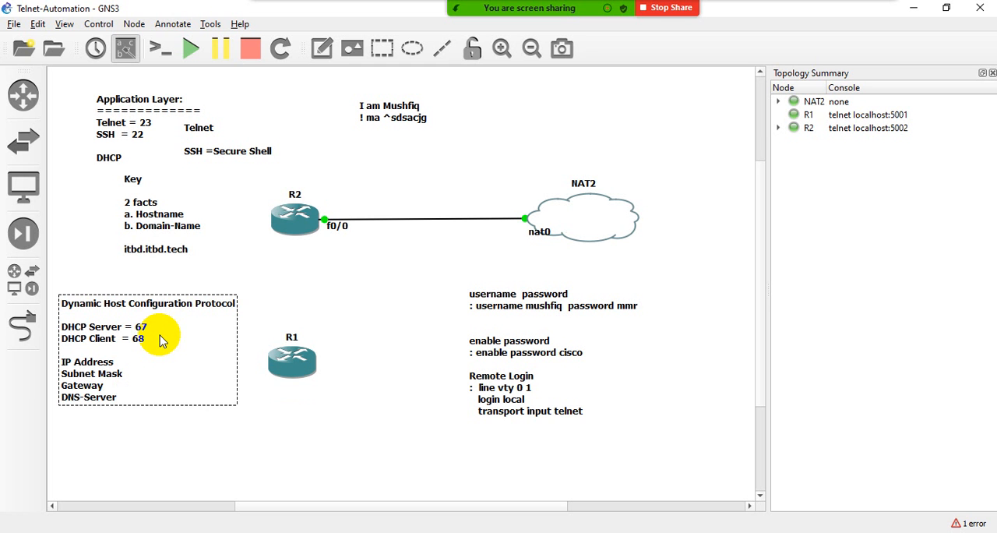
mouse_move(309, 371)
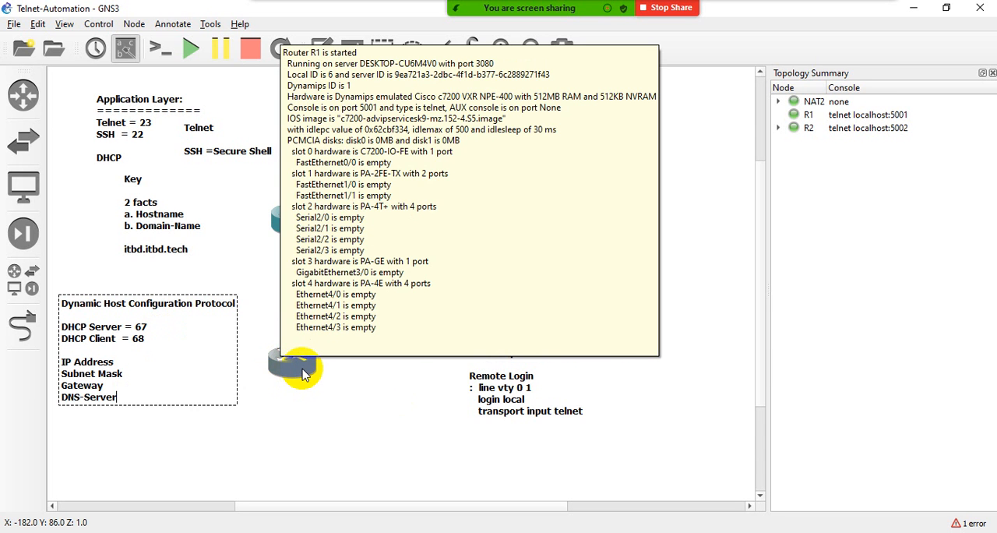
left_click(329, 404)
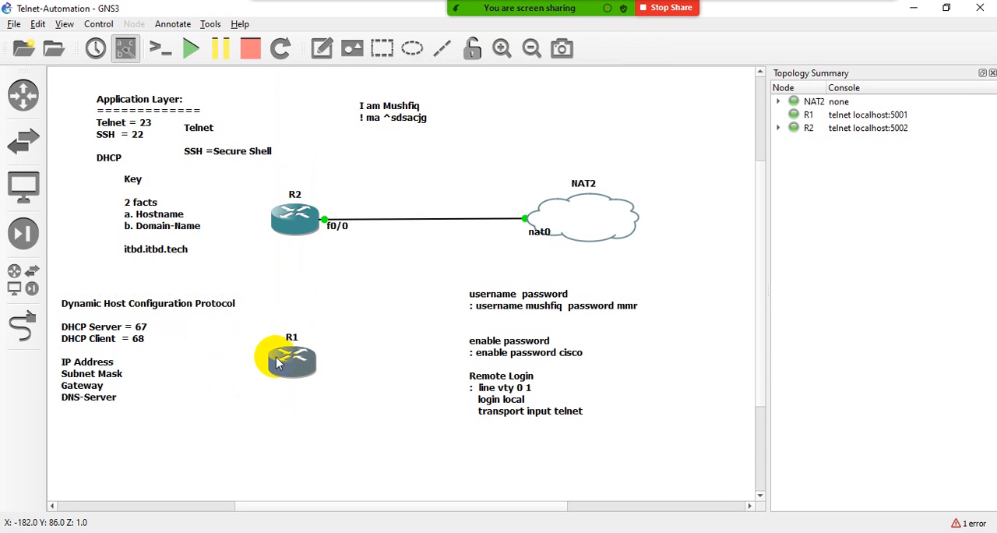
- Add a VPCS host to the right of R1 and reposition R1 and the host level with each other
left_click(27, 278)
left_click_drag(78, 362, 382, 352)
left_click(225, 61)
left_click_drag(292, 360, 266, 388)
left_click_drag(419, 390, 397, 394)
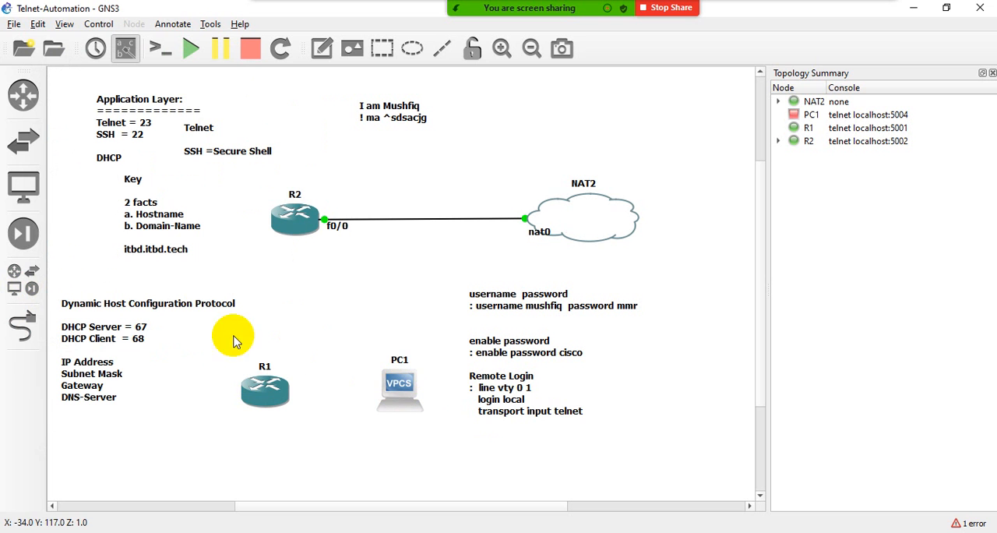
left_click(22, 327)
left_click(289, 226)
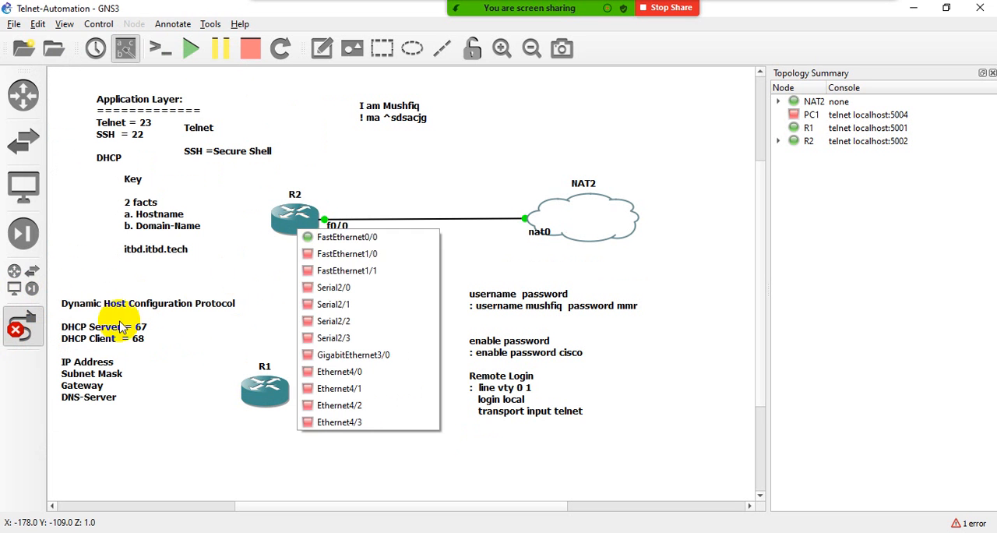
left_click(22, 326)
- Add an Ethernet switch to the topology and place it below R2, between R1 and PC1
left_click(24, 277)
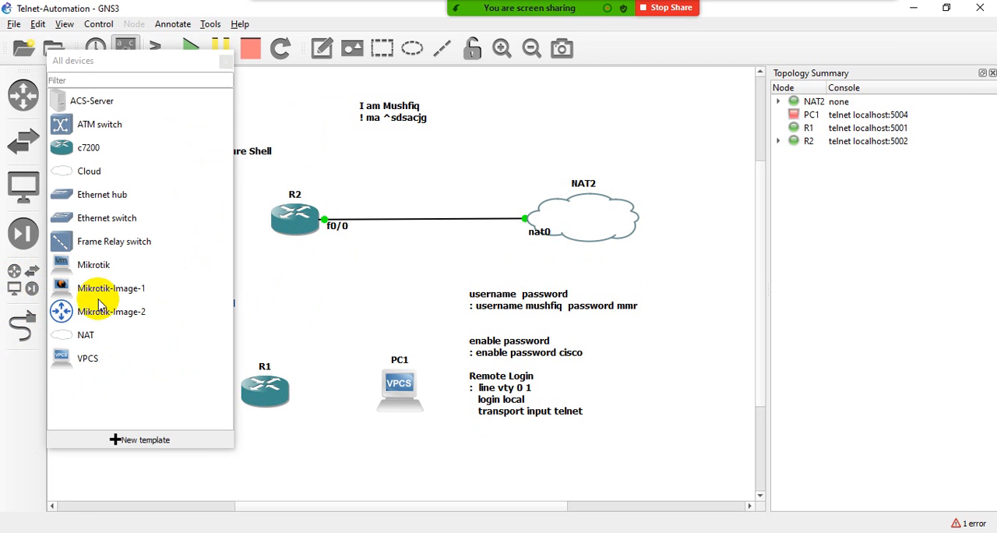
left_click_drag(66, 220, 324, 261)
left_click(226, 62)
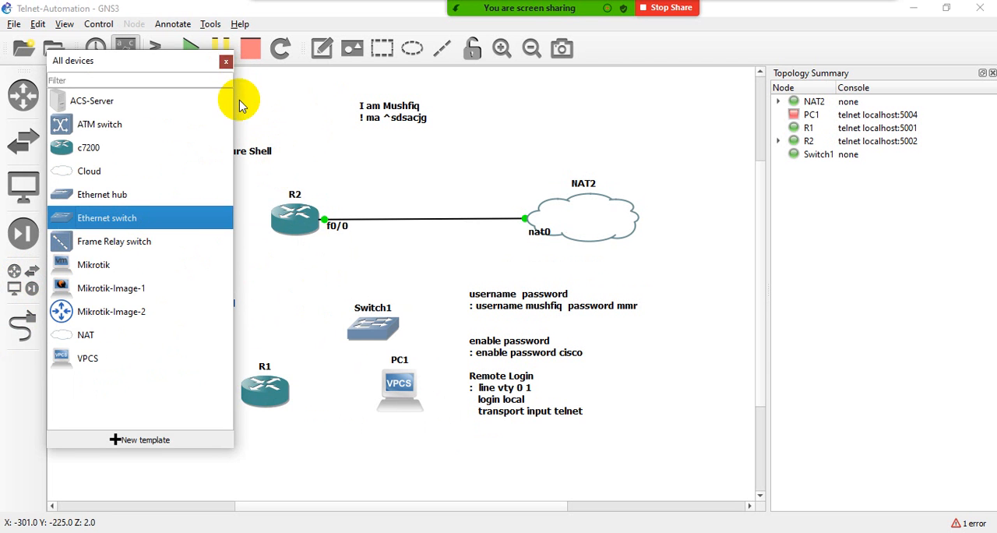
left_click_drag(374, 319, 323, 319)
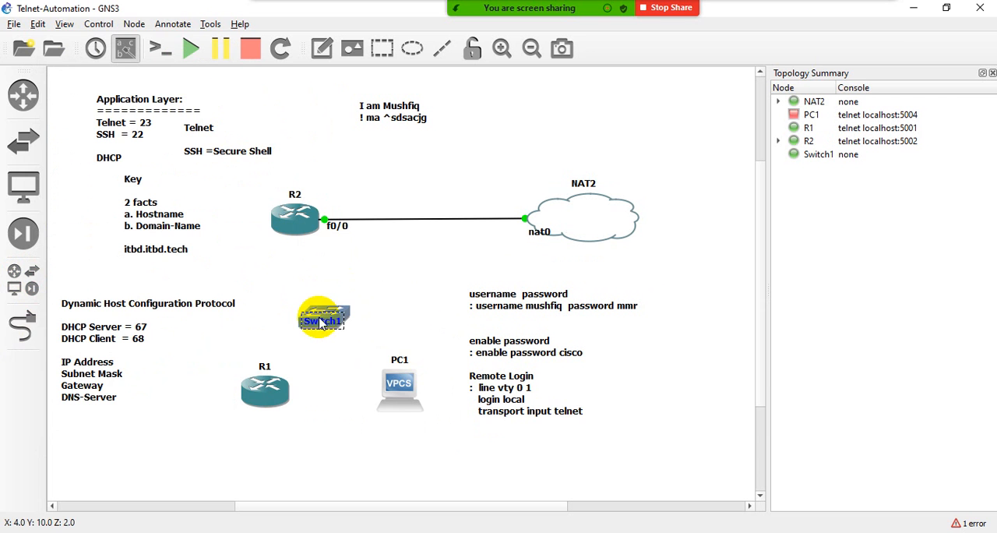
- Link R2's FastEthernet1/1 interface to Ethernet0 on the switch
left_click(19, 337)
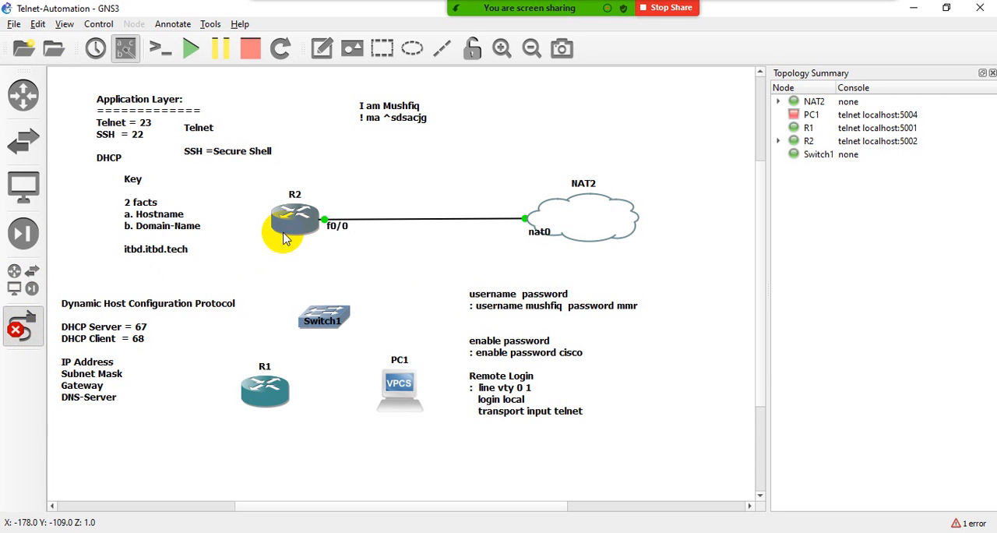
left_click(283, 231)
left_click(326, 274)
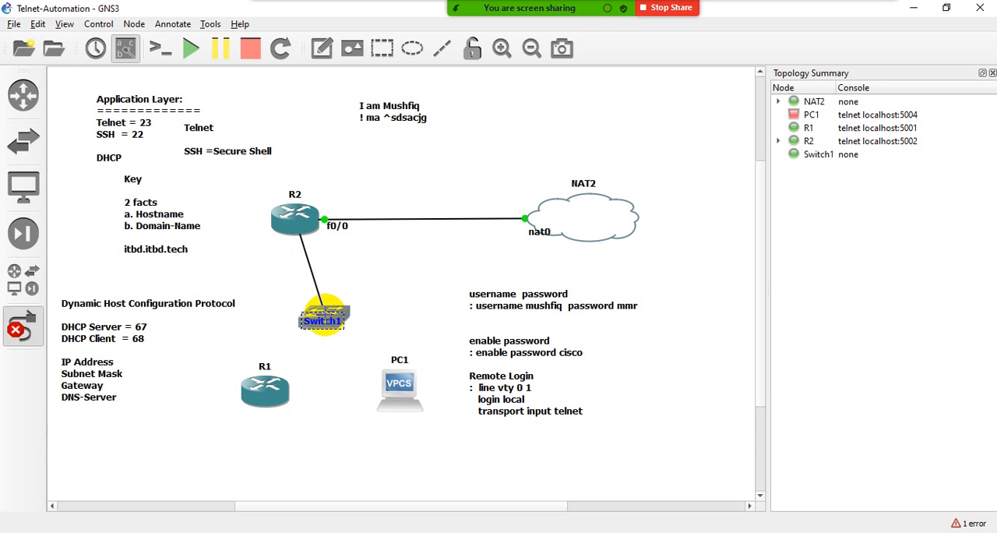
left_click(336, 307)
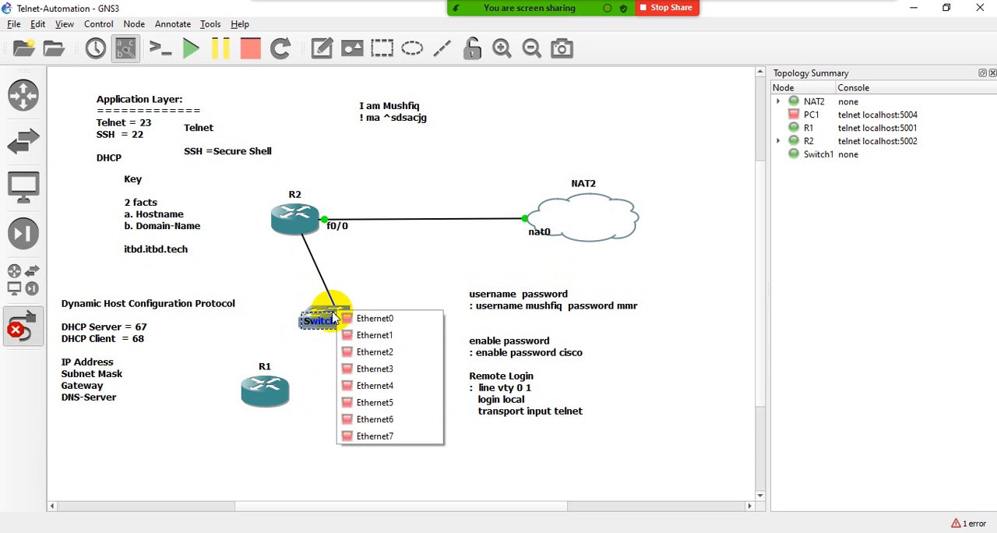
left_click(313, 318)
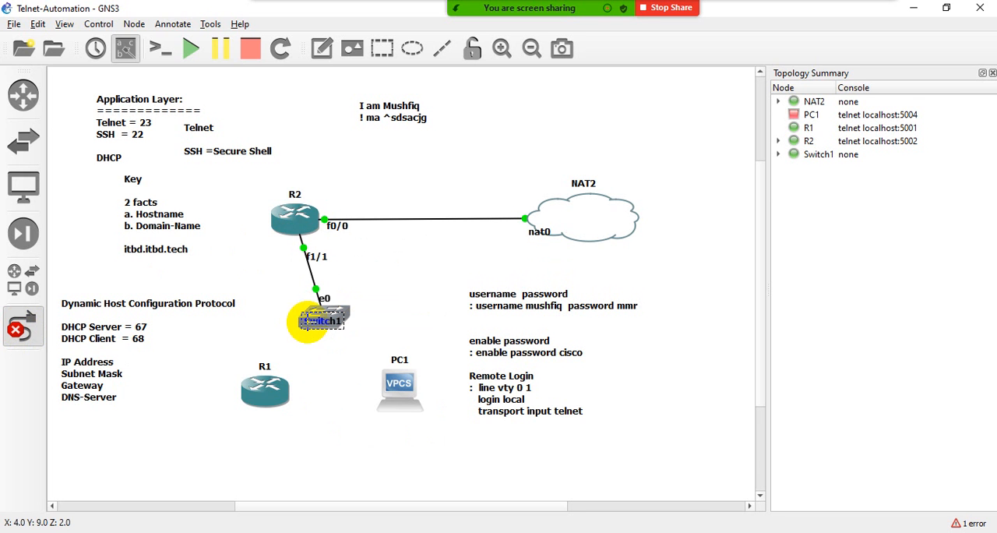
left_click(361, 311)
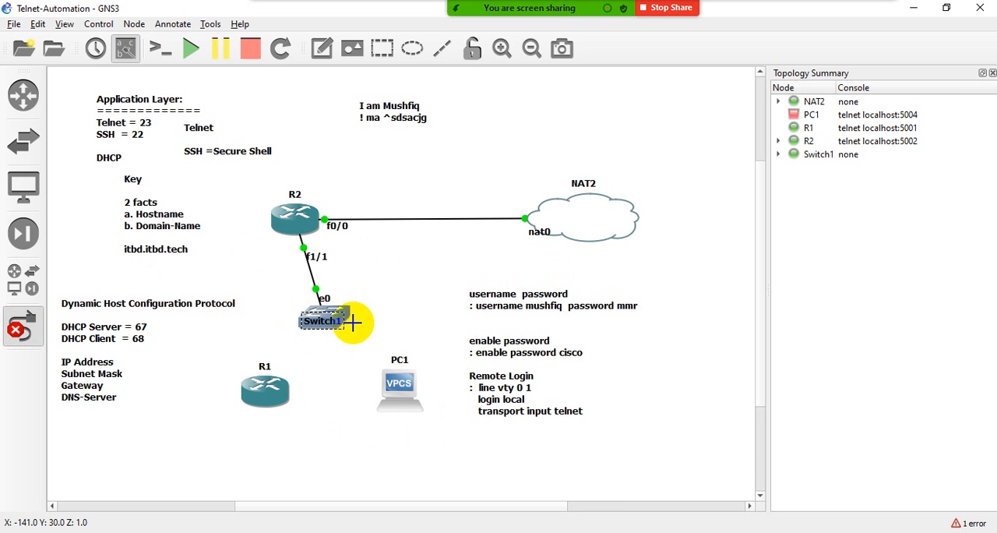
left_click(348, 310)
left_click(363, 322)
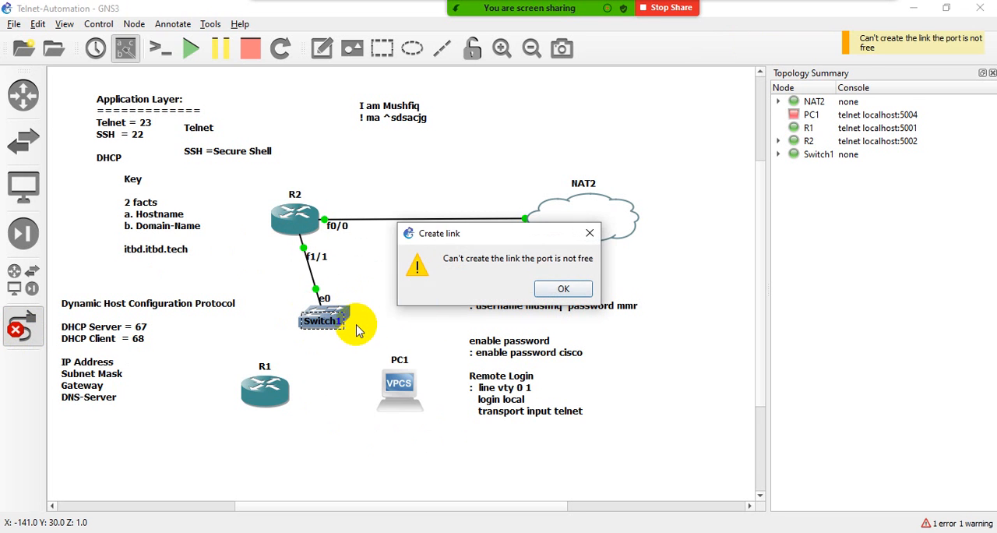
left_click(563, 286)
- Link the switch's Ethernet1 port to FastEthernet0/0 on R1
left_click(345, 312)
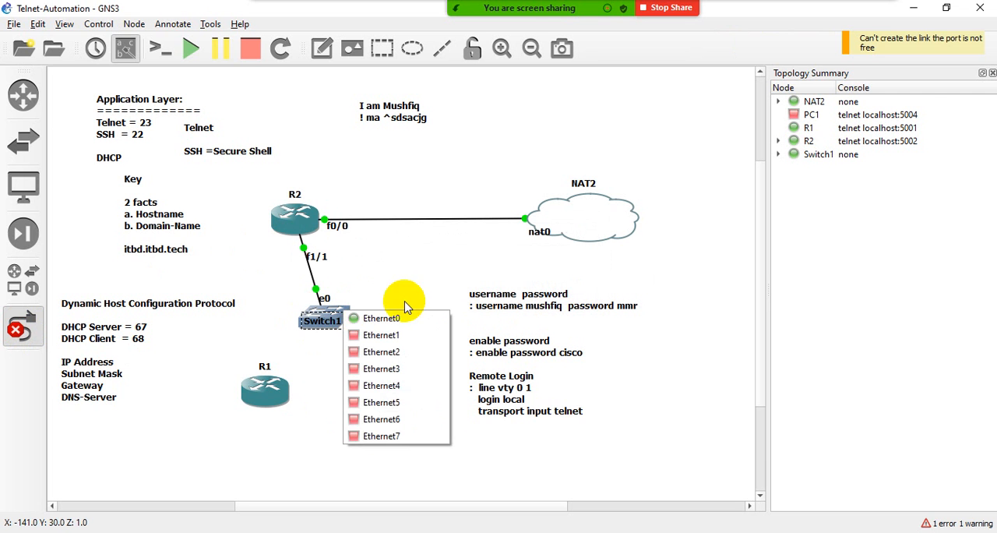
left_click(366, 334)
left_click(281, 395)
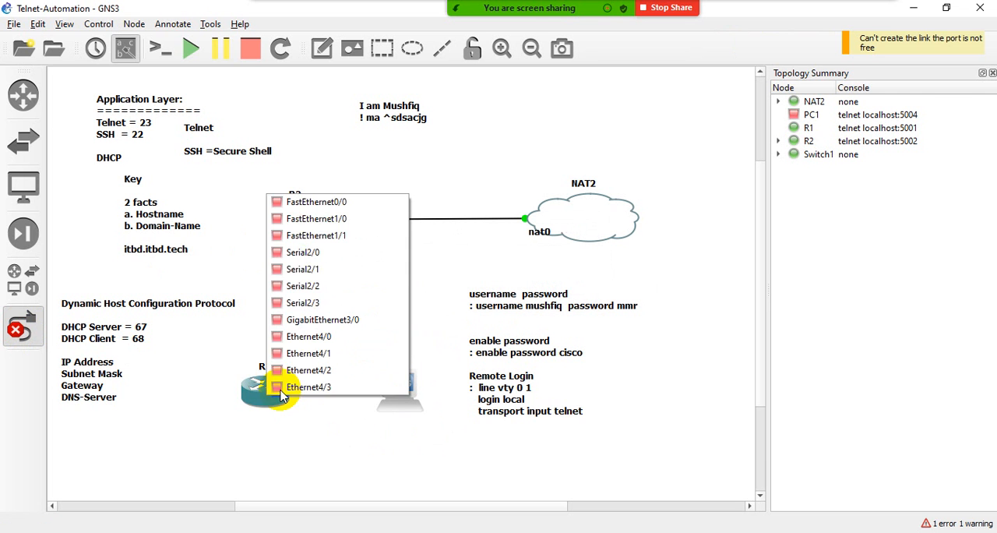
left_click(308, 202)
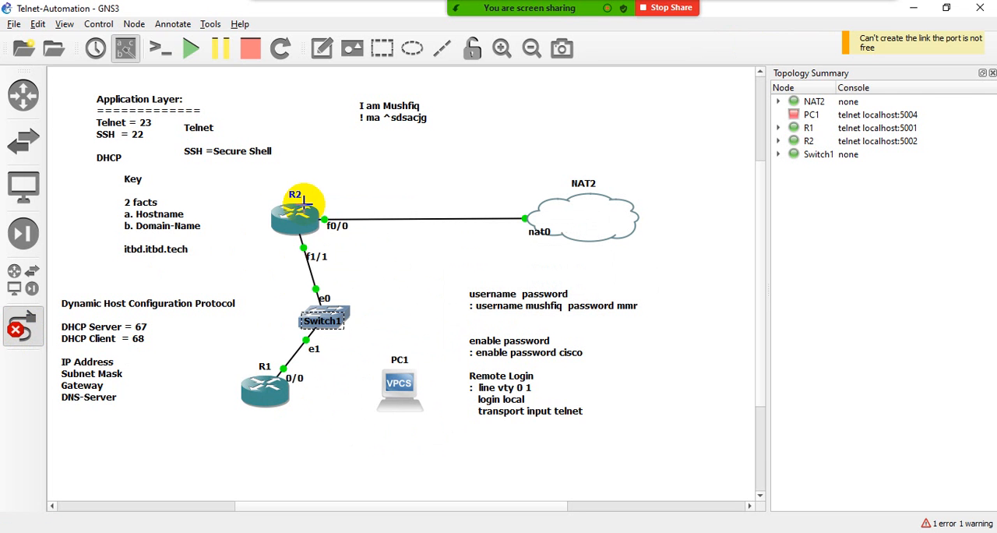
- Link the switch's Ethernet2 port to PC1's Ethernet0 and finish adding links
left_click(345, 311)
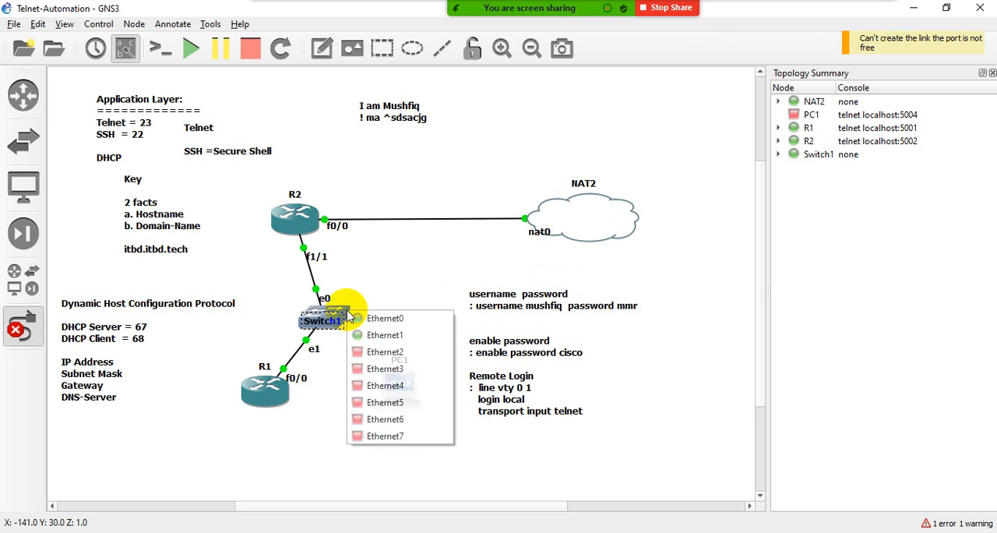
left_click(366, 352)
left_click(399, 392)
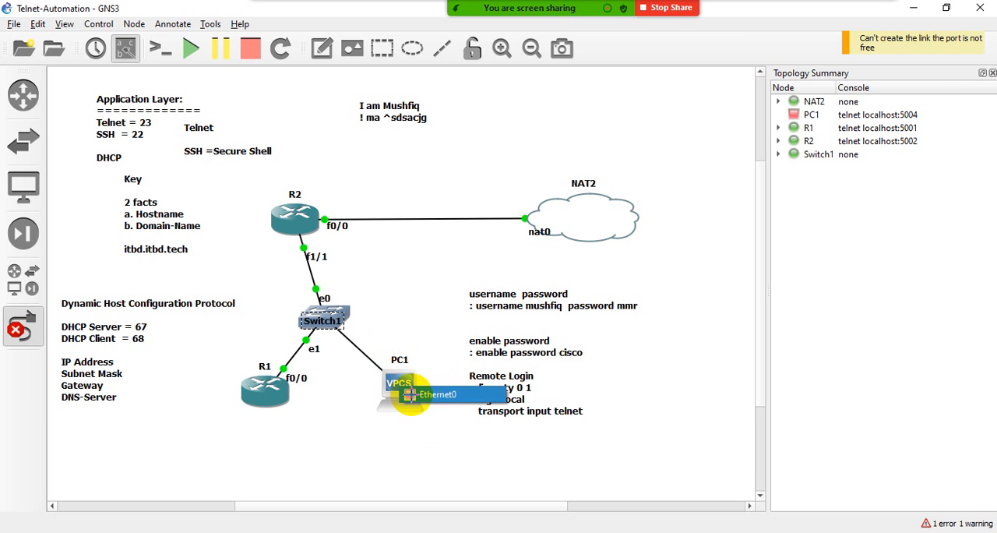
left_click(417, 394)
left_click(23, 325)
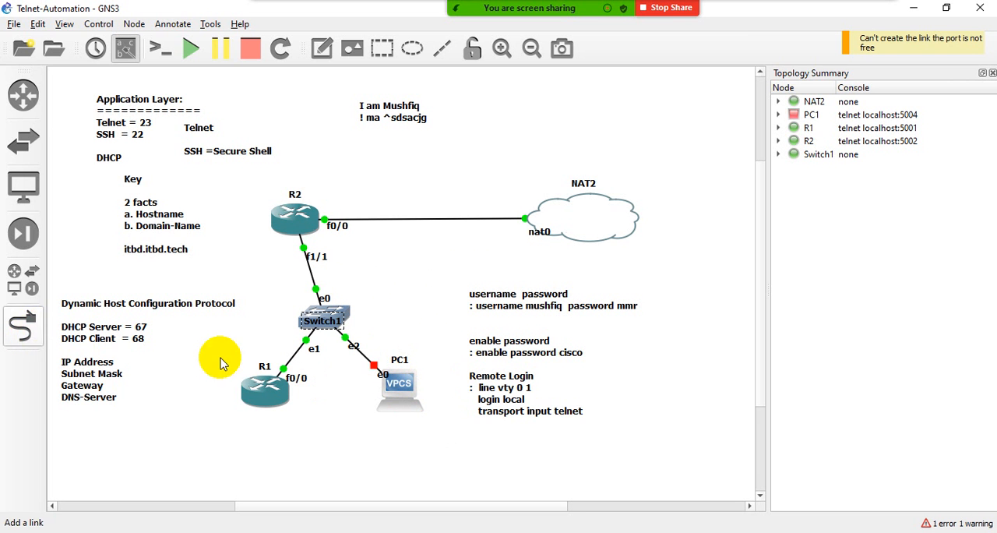
- Change the switch's hostname to SW
double_click(335, 321)
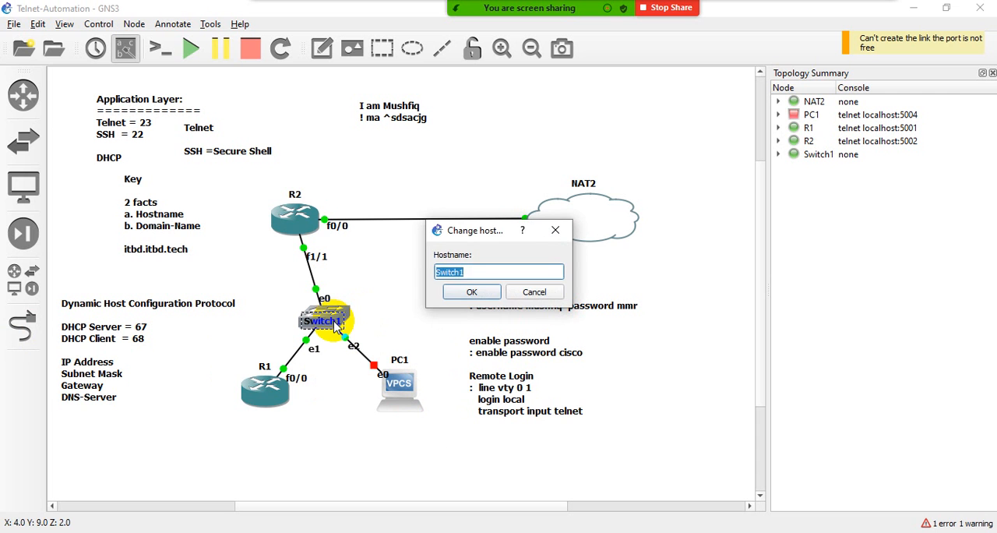
type("SW")
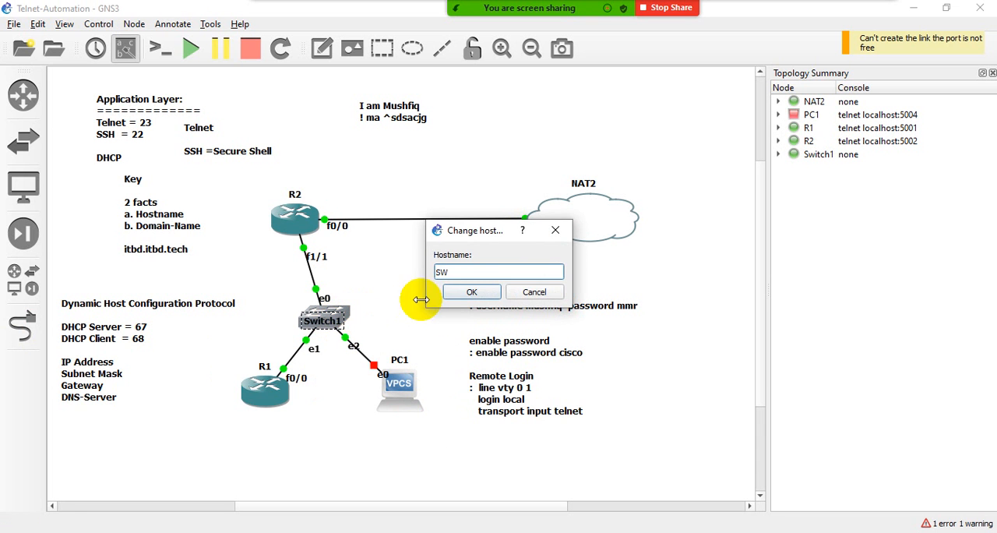
left_click(460, 291)
- Align the switch directly beneath R2 and move R1 further left, next to the DHCP note
mouse_move(324, 298)
left_mouse_down()
mouse_move(329, 317)
mouse_move(338, 286)
mouse_move(322, 331)
mouse_move(334, 287)
mouse_move(315, 294)
left_mouse_up()
left_click_drag(334, 322, 306, 315)
left_click_drag(278, 395, 216, 397)
left_click(231, 391)
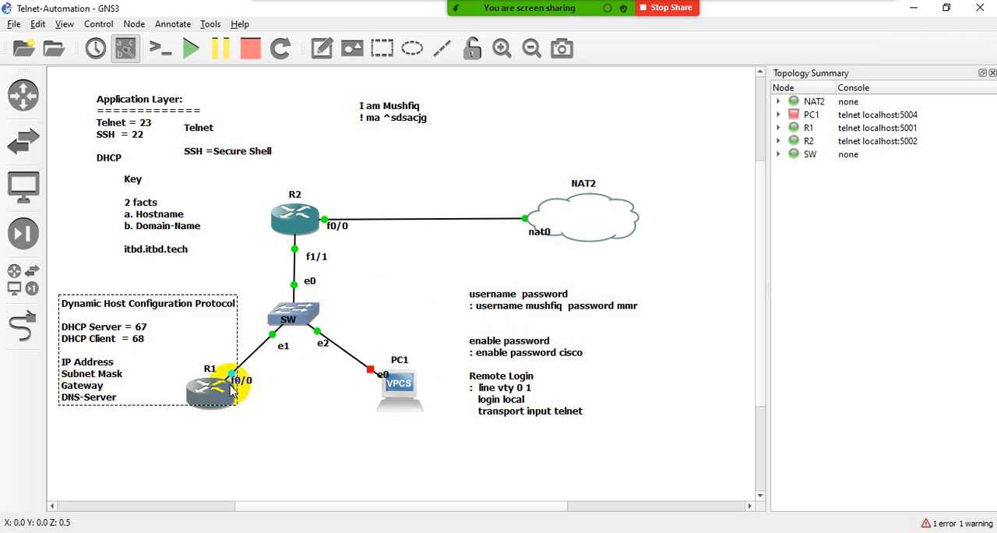
left_click(289, 408)
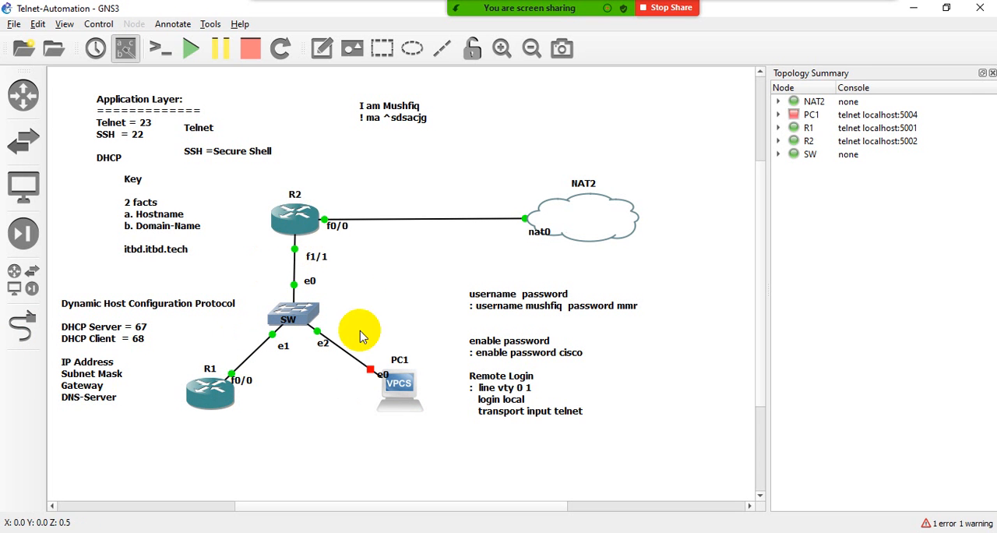
- Shift PC1 slightly to line up better with R1 and start it
left_click_drag(399, 401, 396, 405)
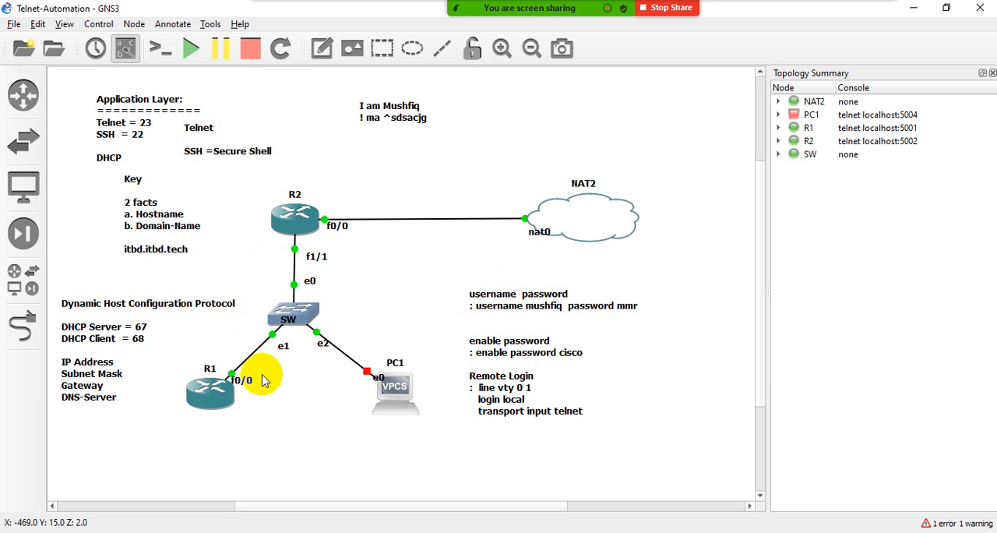
right_click(398, 393)
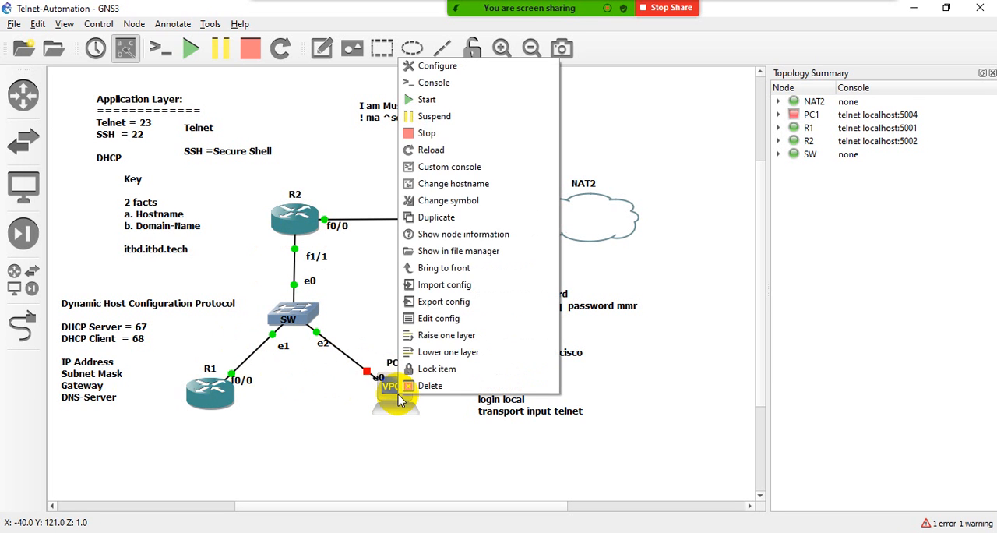
left_click(427, 99)
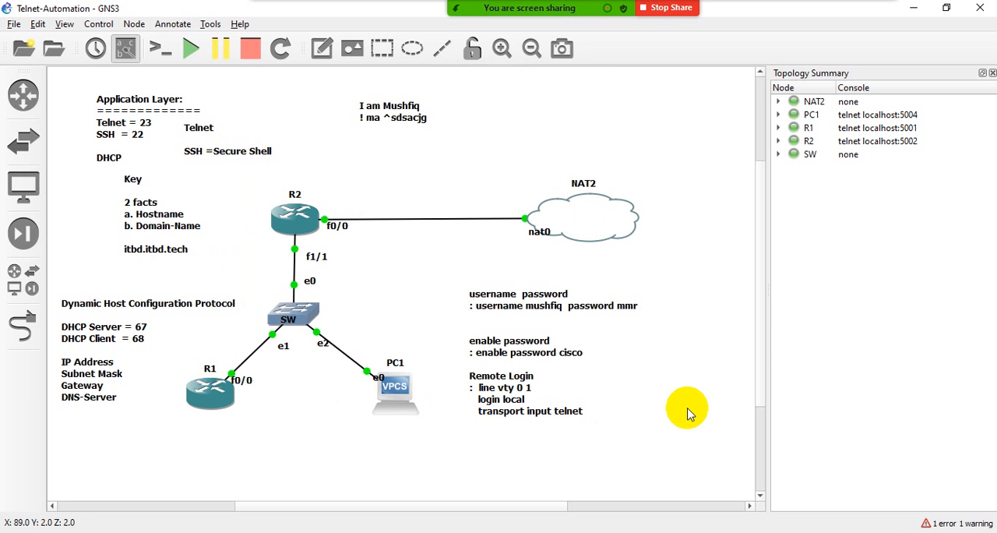
- Open the Windows Network Connections window by running ncpa.cpl
key("super+r")
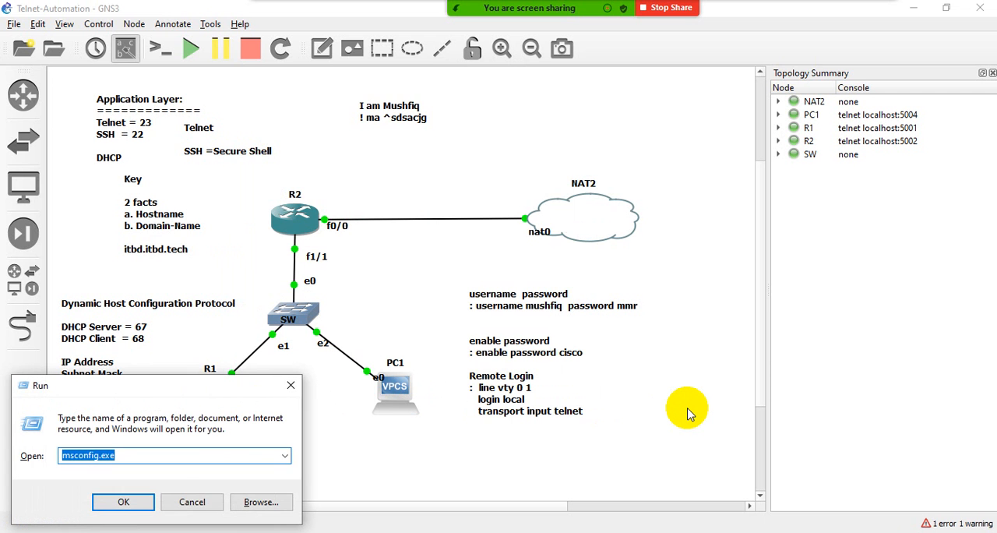
type("ncp")
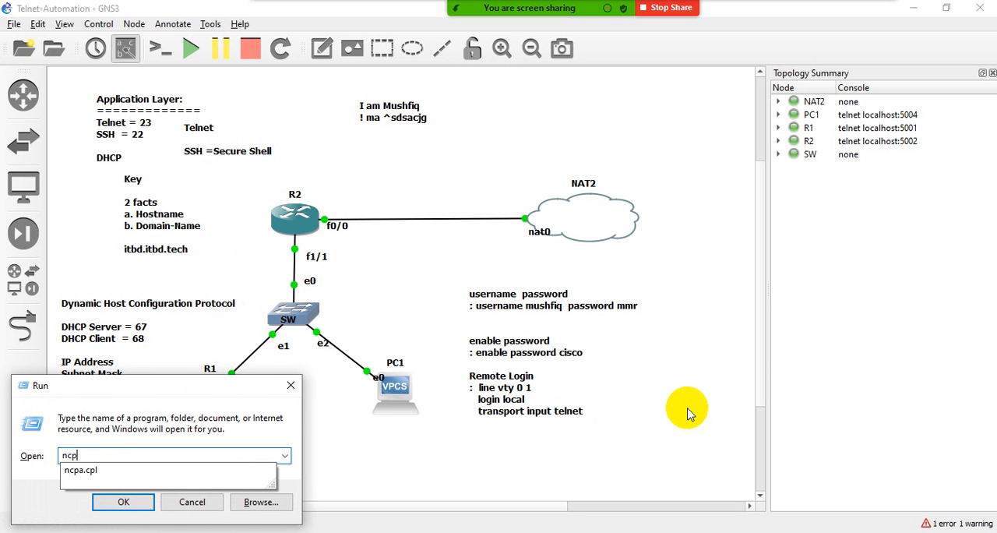
type("a.cpl")
key("Return")
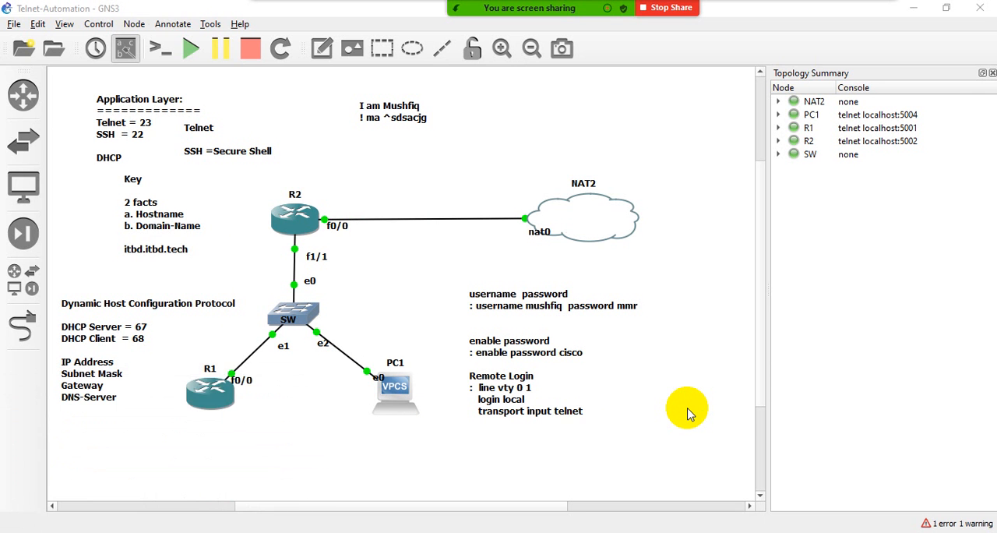
- Examine the Ethernet adapter's connection details, especially the DHCP Enabled entry, and close them
double_click(413, 116)
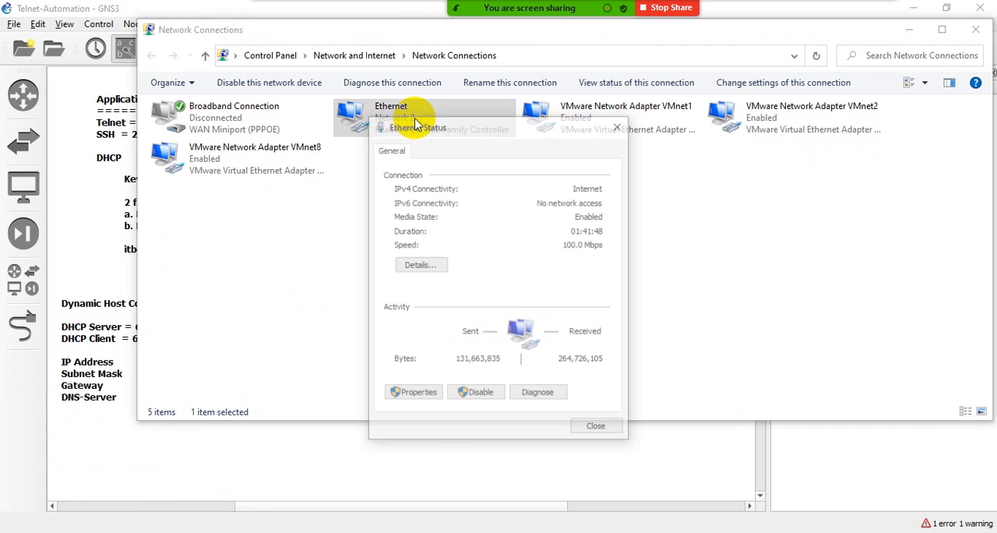
left_click(413, 265)
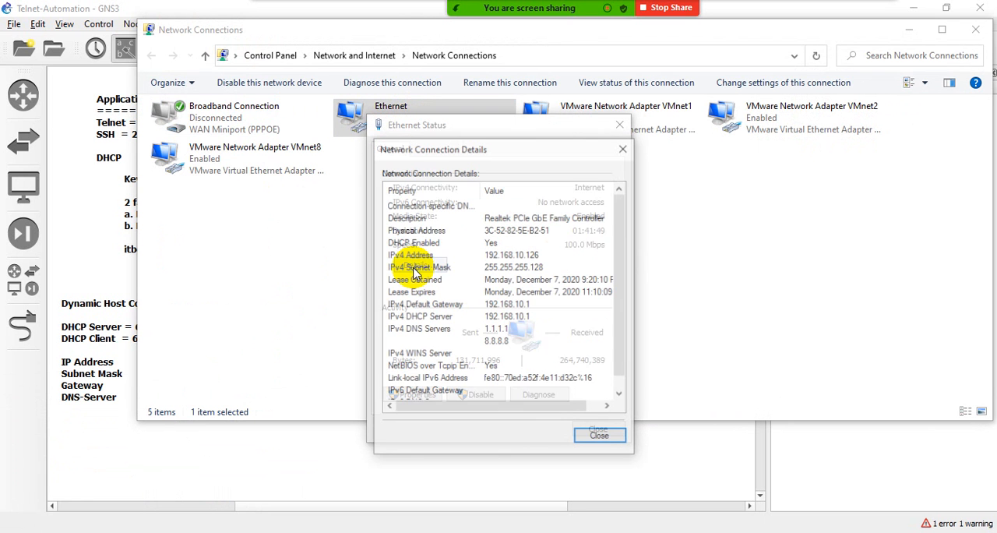
left_click(411, 242)
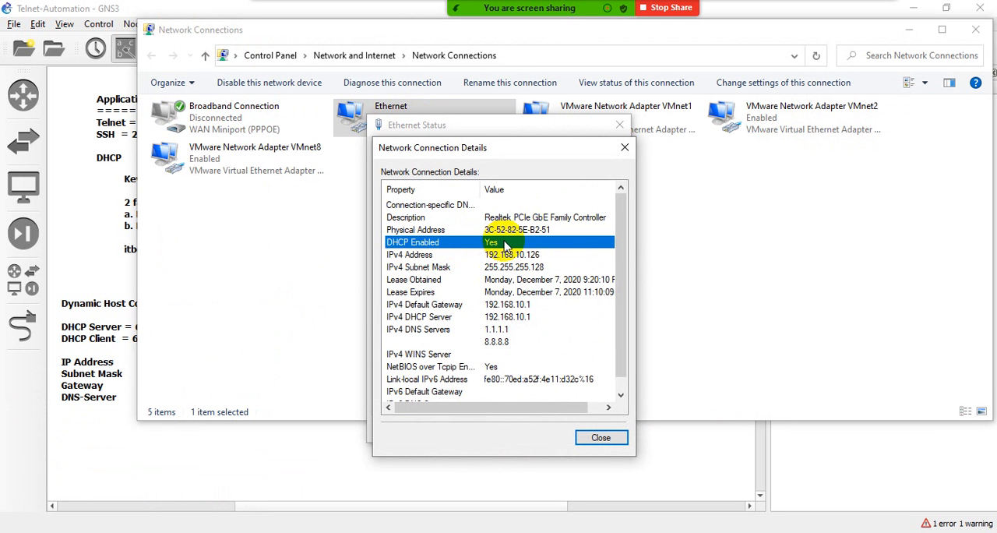
left_click(624, 148)
left_click(619, 124)
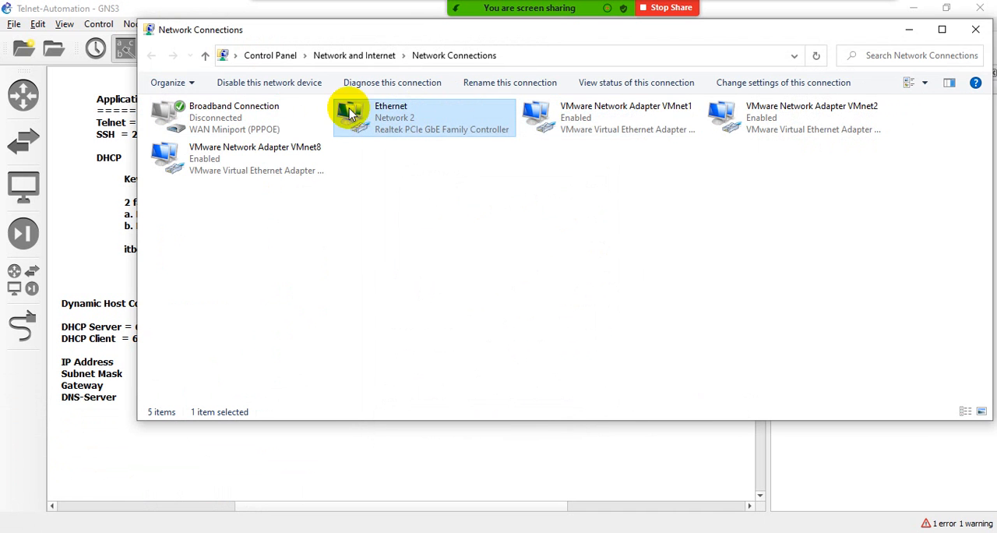
- Check in the Ethernet adapter's Internet Protocol Version 4 properties how the IP address is assigned, and close them without edits
double_click(398, 121)
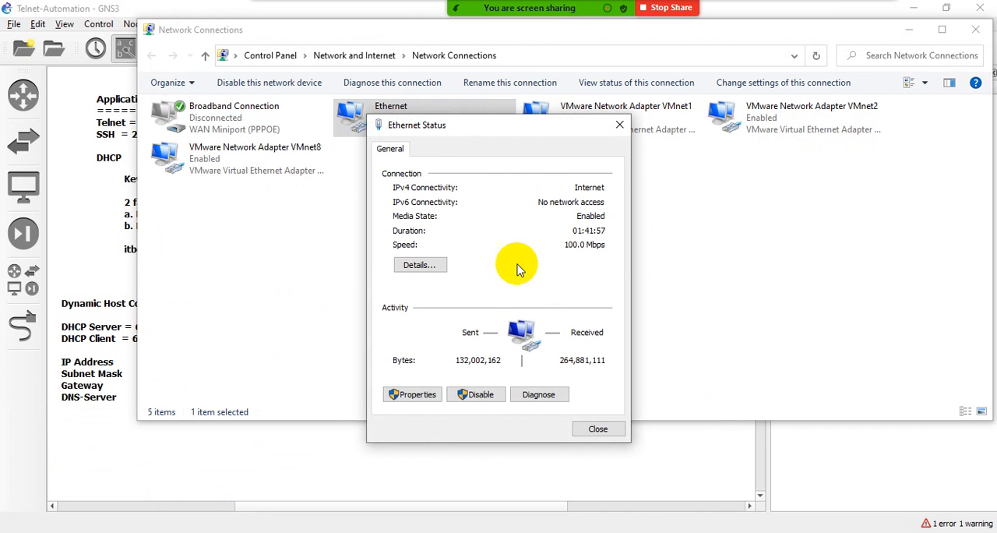
left_click(419, 395)
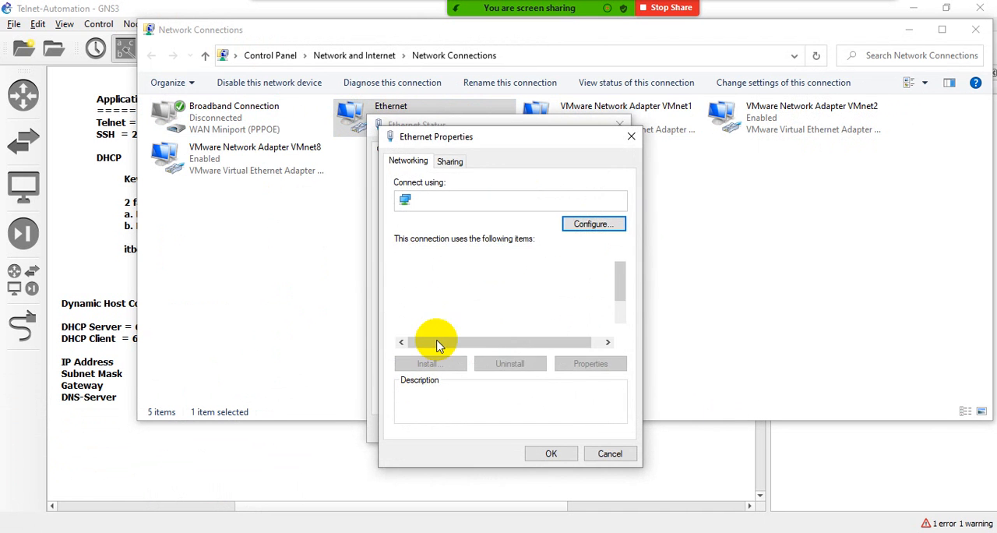
left_click(518, 331)
double_click(518, 331)
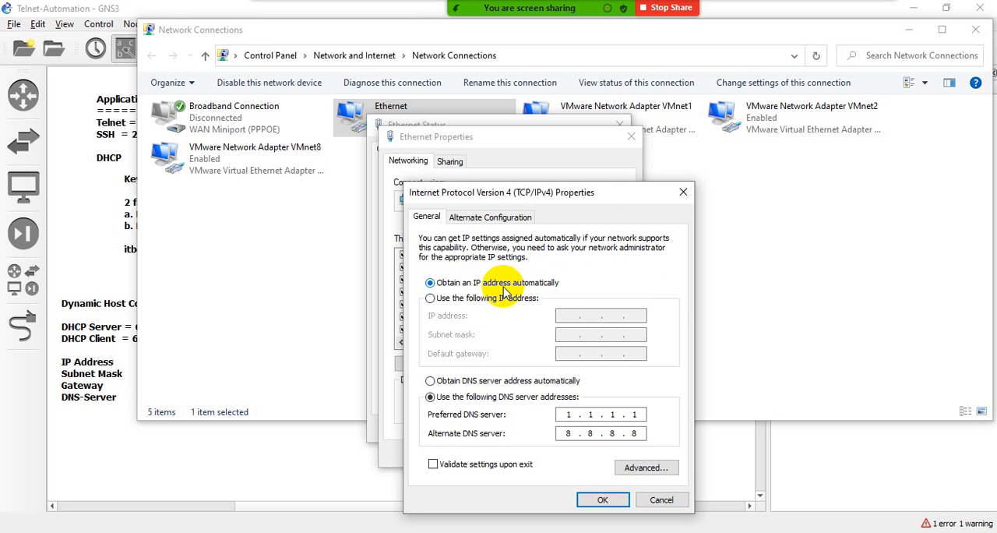
left_click(683, 193)
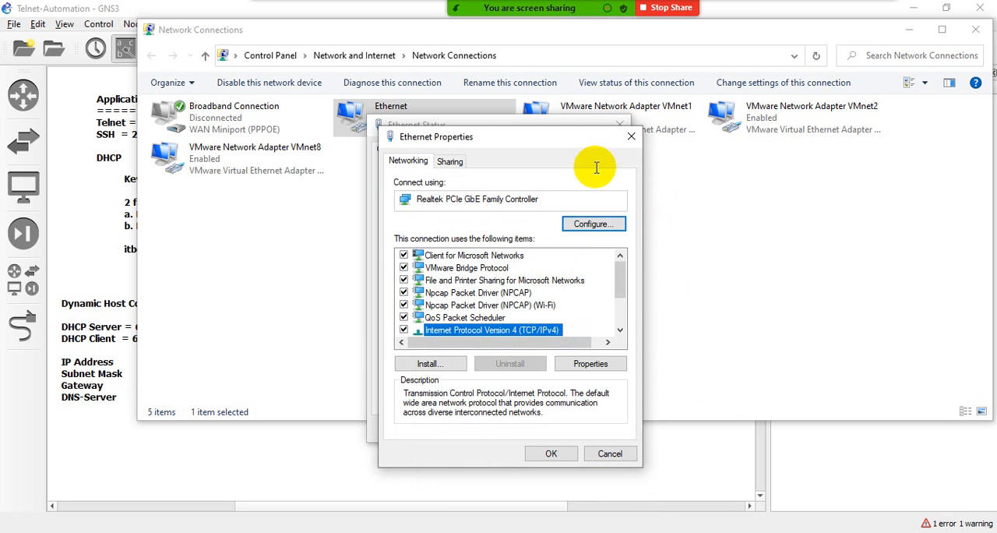
left_click(630, 136)
- Check the DHCP Enabled entry in the Ethernet adapter's connection details and close the details
left_click(430, 270)
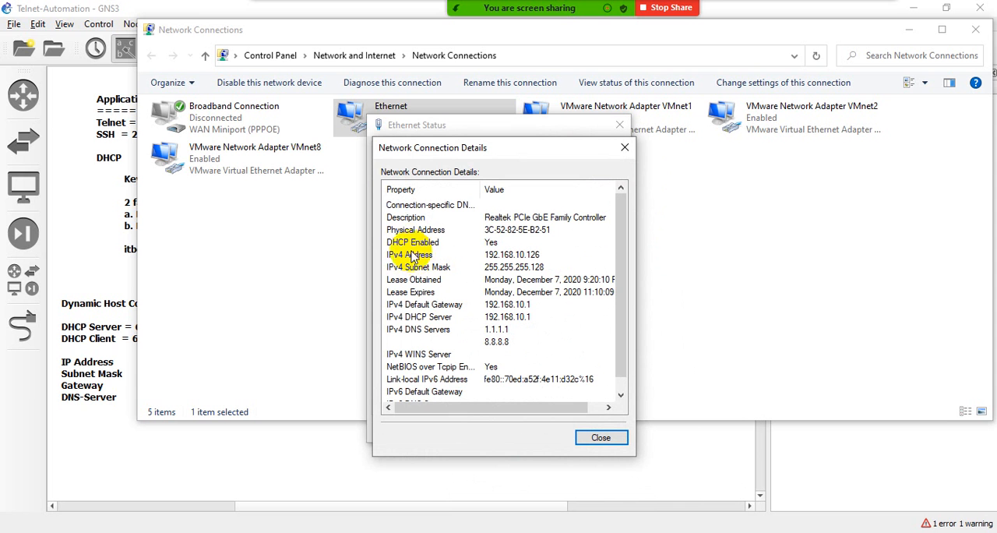
left_click(495, 244)
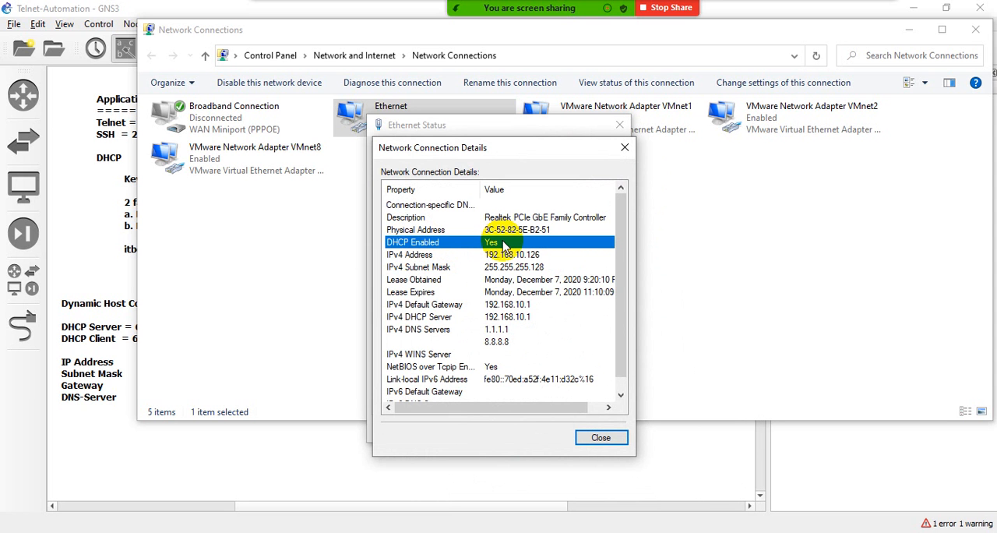
left_click(599, 437)
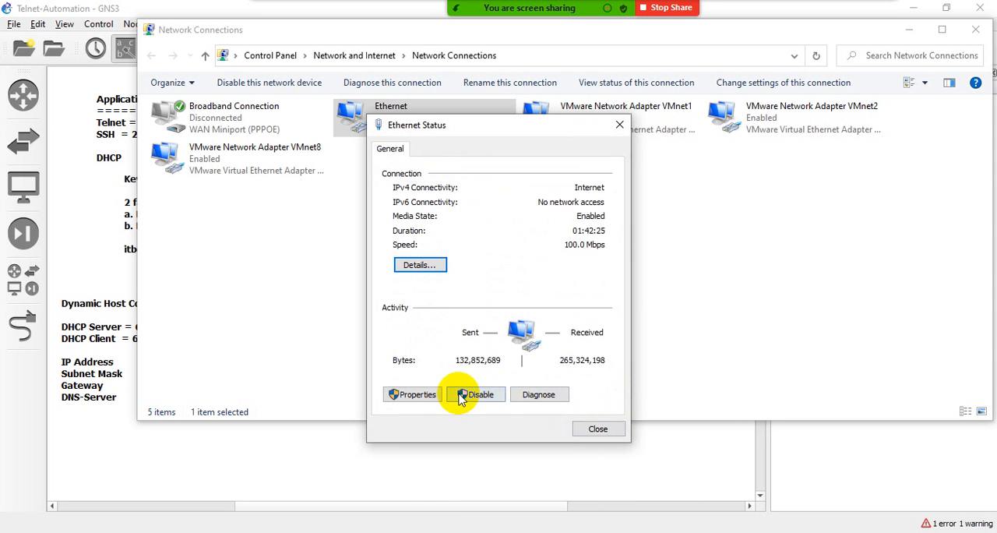
- Try the manual IP address option in the Ethernet adapter's Internet Protocol Version 4 properties, leaving the fields empty, and switch back to automatic addressing
left_click(436, 395)
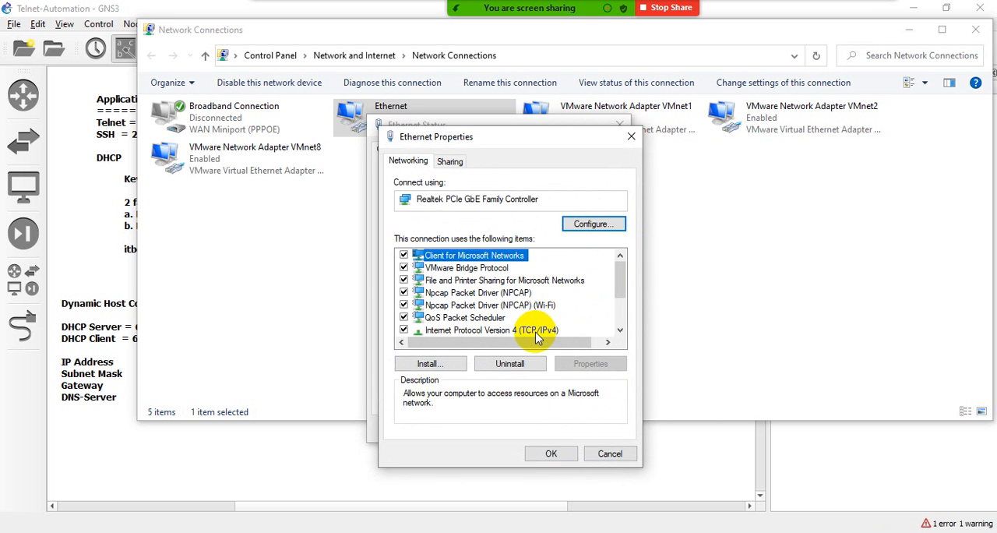
double_click(536, 333)
left_click(432, 300)
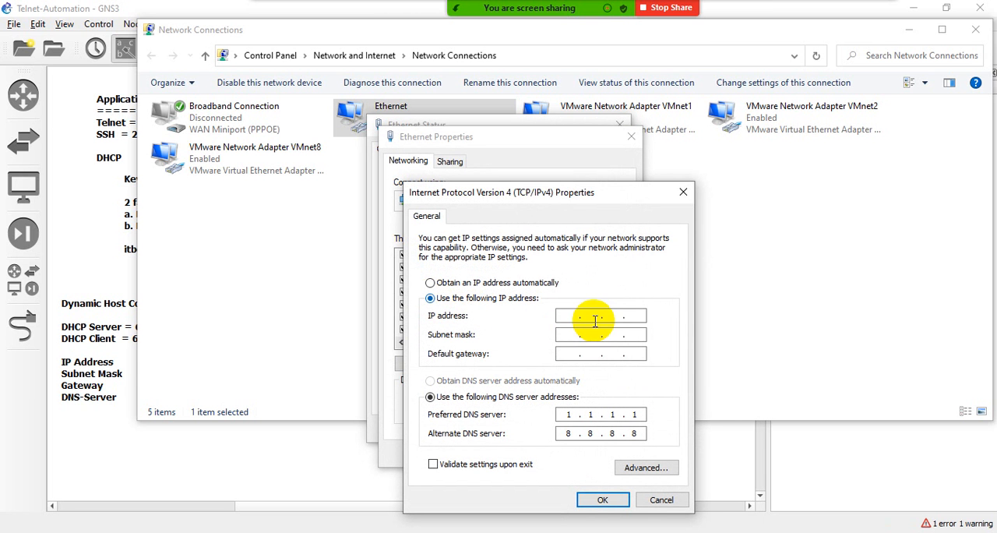
left_click(623, 316)
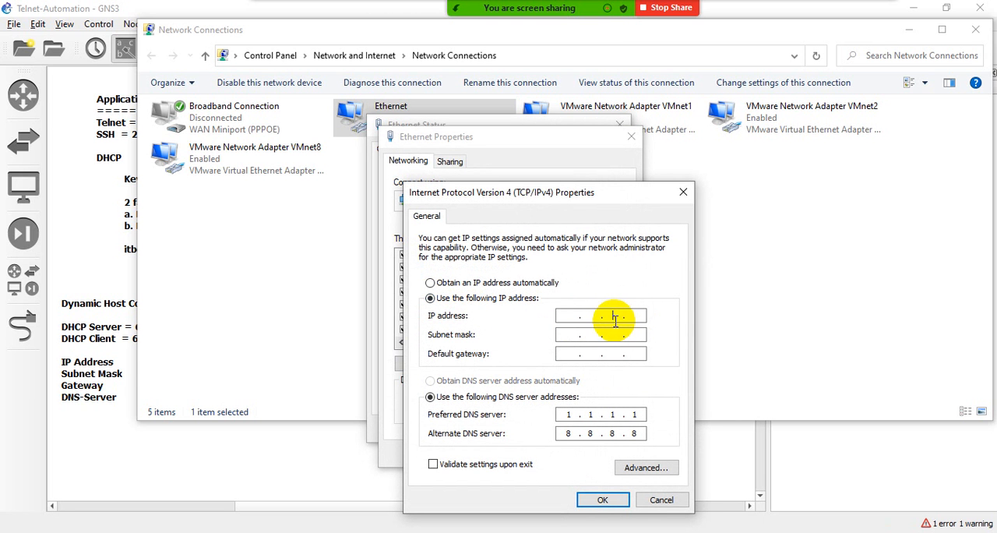
left_click(564, 315)
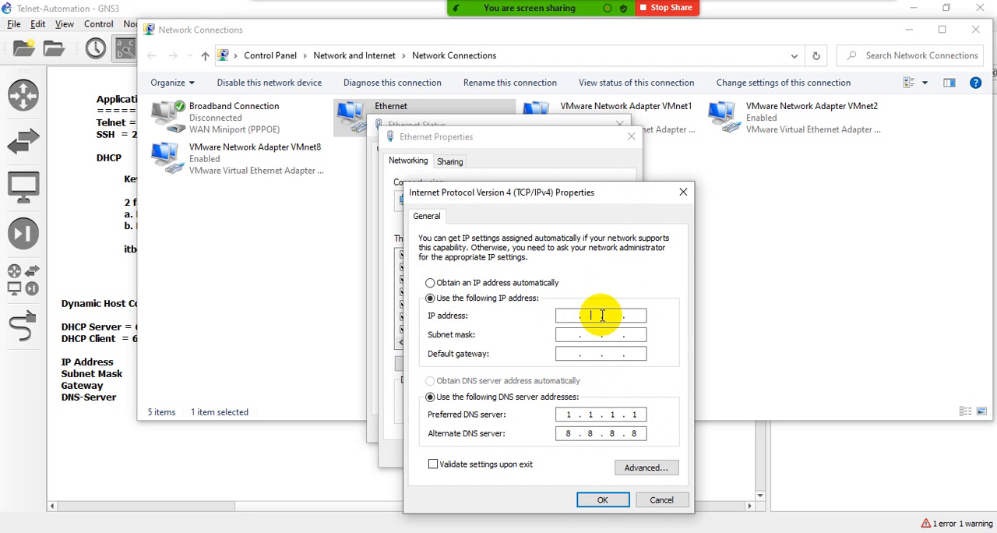
left_click(430, 285)
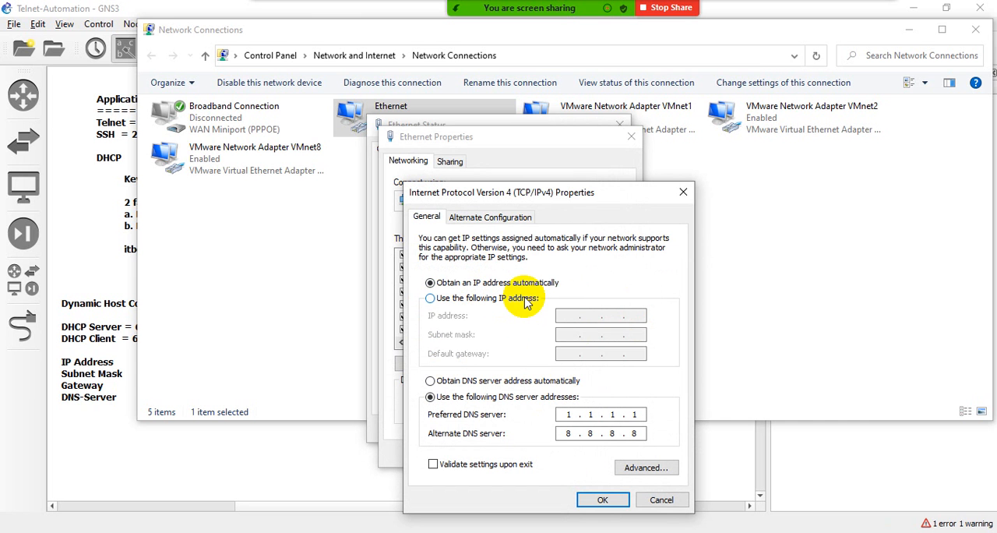
- Close the IPv4 properties, the Ethernet dialogs and the Network Connections window without saving, returning to the GNS3 topology
left_click(683, 191)
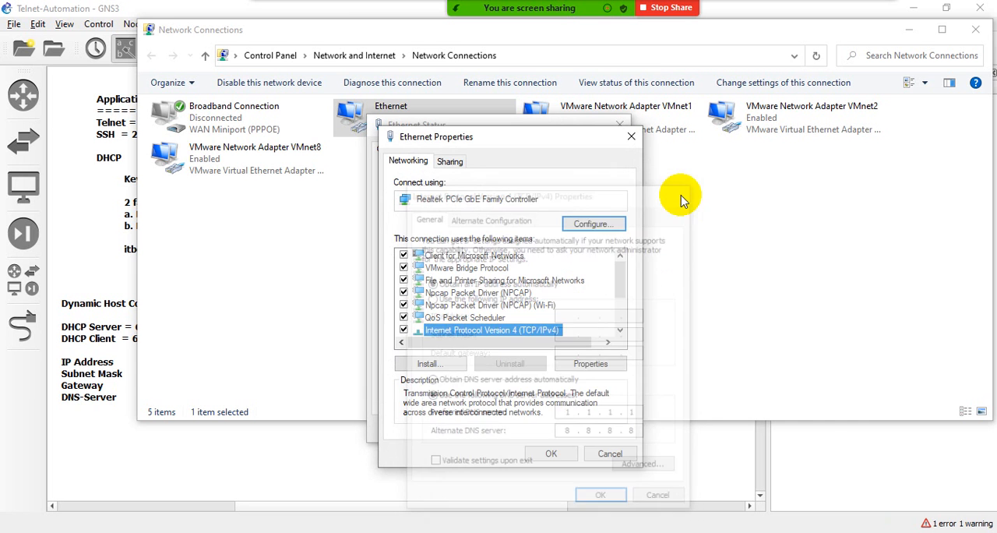
left_click(630, 137)
left_click(619, 125)
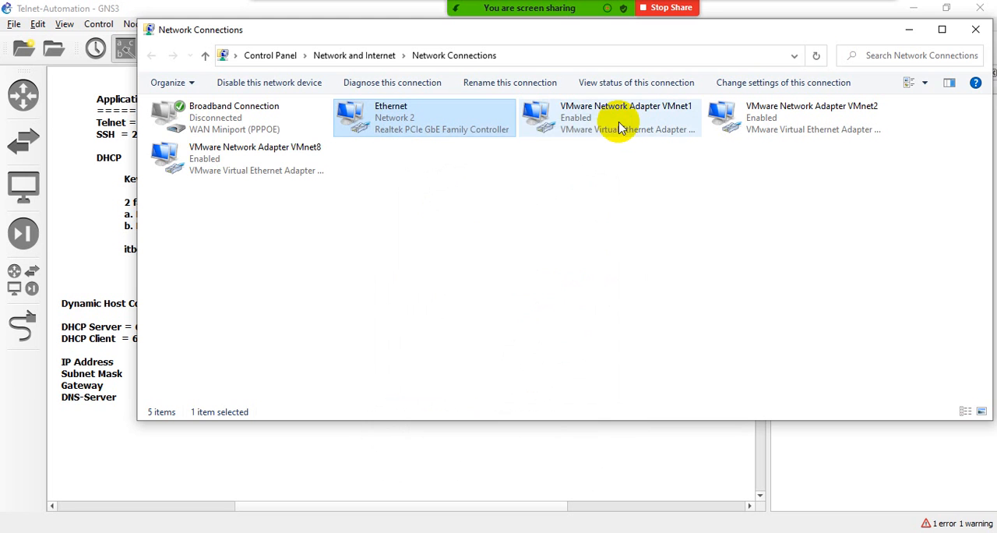
left_click(973, 29)
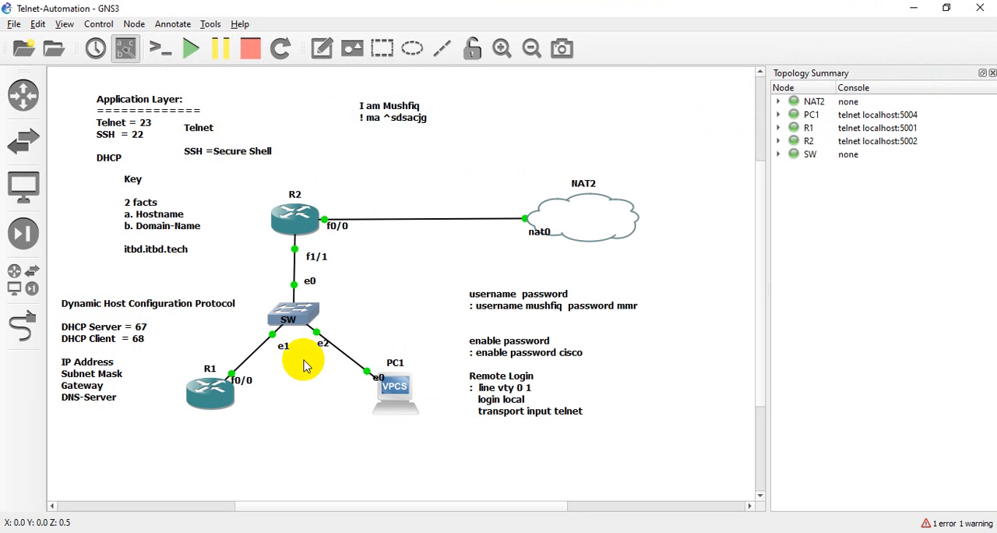
left_click(281, 452)
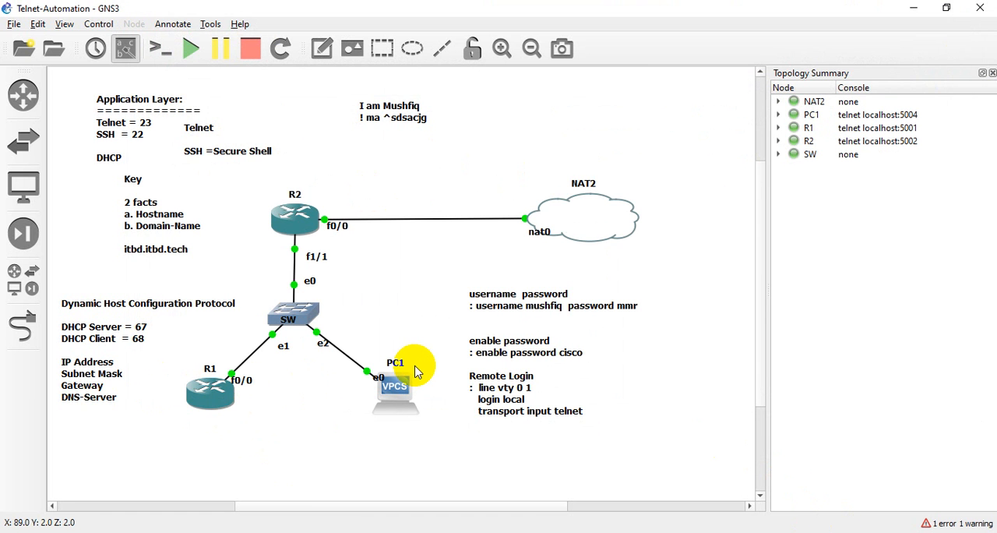
- Reopen Network Connections by running ncpa.cpl and view the Ethernet adapter's connection details
key("super+r")
key("Return")
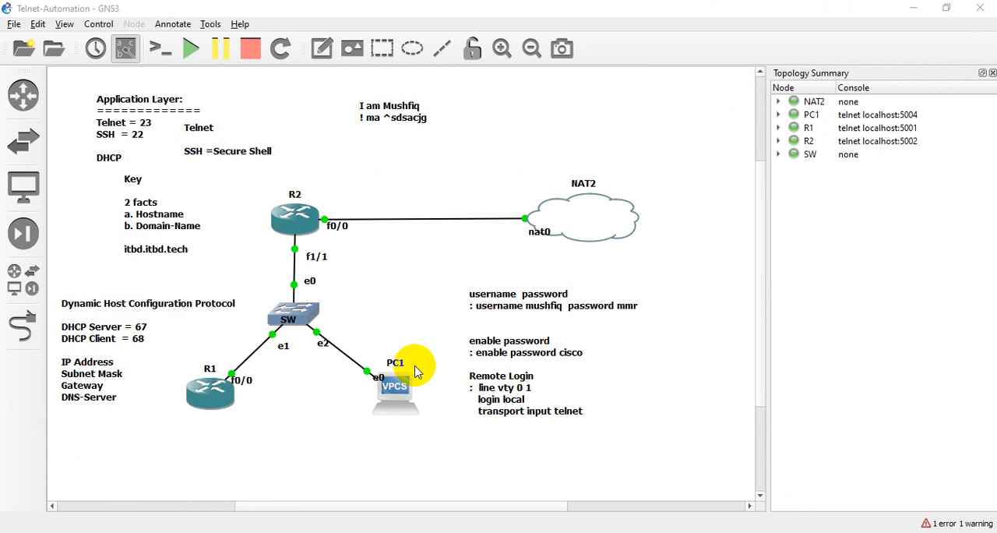
double_click(391, 140)
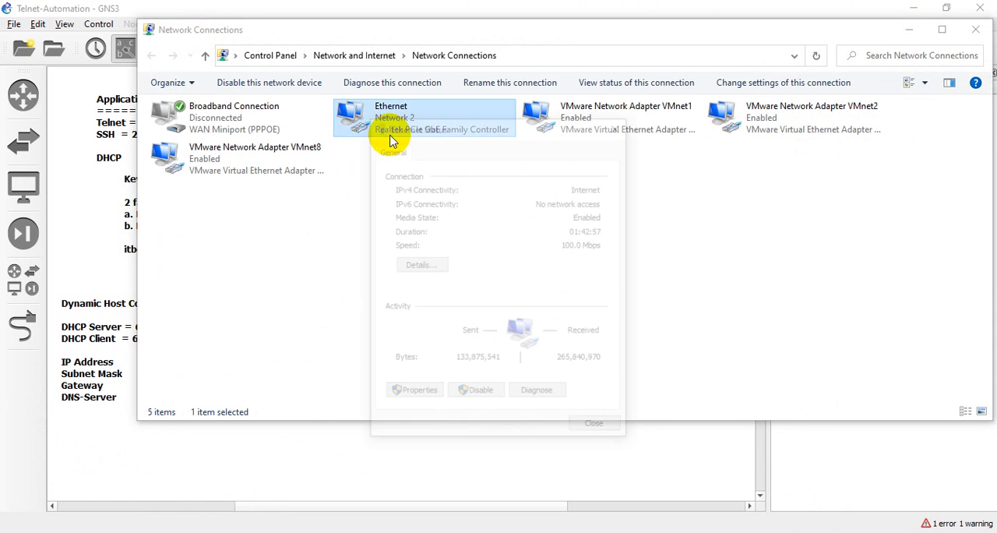
left_click(431, 264)
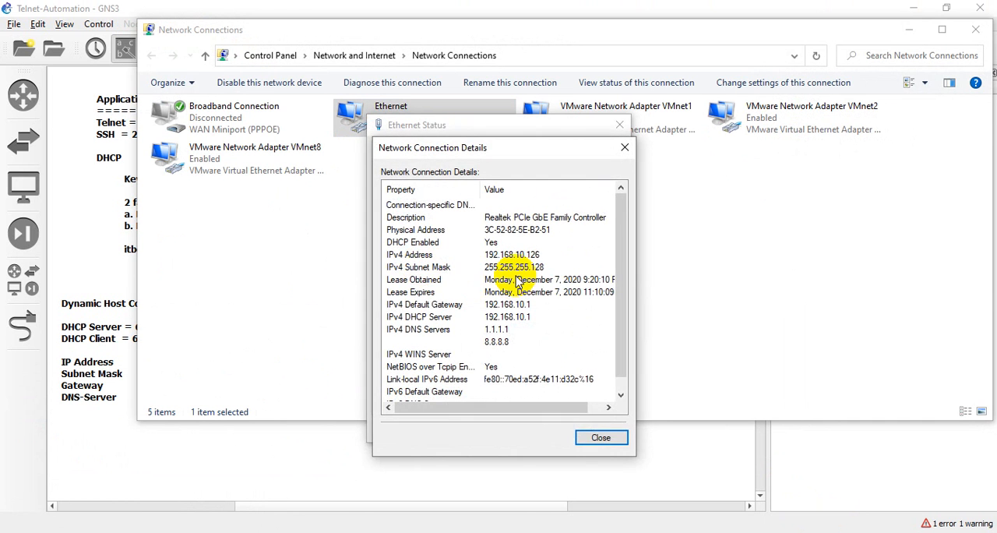
left_click(599, 437)
- Check the IP and DNS assignment in the Ethernet adapter's Internet Protocol Version 4 properties, and close them without edits
left_click(417, 394)
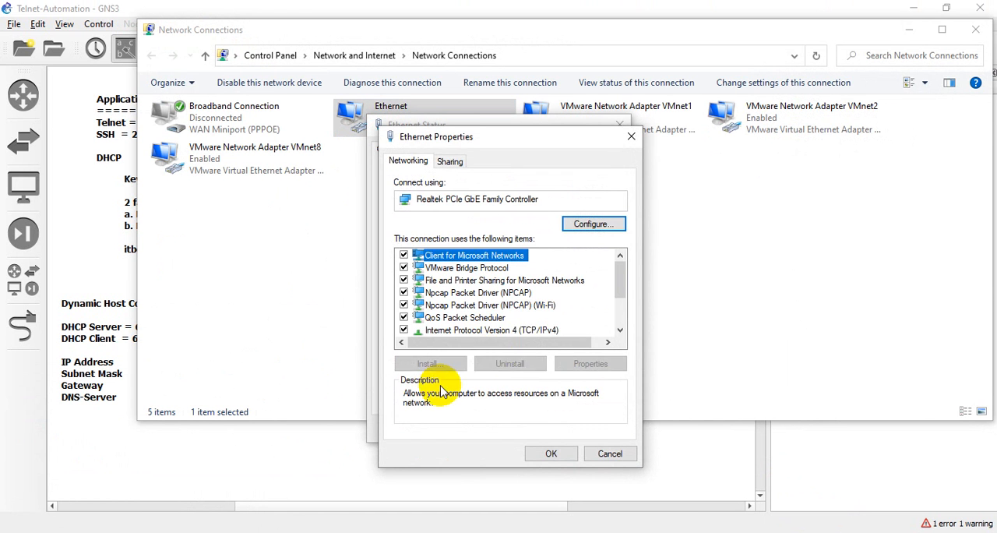
double_click(461, 330)
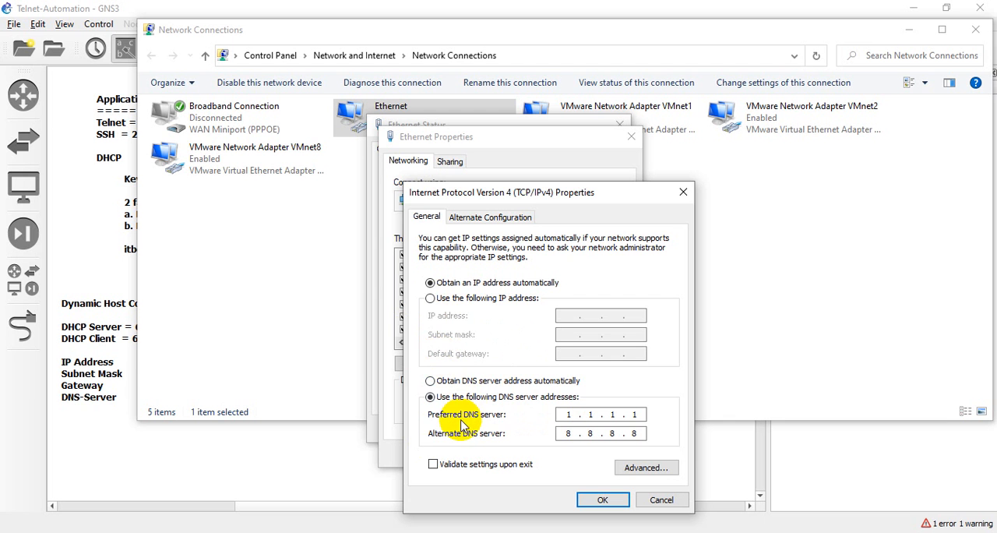
left_click(683, 192)
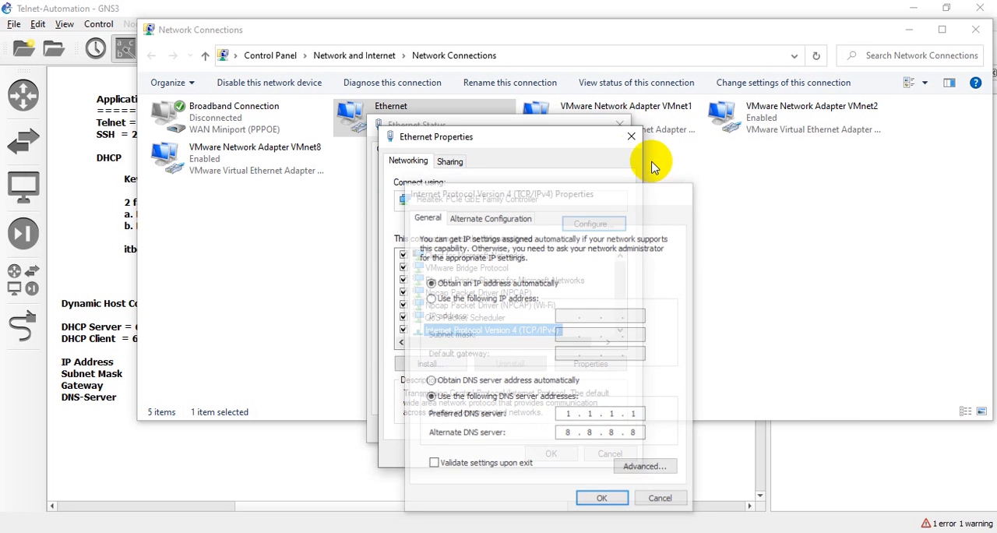
left_click(631, 137)
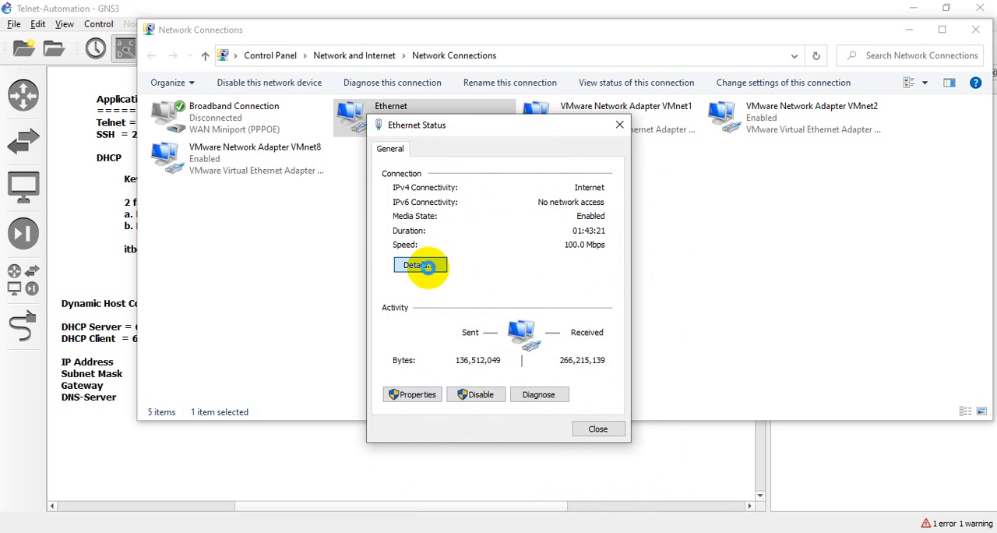
- Examine the Ethernet connection's IPv4 address, subnet mask, default gateway and DNS servers, and close all network windows
left_click(428, 264)
left_click(505, 255)
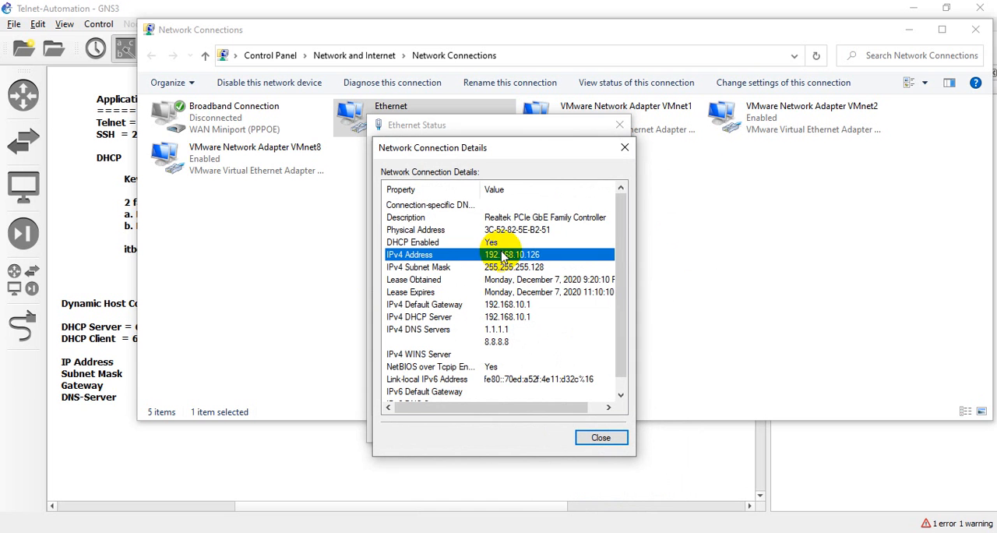
left_click(494, 270)
left_click(487, 306)
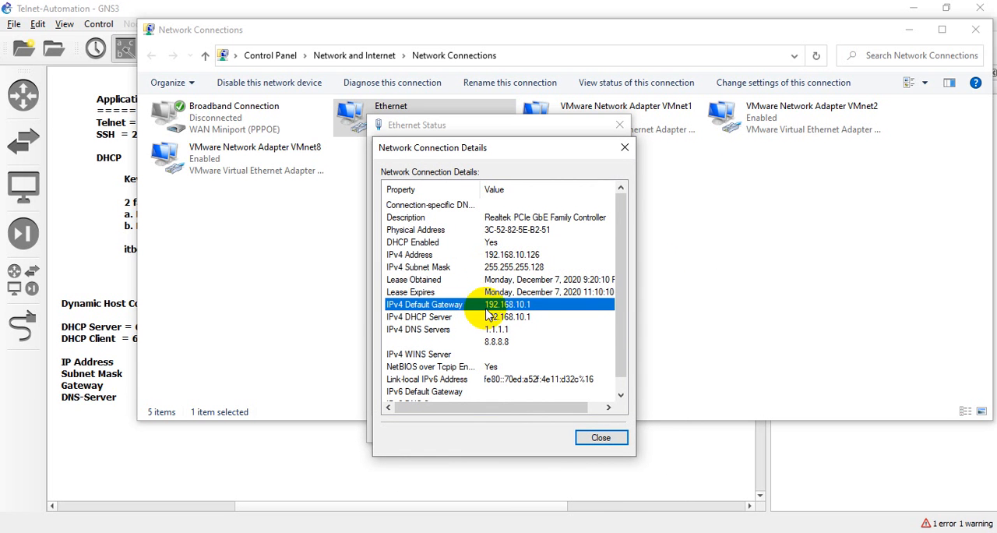
left_click(493, 331)
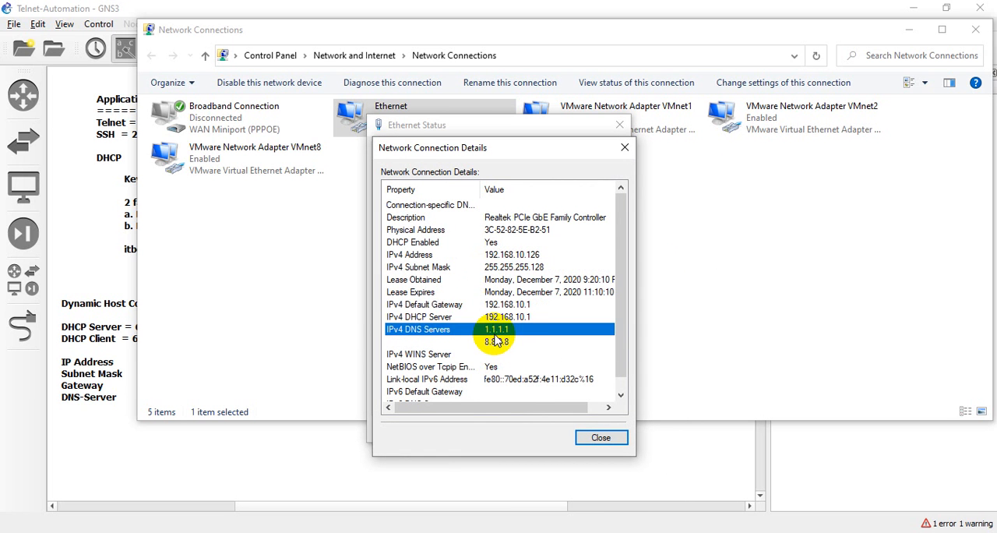
left_click(625, 148)
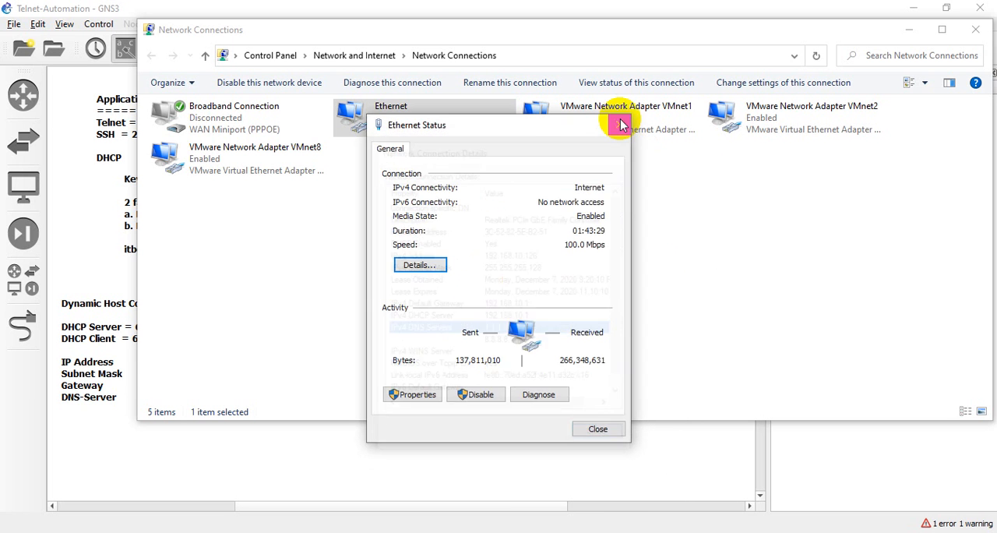
left_click(620, 125)
left_click(975, 28)
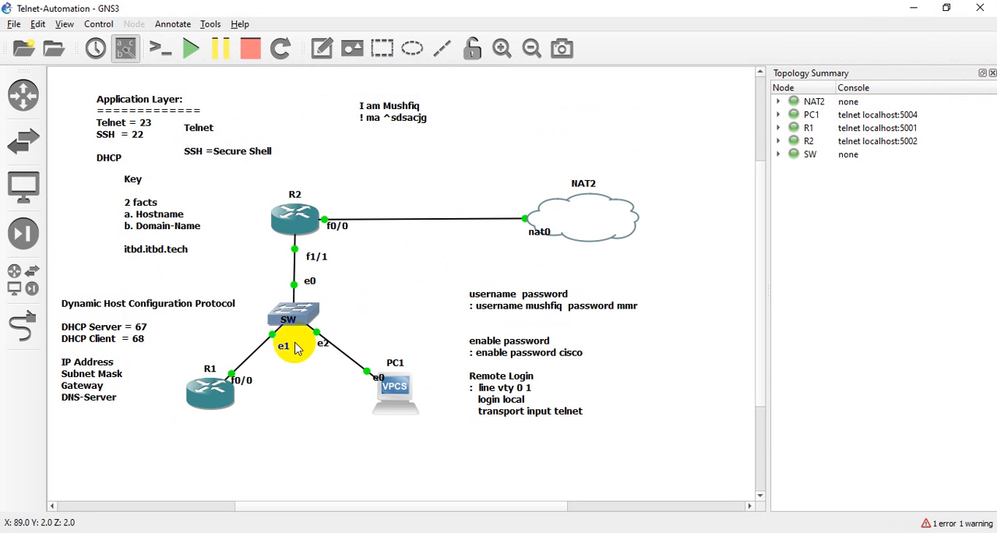
- Add a note below R1 titled "DORA Process:" with an underline row and the lines "D = Discover", "O =Offer", "R = Request" and "A =Ack"
left_click(321, 48)
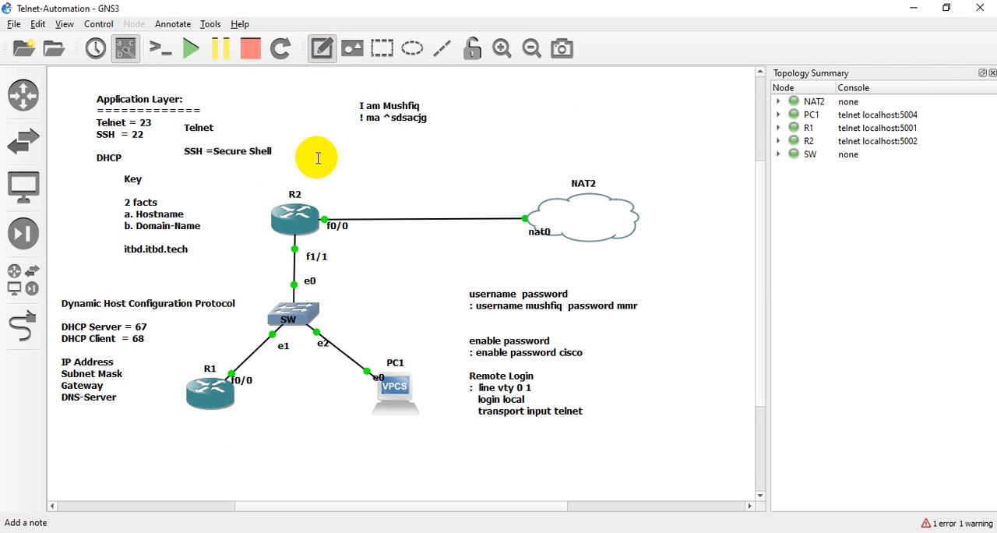
key("Escape")
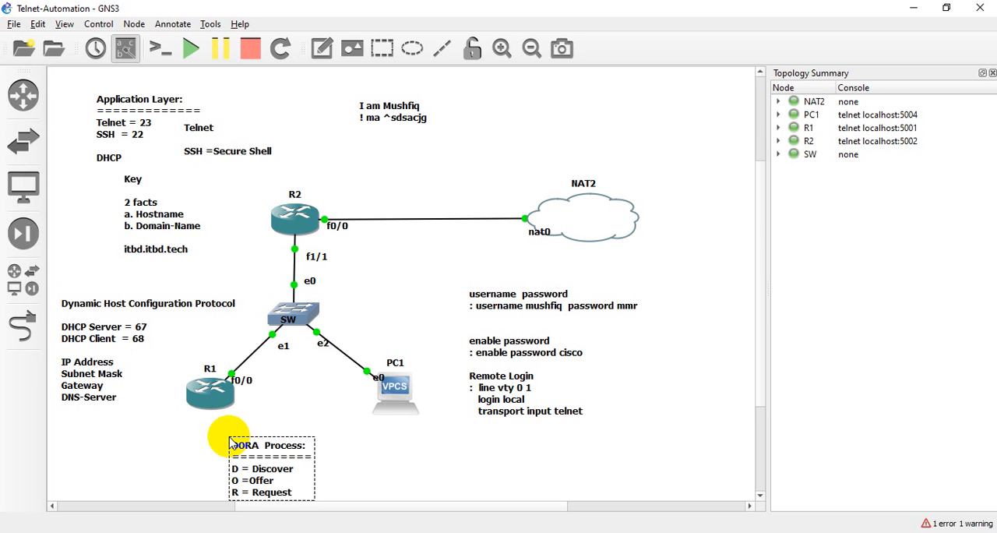
scroll(232, 442, "down", 1)
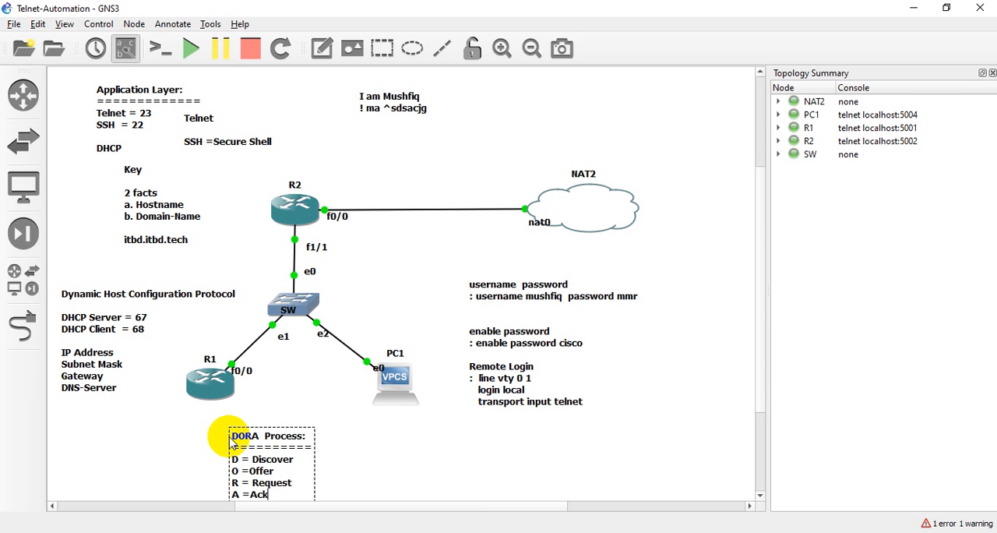
left_click(379, 450)
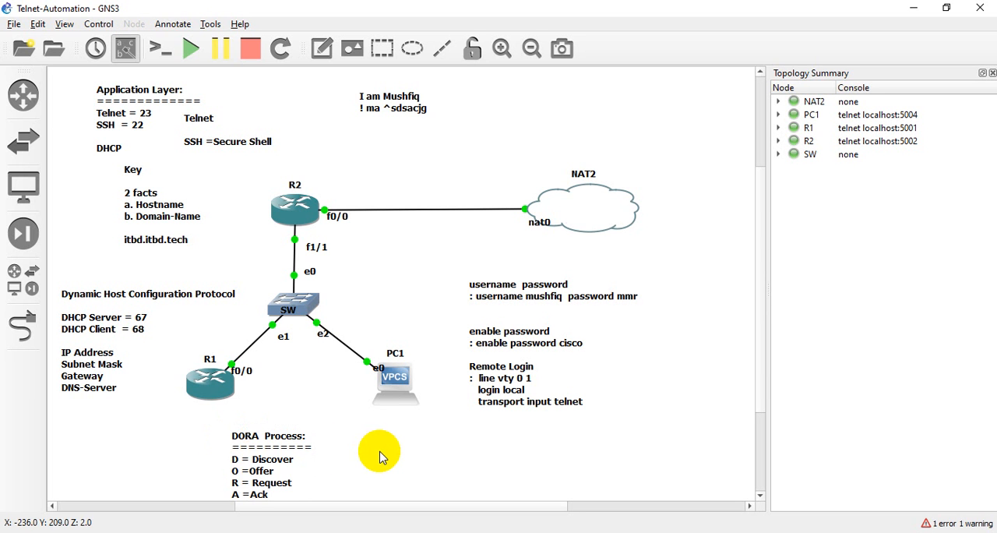
- Move the DORA Process note to the free space above the link between R2 and NAT2
left_click_drag(255, 468, 289, 425)
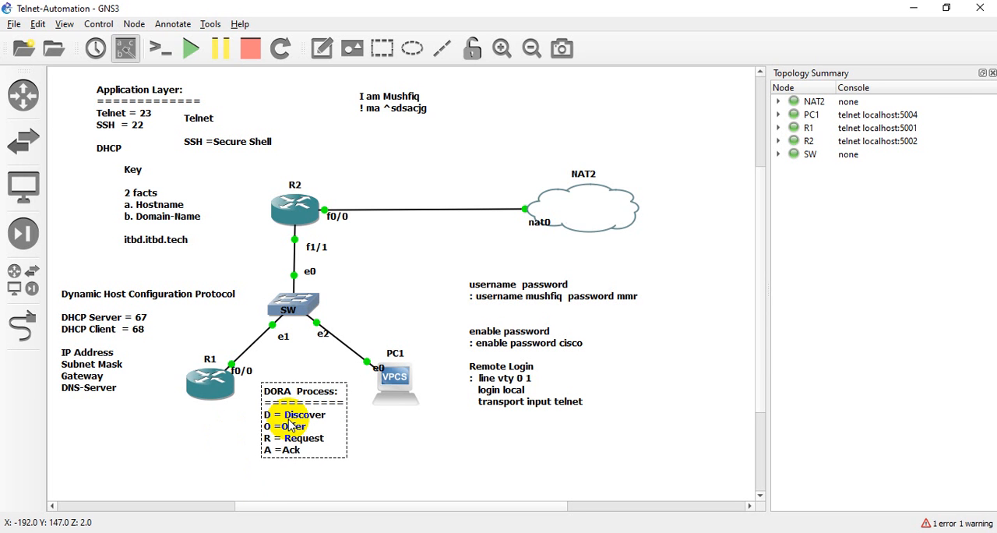
left_click(402, 450)
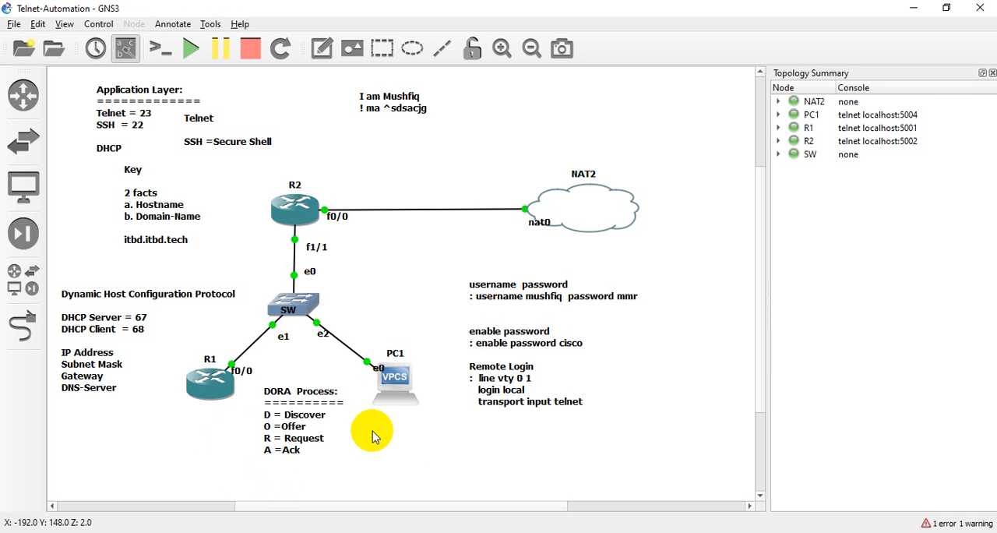
left_click_drag(300, 451, 504, 136)
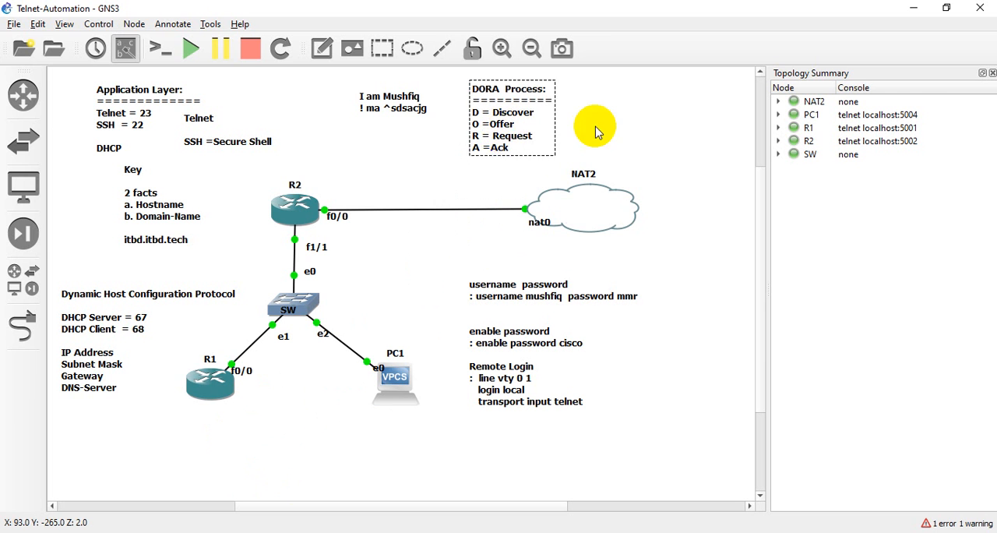
left_click(588, 130)
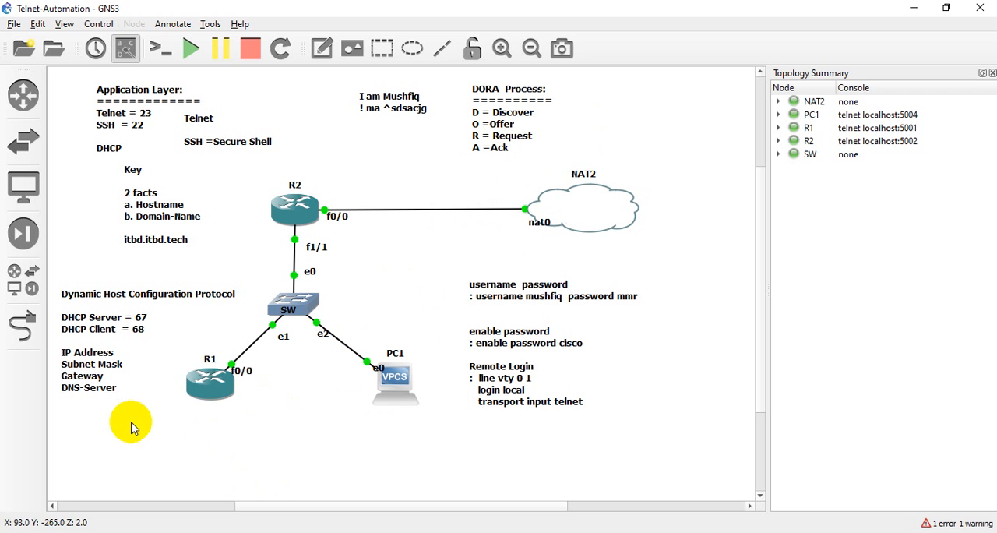
- Delete the two-line scrambled-text sample note above R2 and shift the DORA Process note directly above NAT2
left_click(358, 90)
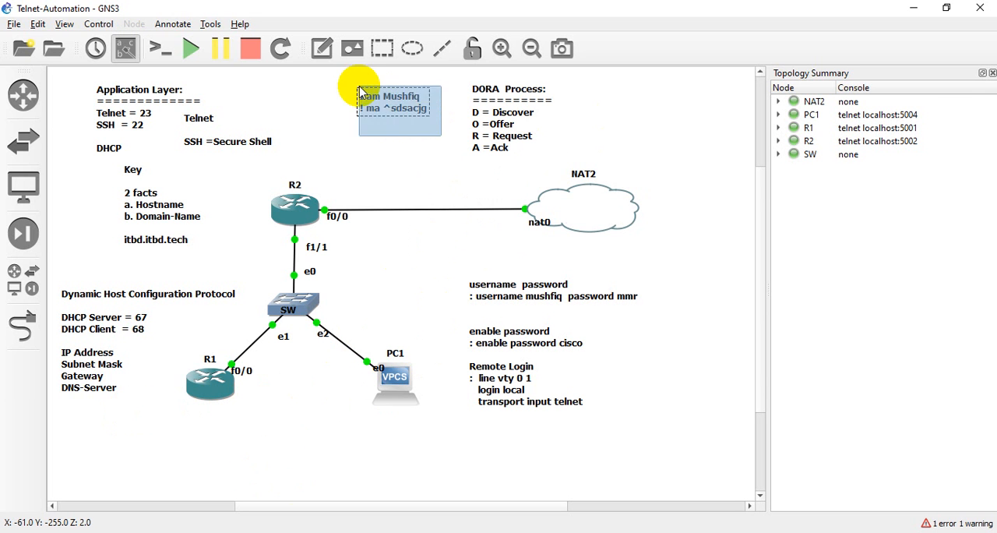
right_click(361, 90)
left_click(396, 182)
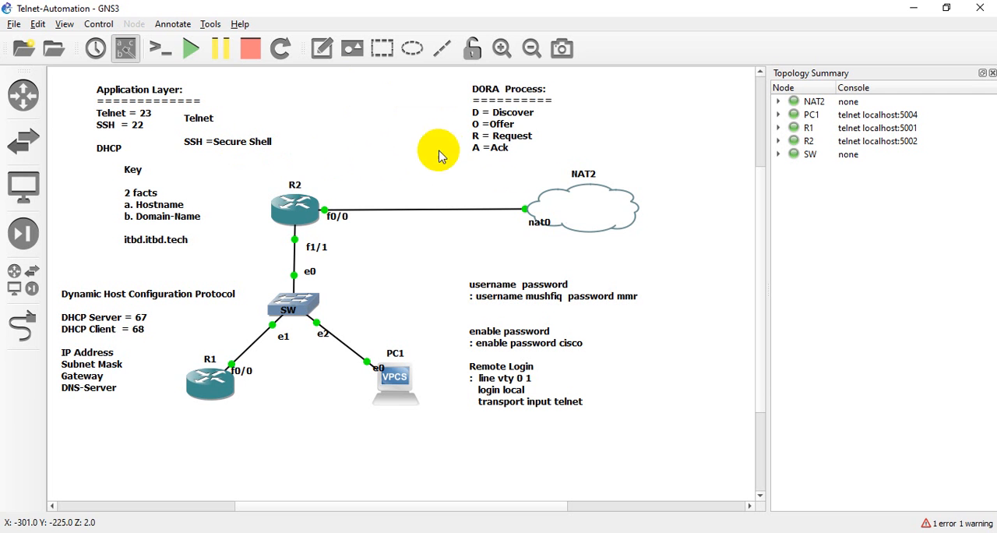
left_click_drag(478, 131, 537, 126)
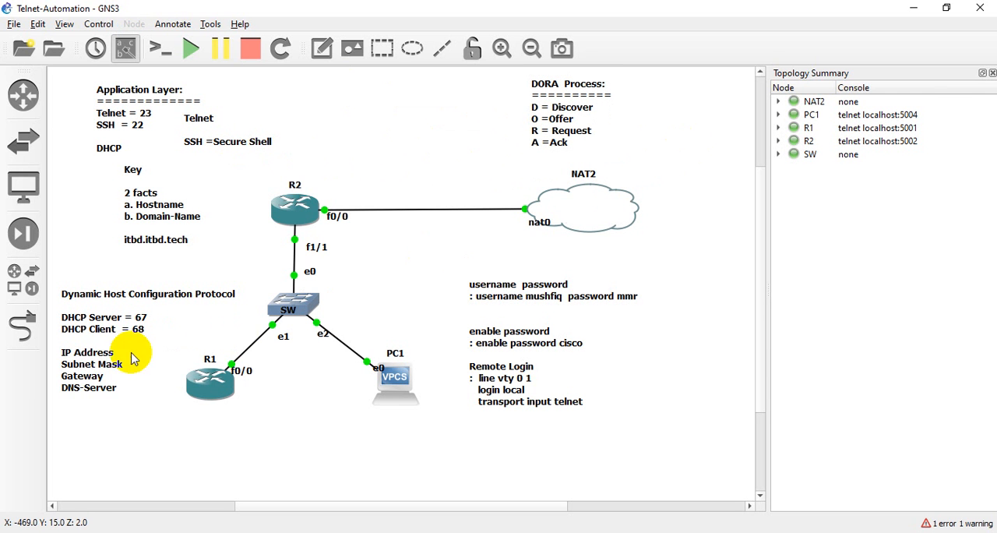
- Move the Dynamic Host Configuration Protocol note into the free space beside the DORA Process note, above the link between R2 and NAT2
left_click_drag(86, 379, 363, 169)
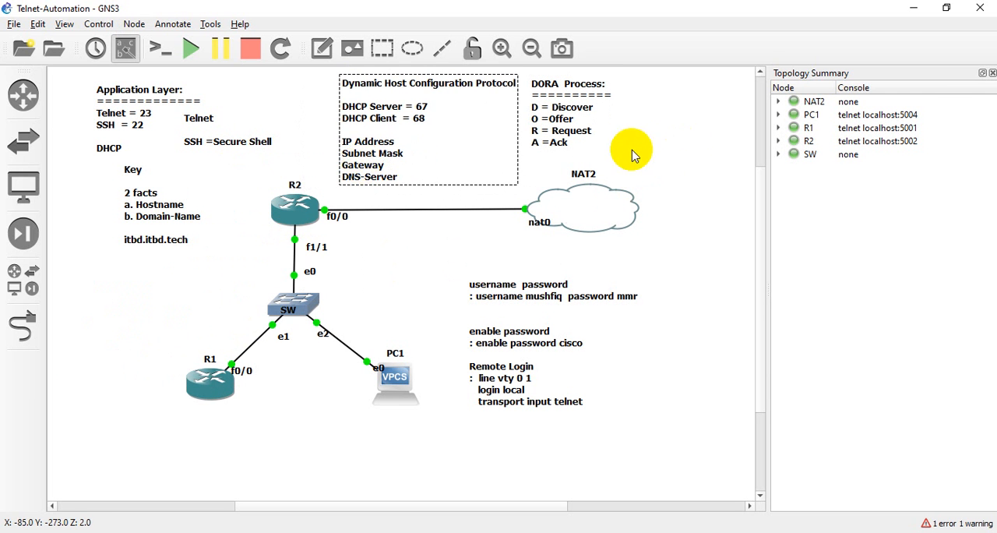
left_click(652, 153)
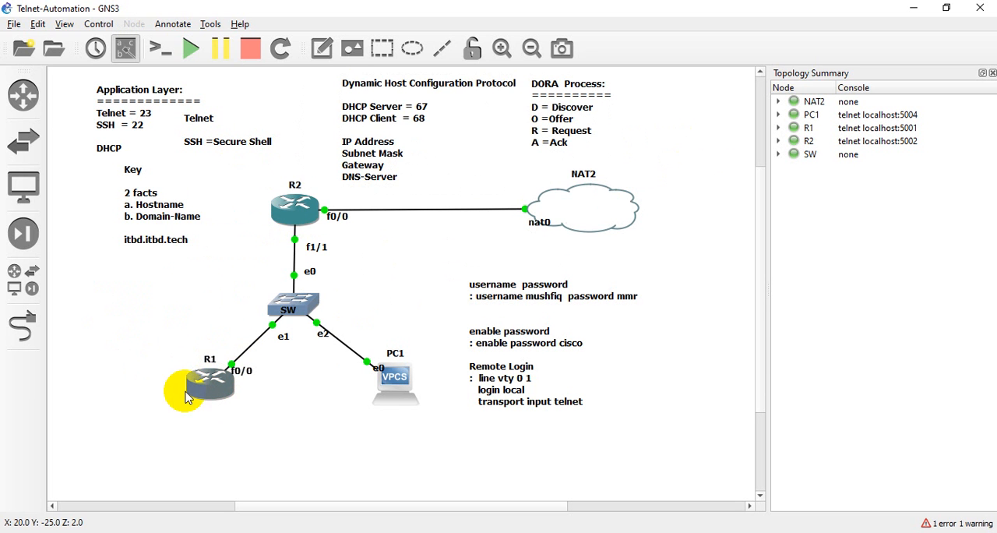
mouse_move(216, 395)
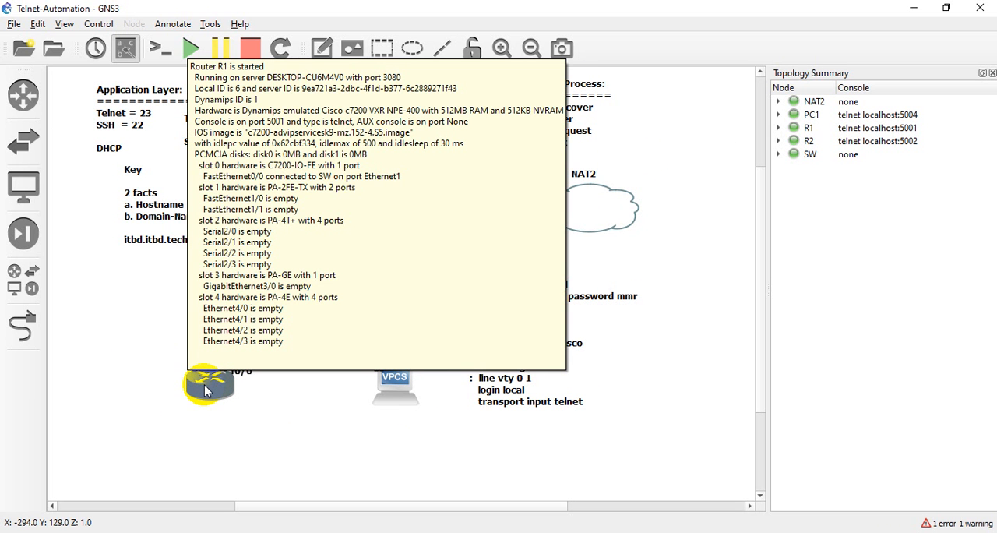
mouse_move(402, 376)
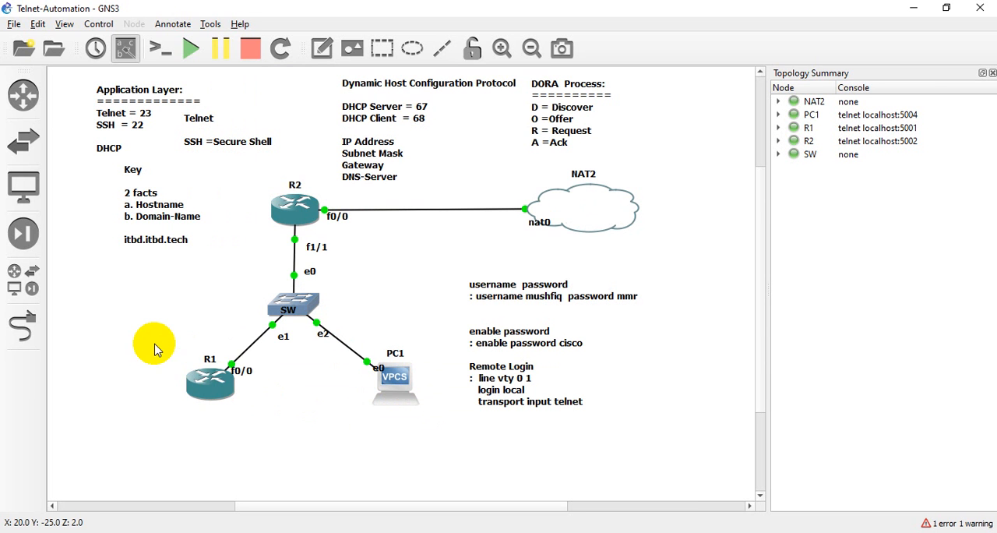
left_click_drag(152, 341, 420, 413)
left_click_drag(140, 347, 425, 438)
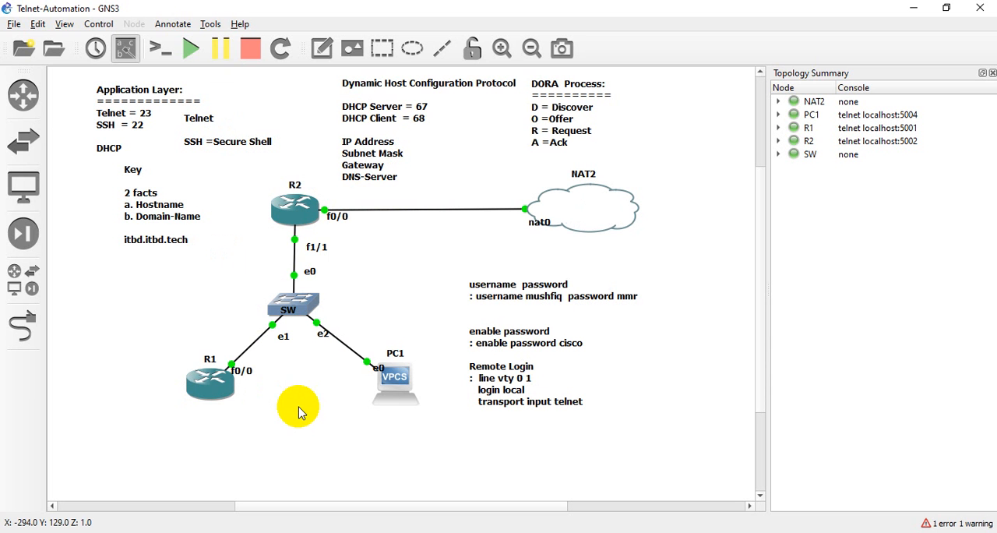
left_click_drag(156, 341, 456, 419)
left_click(310, 430)
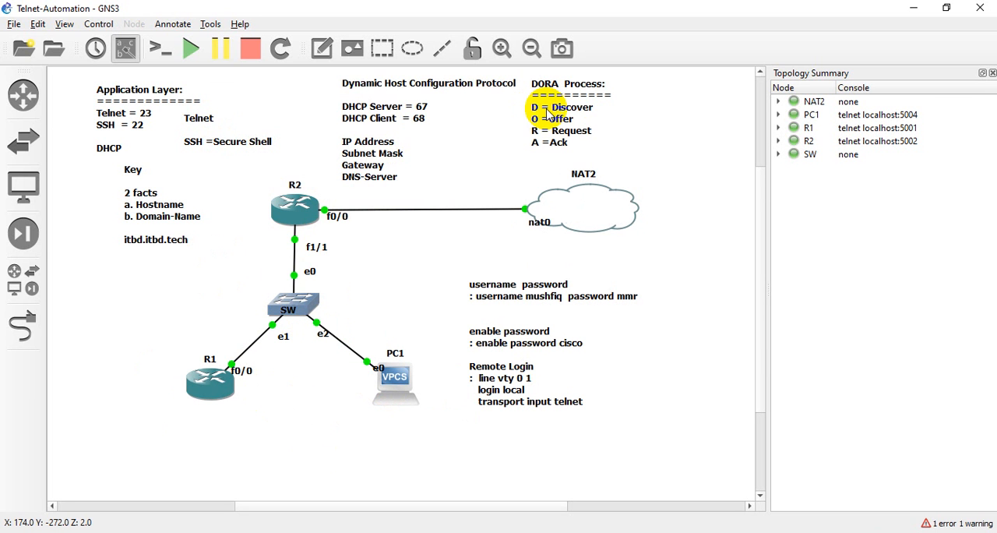
- In the DORA Process note, append "- Client" to the Discover line and "- Server" to the Offer line
double_click(586, 117)
left_click(597, 116)
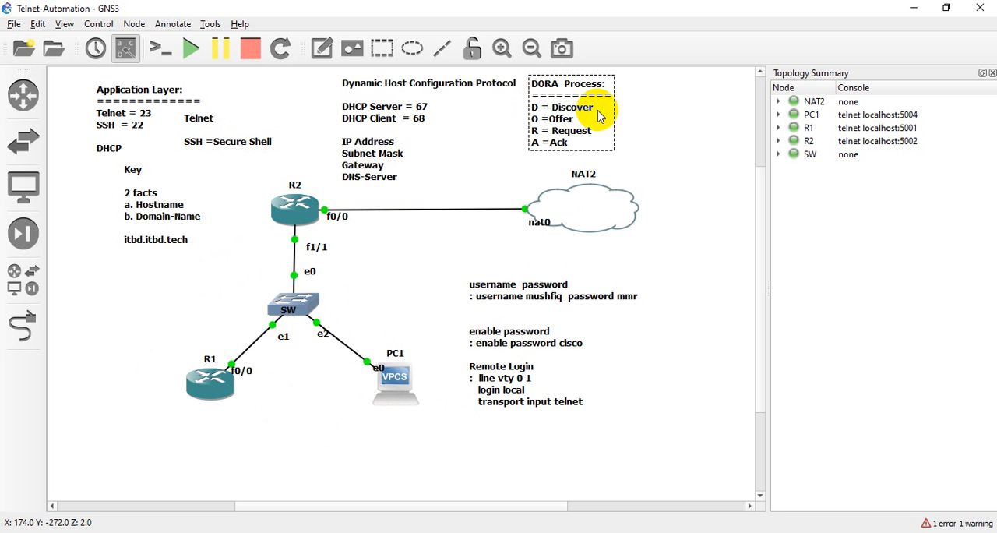
type("- Client")
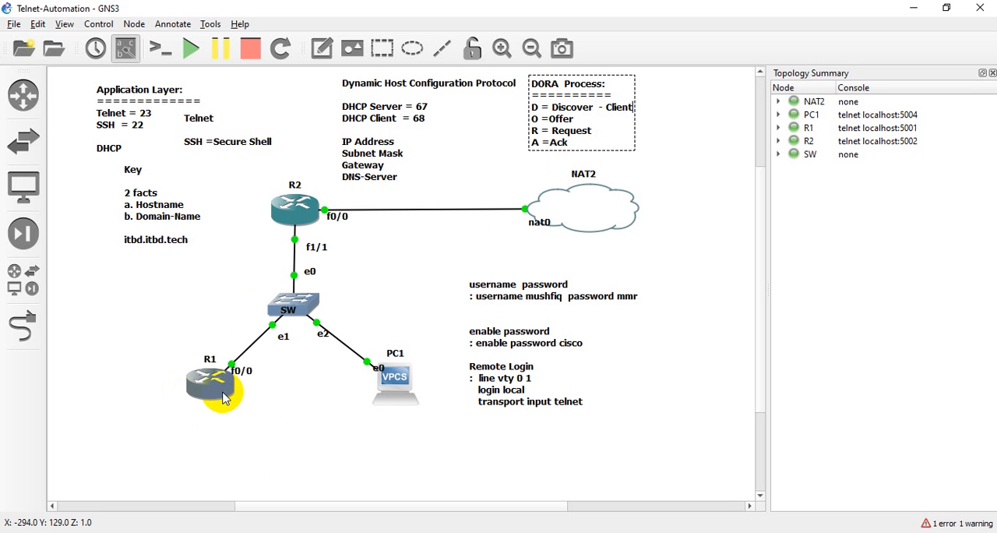
mouse_move(307, 220)
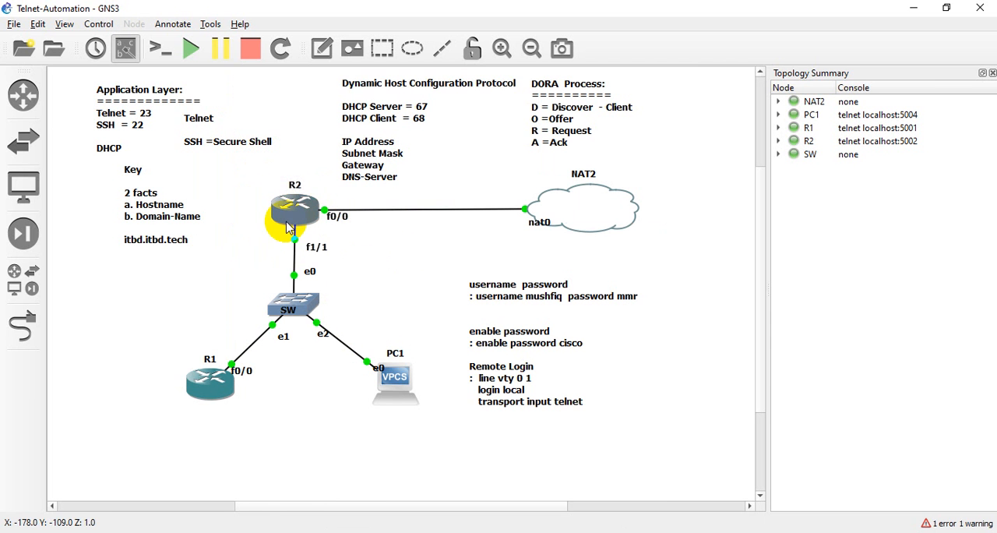
left_click(566, 125)
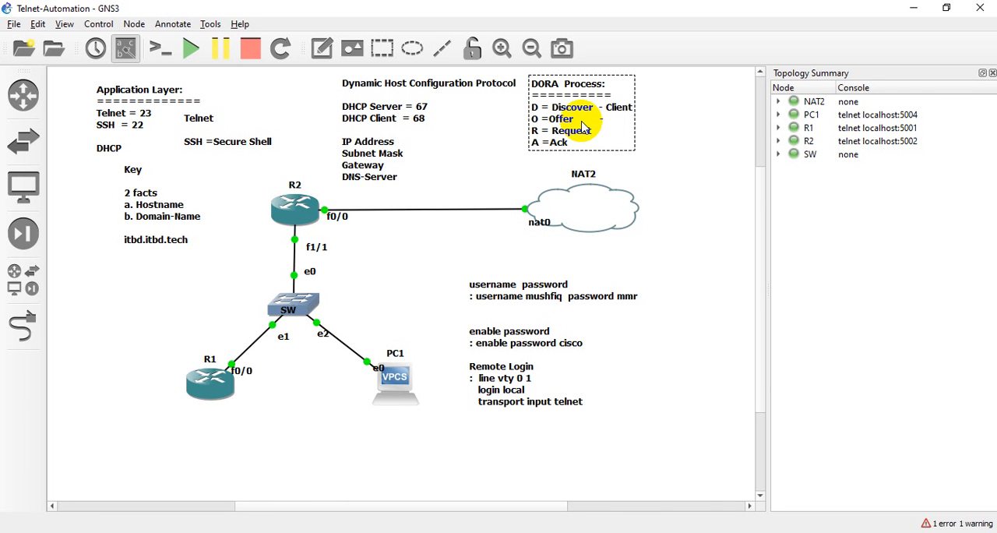
type("Server")
- In the DORA Process note, append "- Client" to the Request line and a dash to the Ack line
left_click(607, 135)
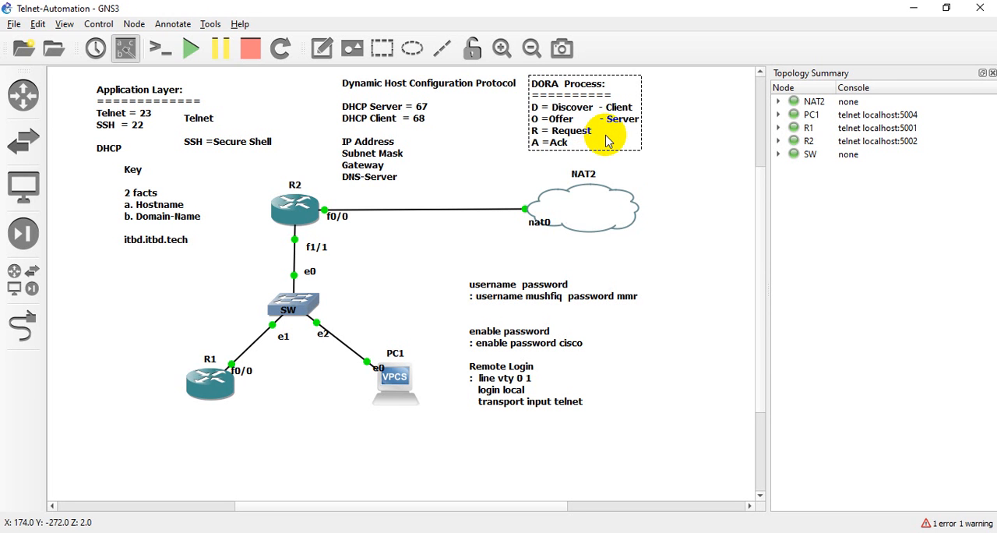
type("-")
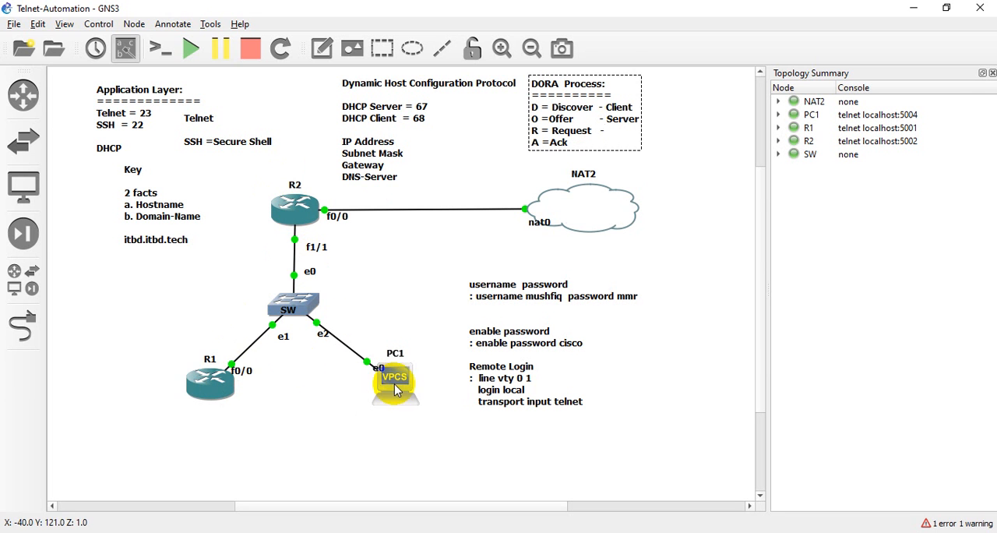
left_click(273, 396)
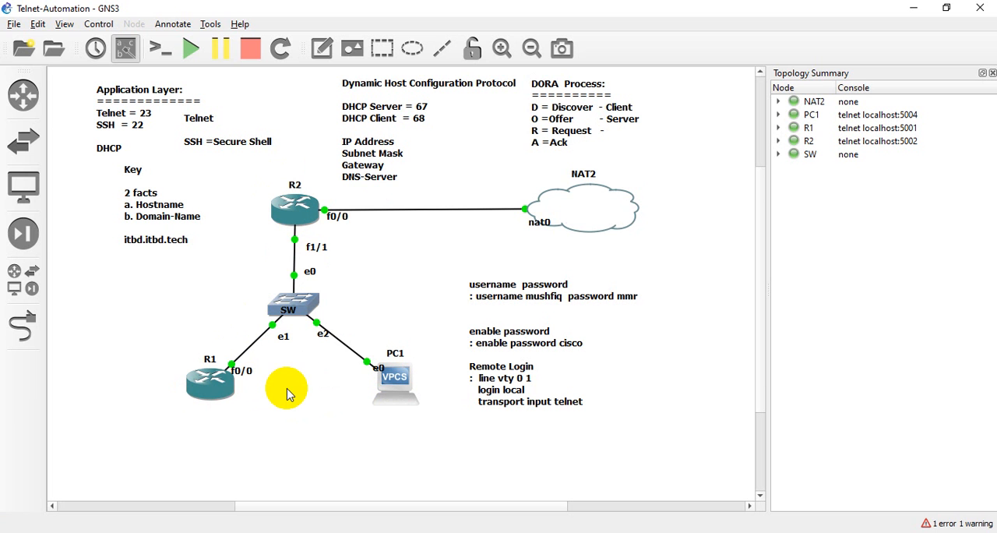
double_click(567, 131)
left_click(619, 136)
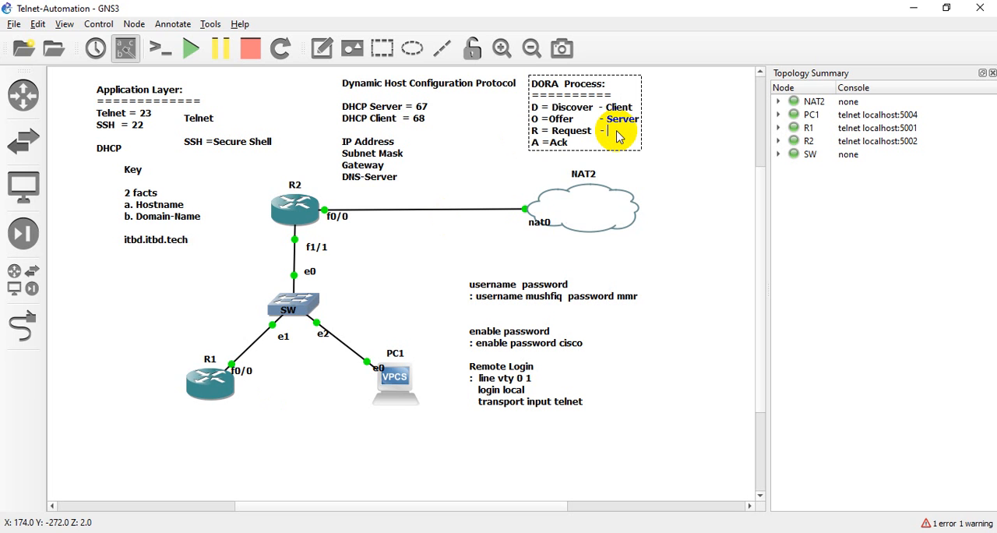
type("Client O")
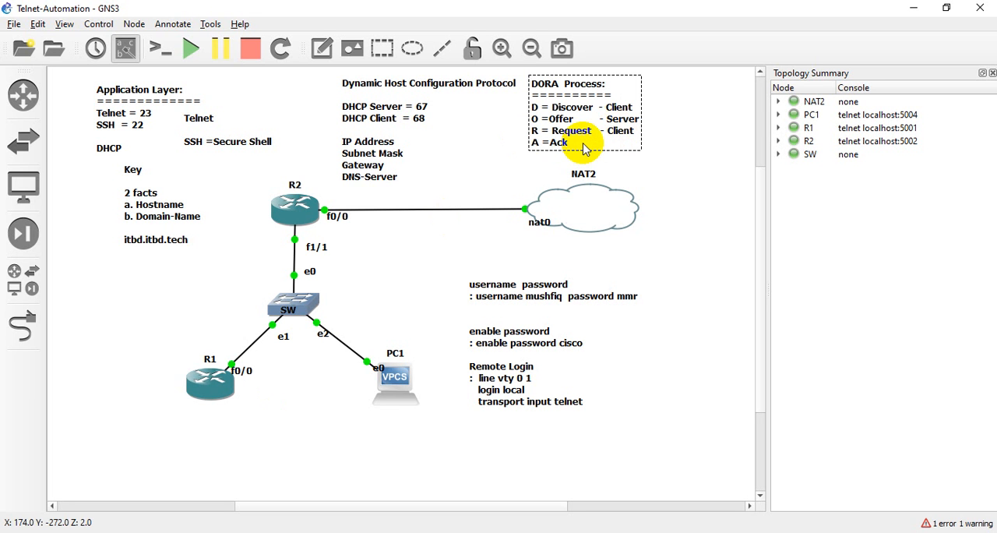
type(" =Offer      ")
type("-")
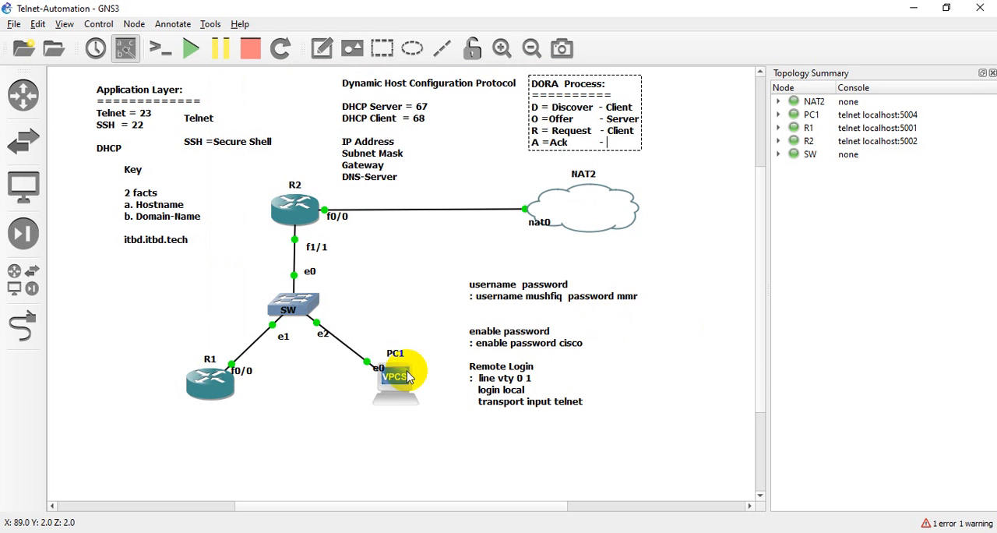
left_click_drag(178, 345, 455, 401)
left_click(415, 422)
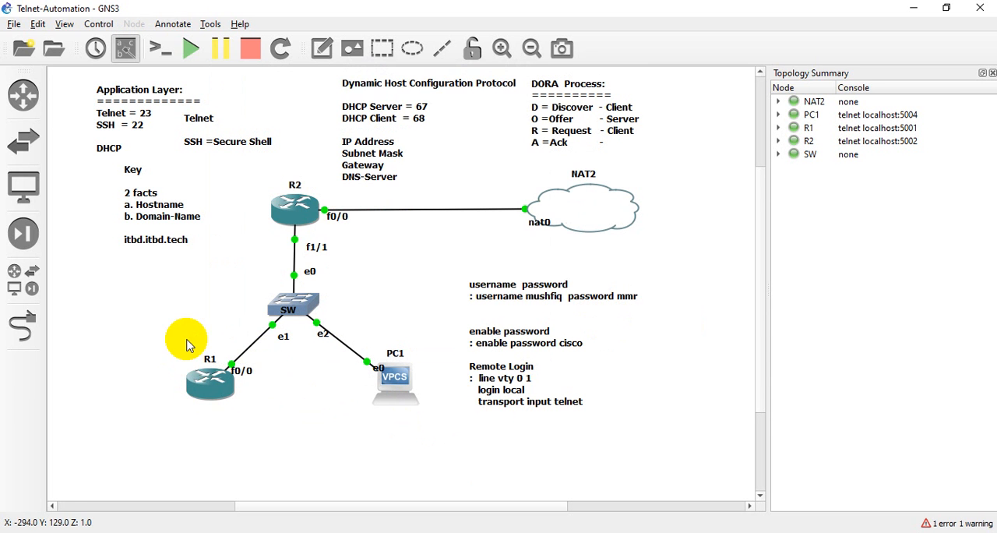
left_click_drag(187, 346, 237, 404)
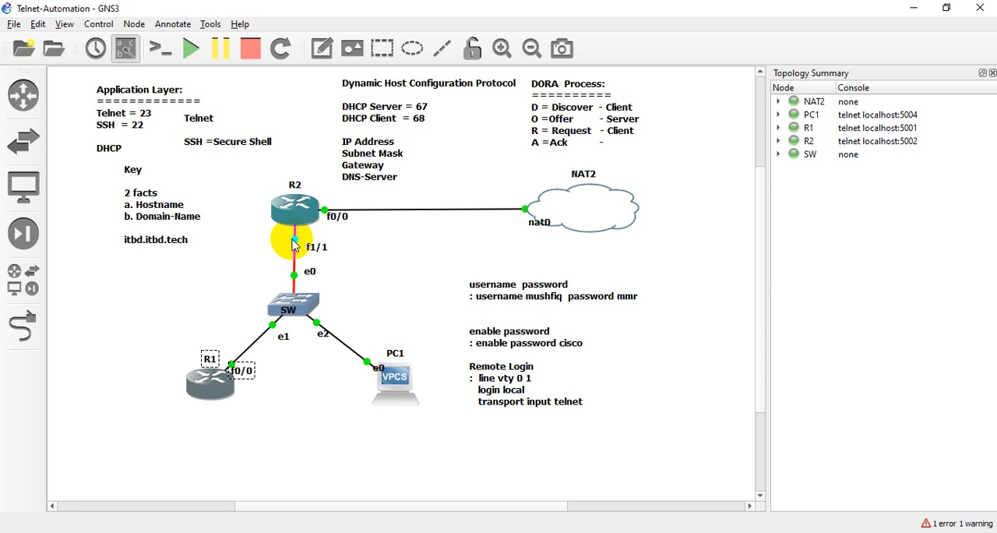
left_click(406, 268)
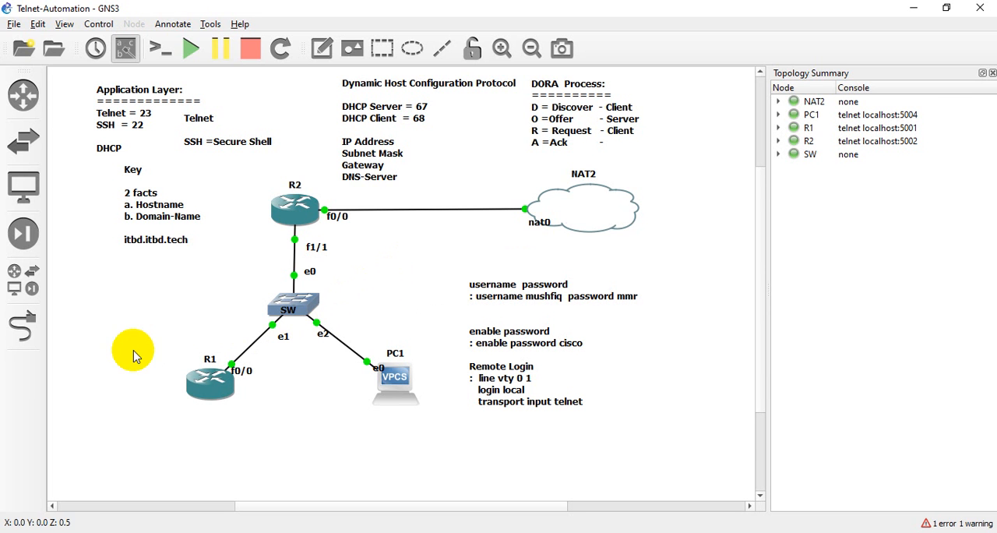
left_click_drag(133, 351, 425, 430)
left_click(421, 445)
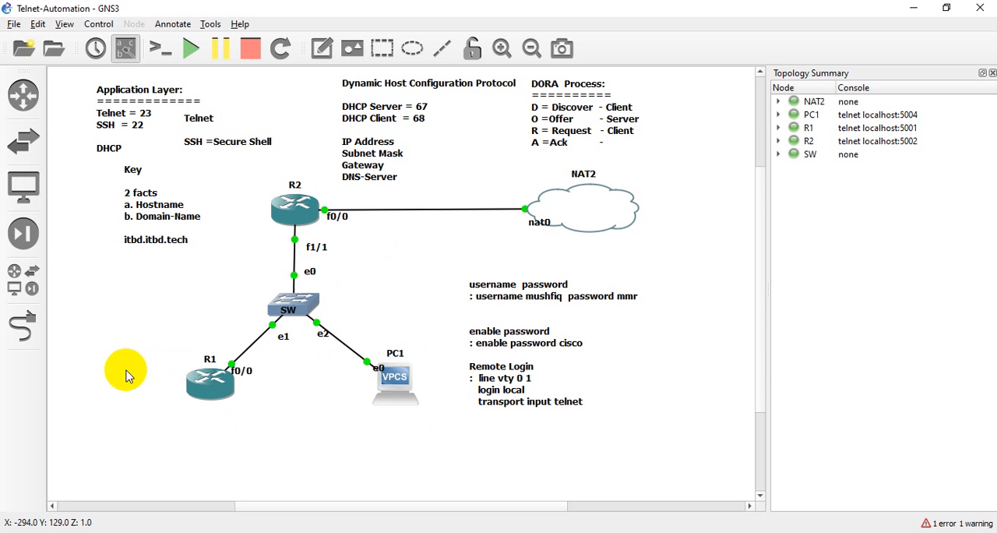
left_click_drag(134, 360, 407, 436)
left_click_drag(144, 361, 419, 429)
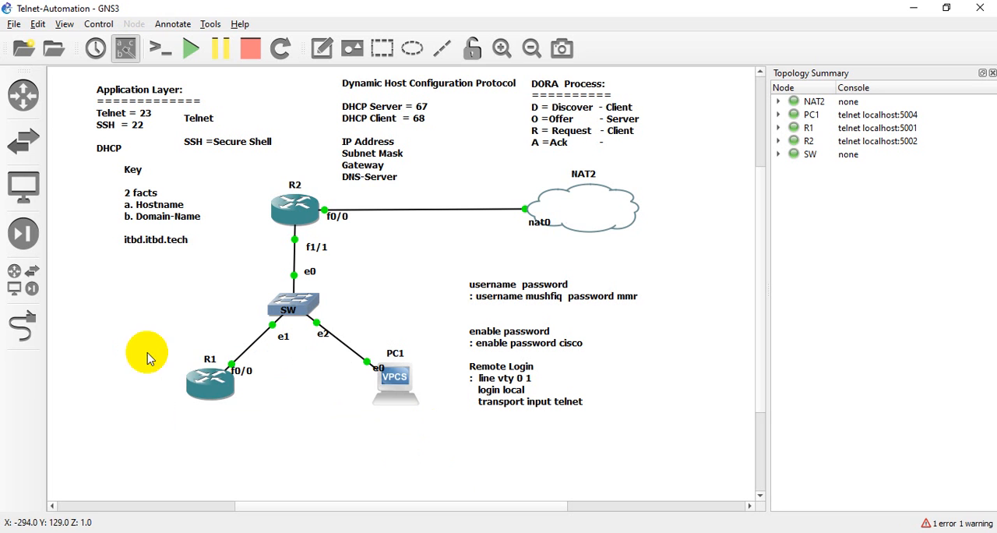
left_click_drag(147, 352, 415, 443)
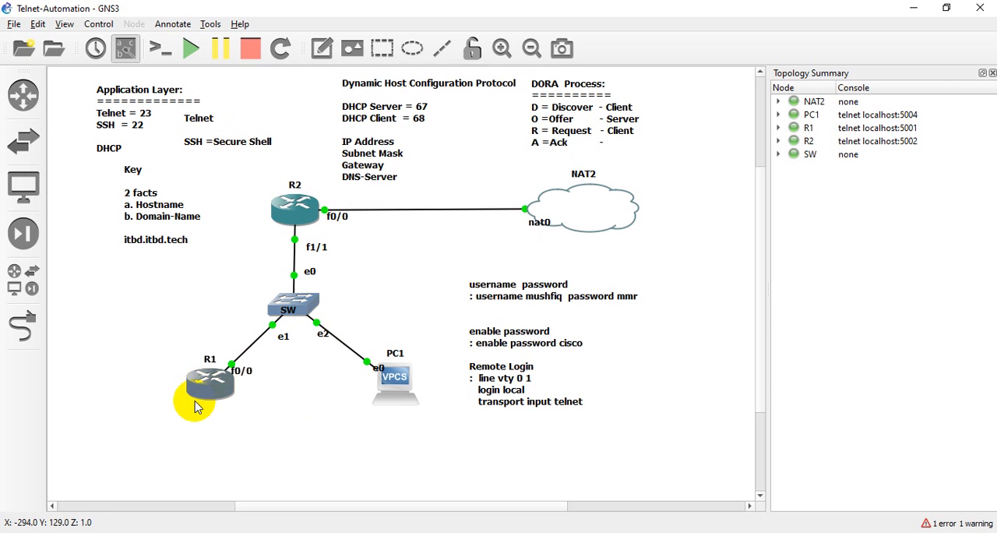
mouse_move(283, 218)
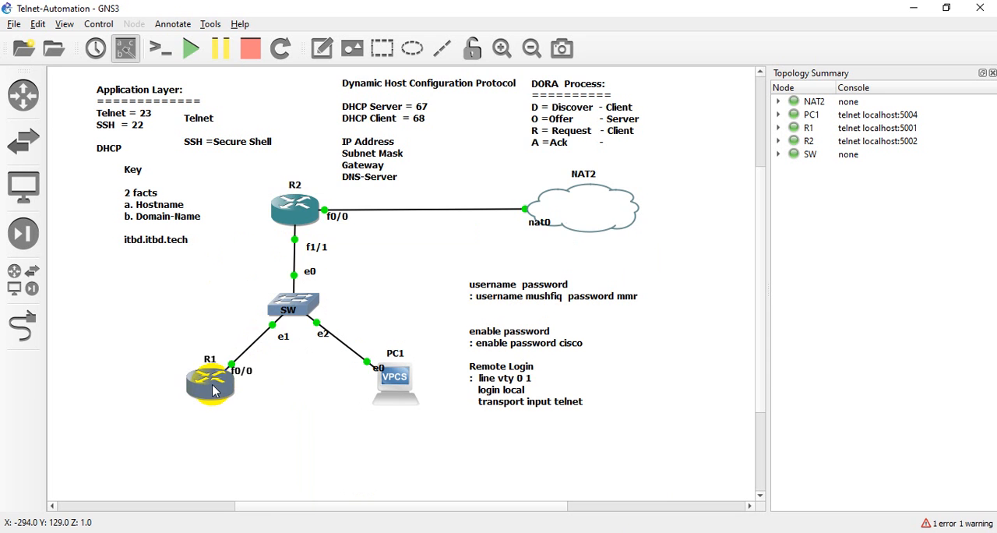
mouse_move(214, 391)
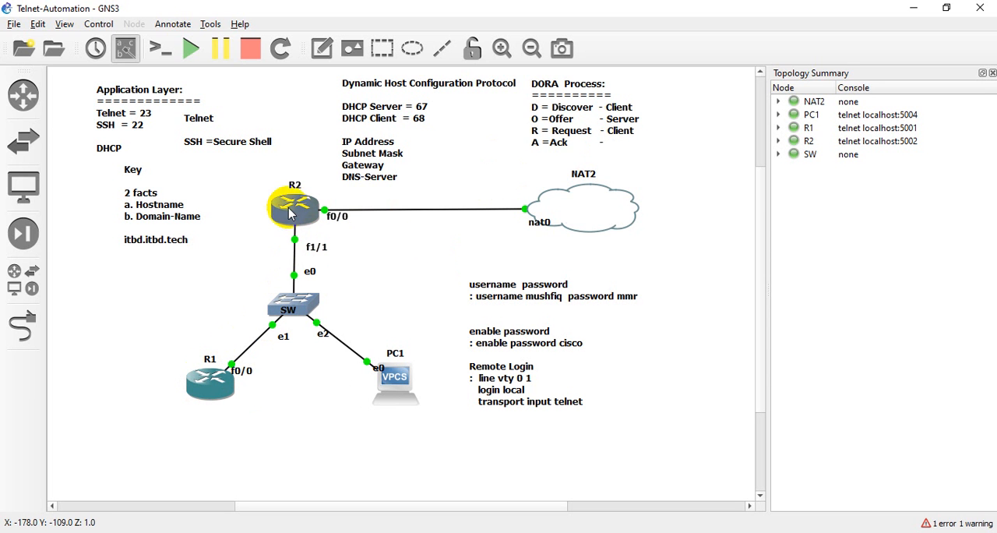
mouse_move(294, 219)
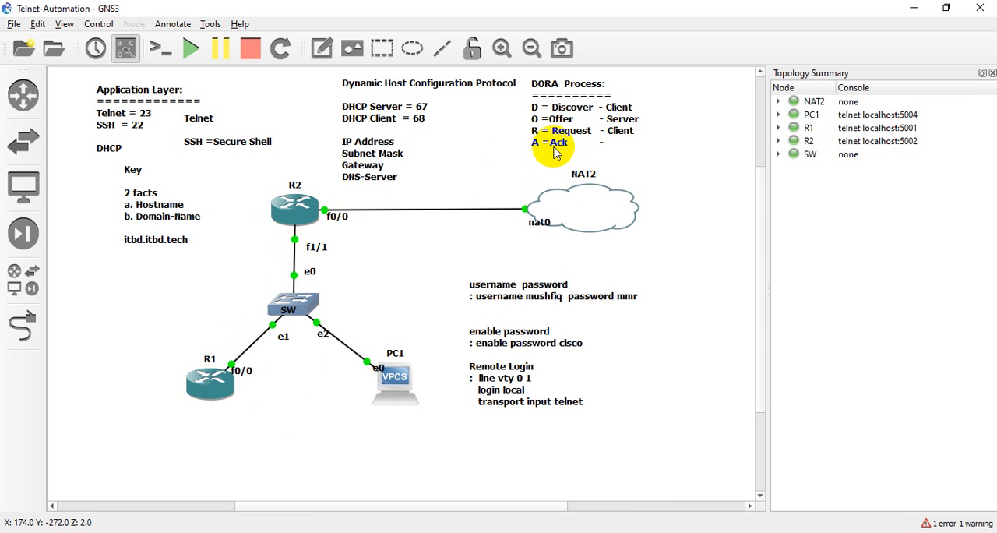
- Complete the Ack line of the DORA Process note with "Server" after the dash
double_click(612, 144)
left_click(611, 144)
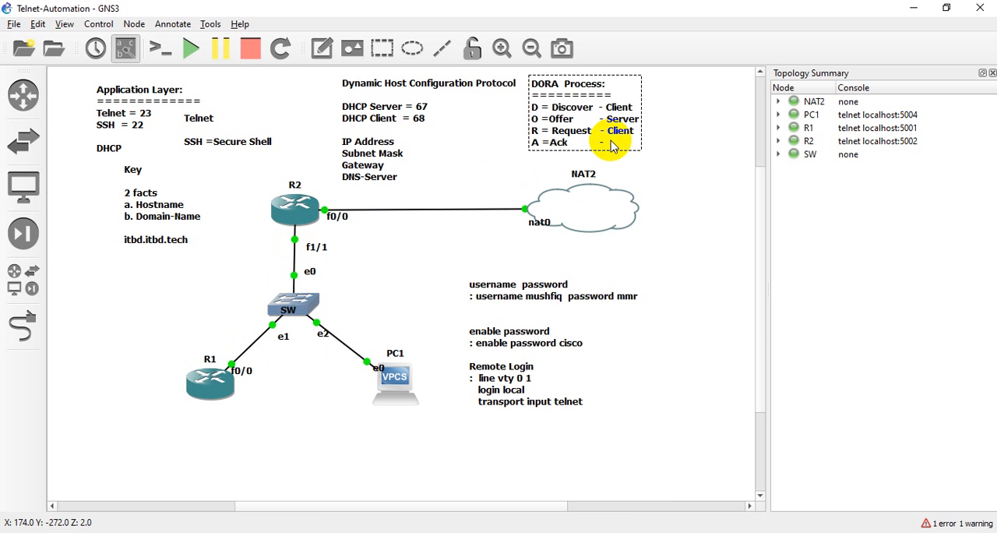
type("Server")
left_click(710, 143)
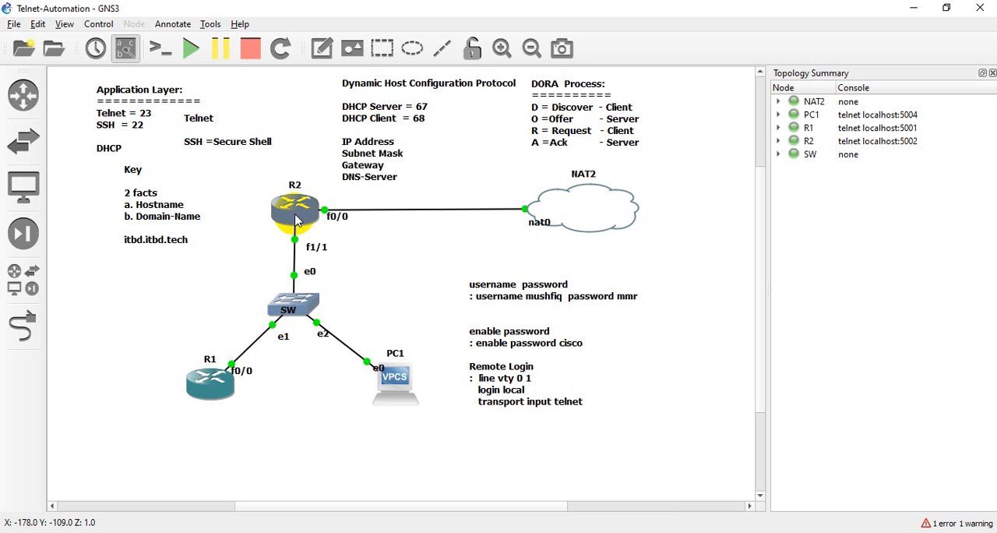
mouse_move(218, 382)
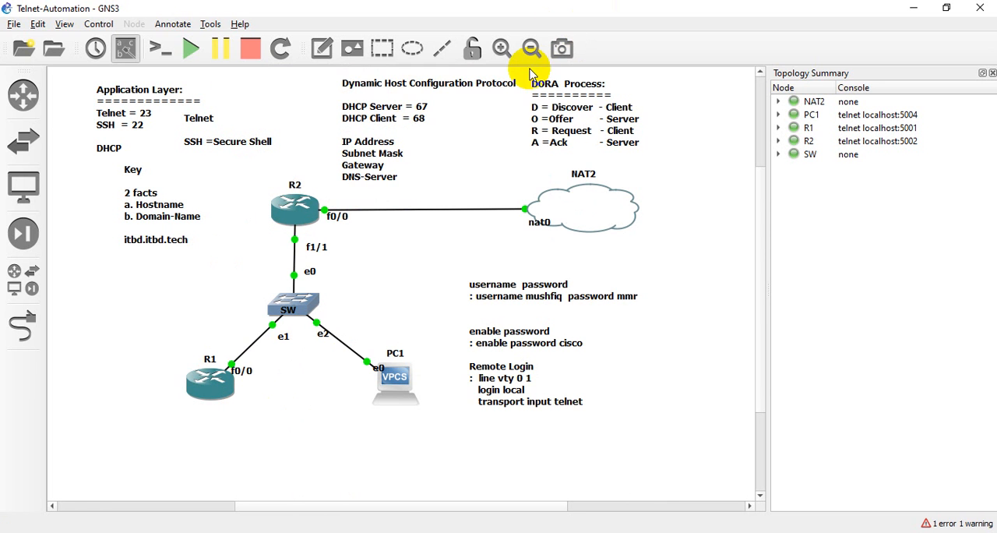
left_click_drag(527, 69, 642, 163)
left_click(693, 144)
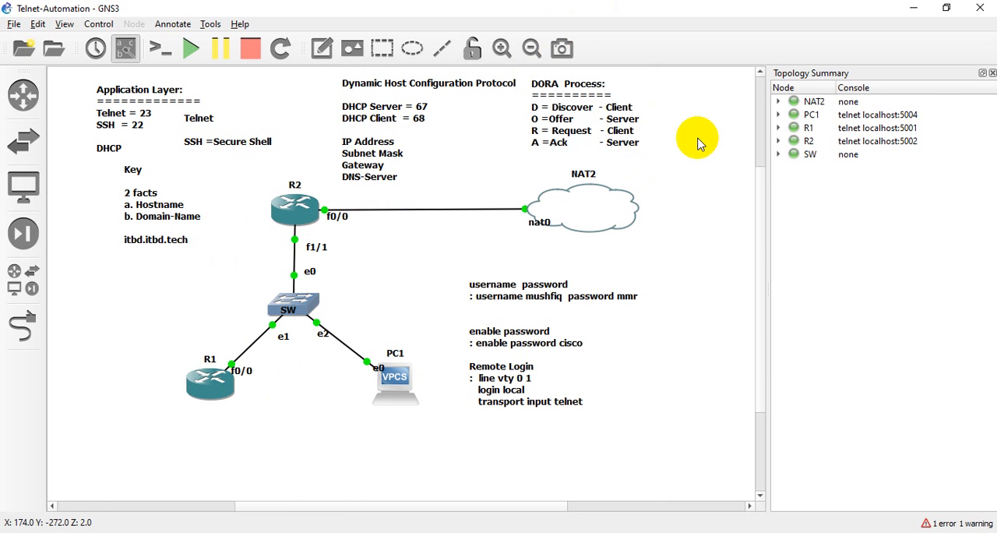
left_click_drag(526, 78, 686, 160)
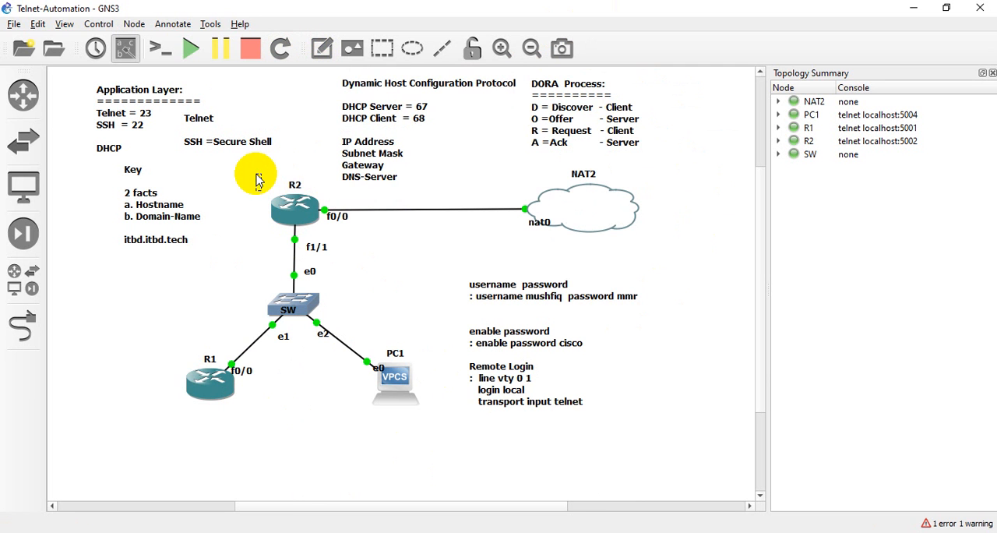
- Add a text note reading "DHCP Server" and place it over the R2 router icon
type("DHCP Server")
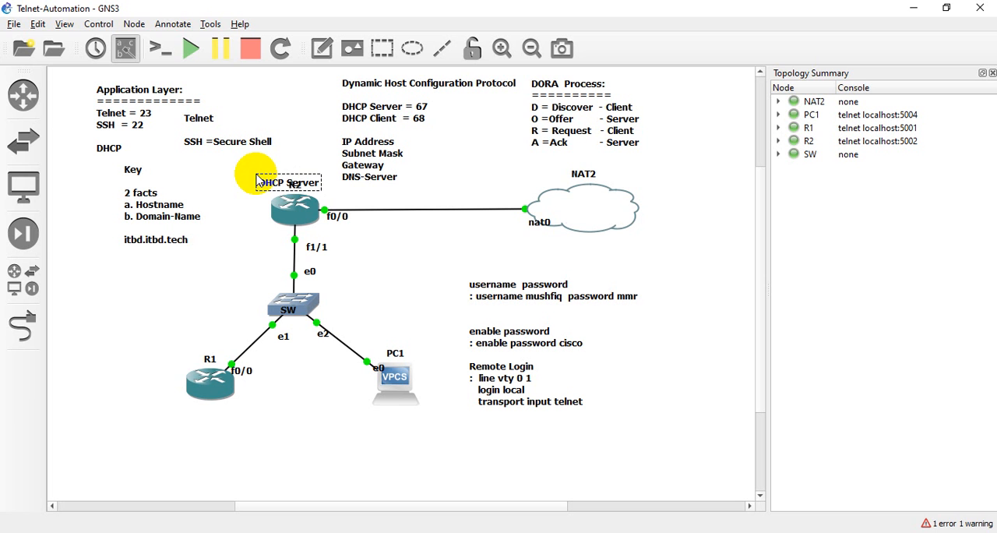
left_click_drag(266, 178, 302, 217)
left_click(373, 241)
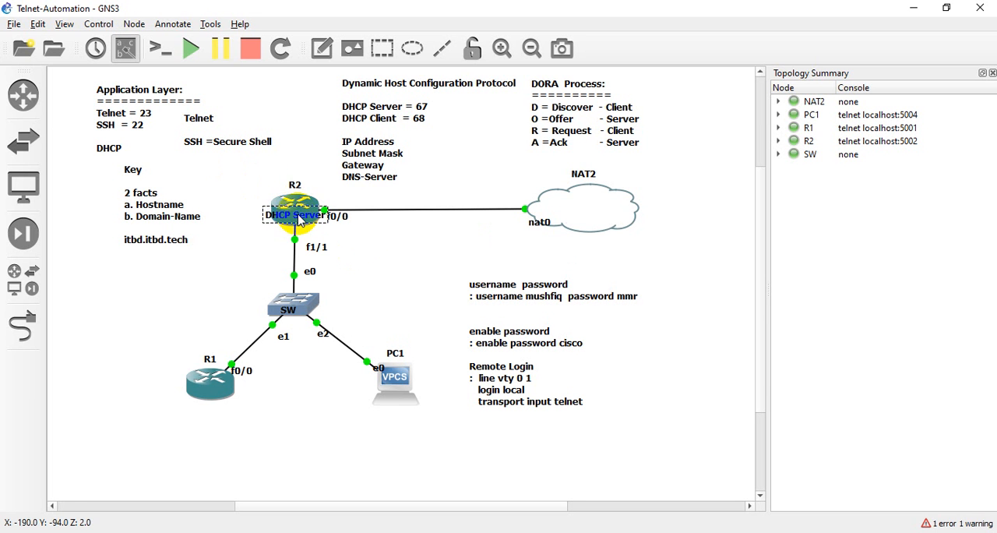
left_click(390, 272)
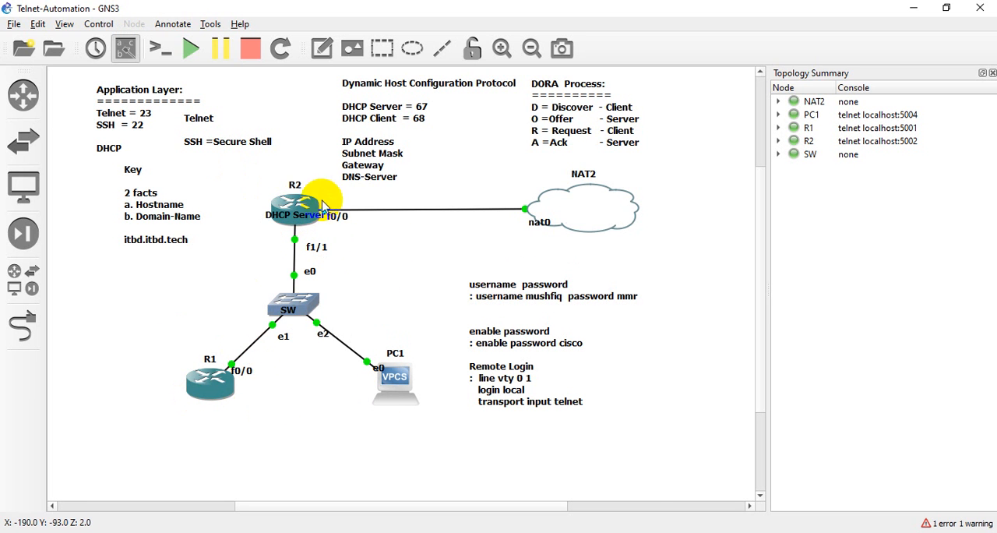
- Delete the "Key" note listing the 2 facts, hostname and domain name, and itbd.itbd.tech
mouse_move(286, 222)
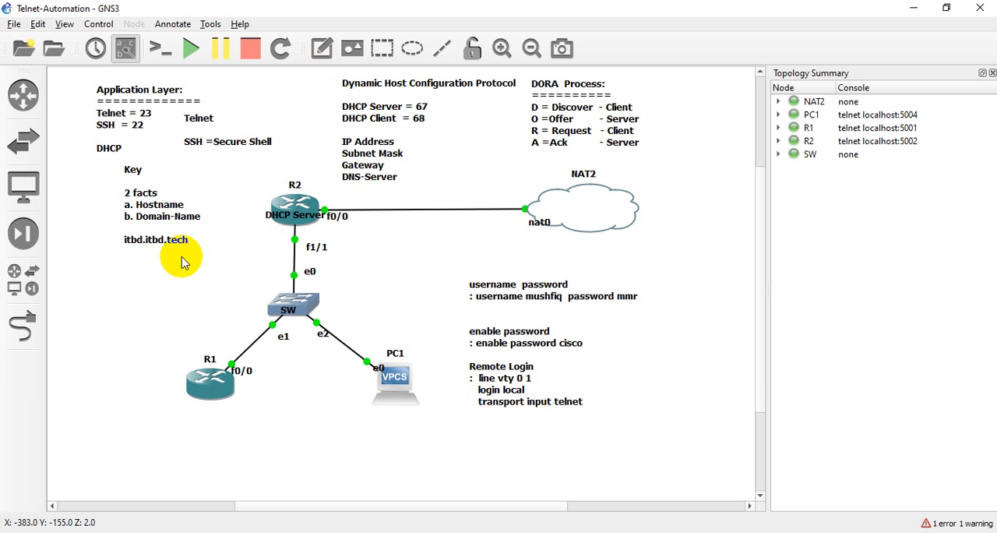
left_click_drag(183, 259, 132, 193)
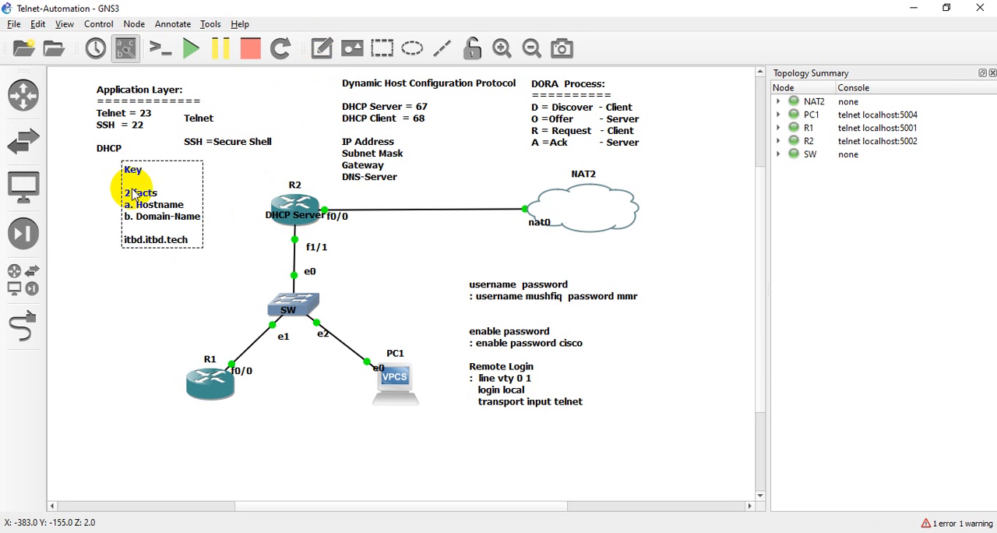
right_click(133, 193)
left_click(172, 280)
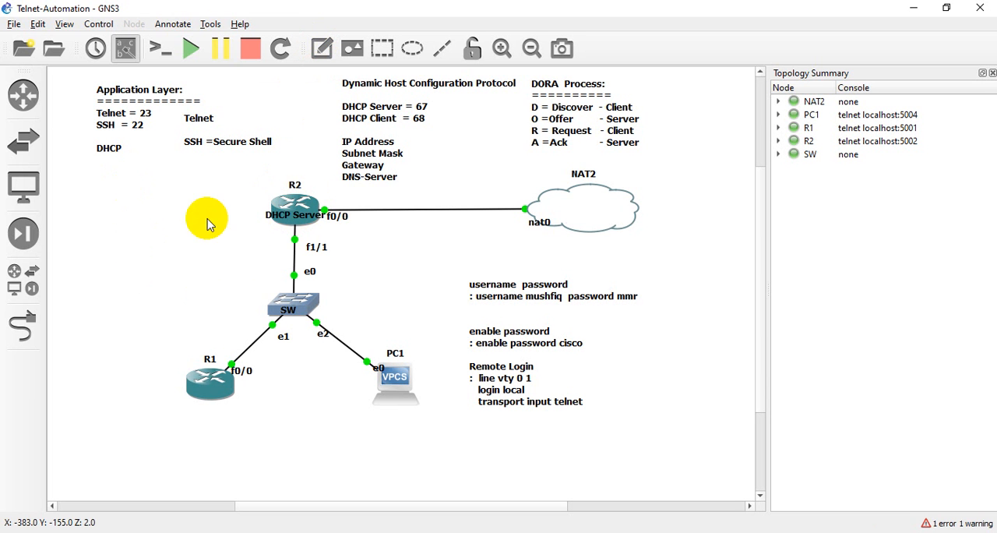
- Add a four-line text note reading "IP Address", "Subnet Mask", "Gateway" and "DNS" in the empty area beside R2
left_click(77, 210)
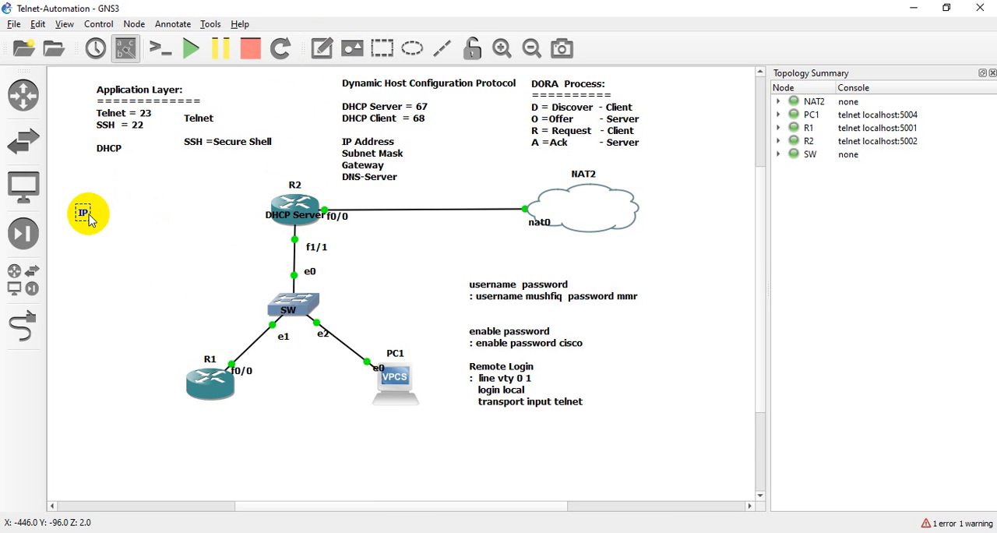
type("IP Address")
key("Return")
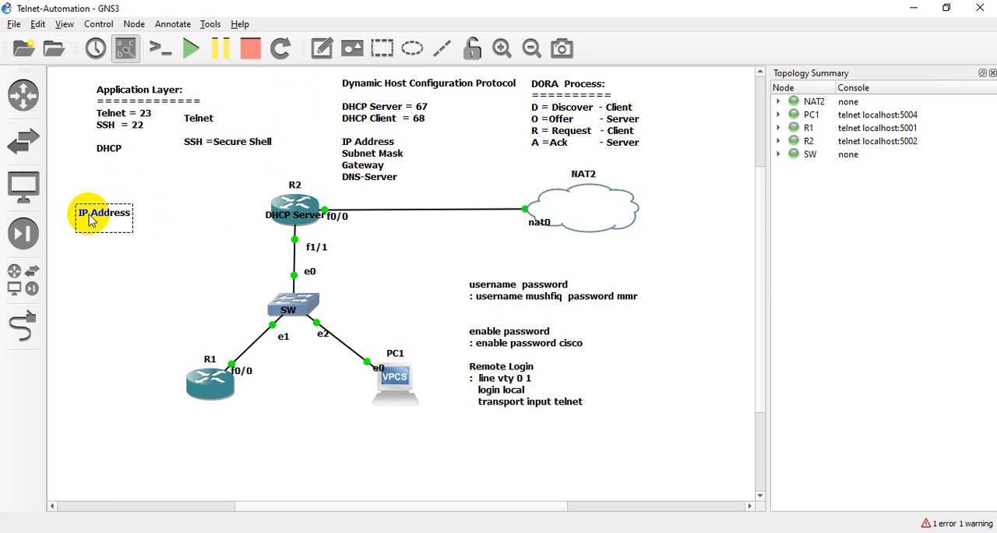
type("Subnet Mask")
key("Return")
type("Gateway")
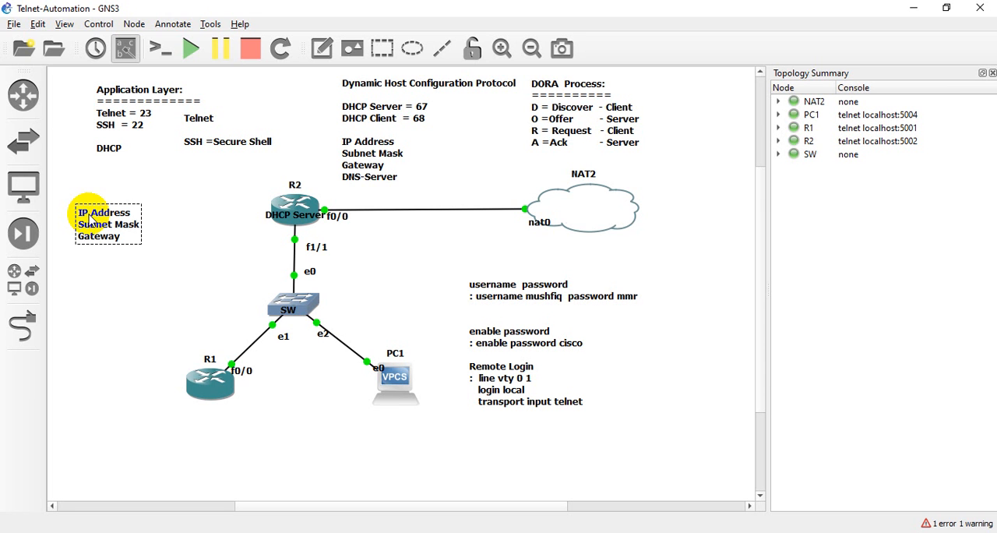
key("Return")
type("DNS")
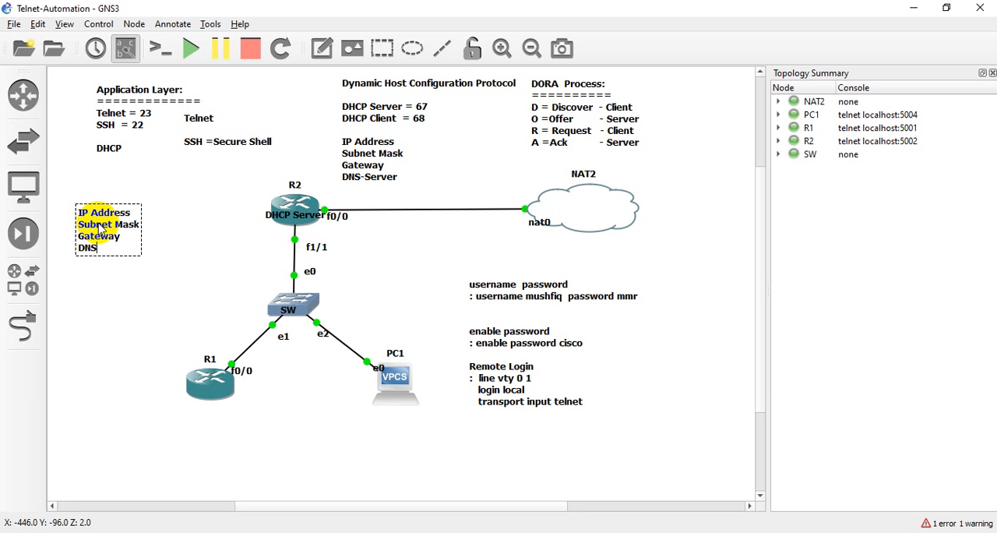
left_click(200, 311)
left_click_drag(136, 341, 416, 433)
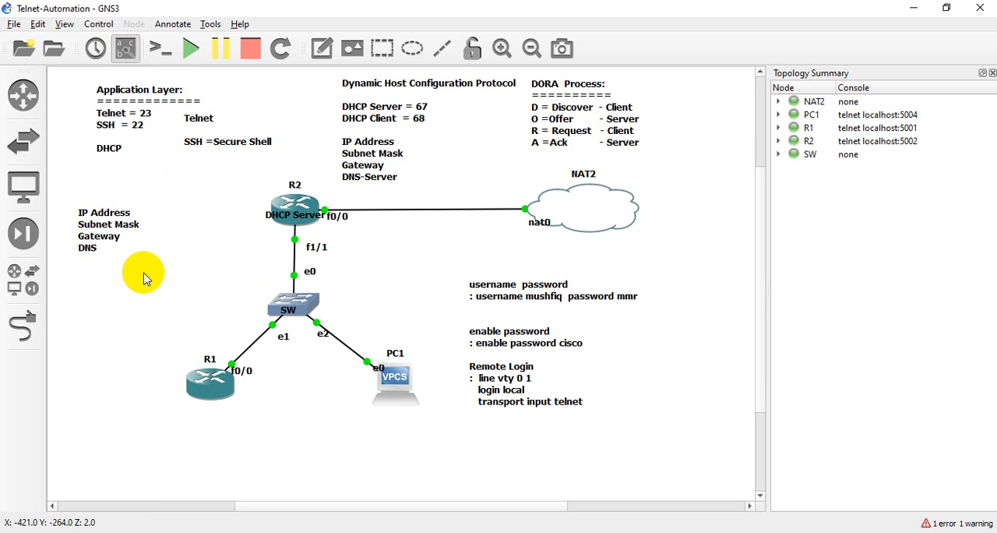
- Add a text note "1.1.1.1/8" and position it just below R2, beside the link to SW
left_click(322, 48)
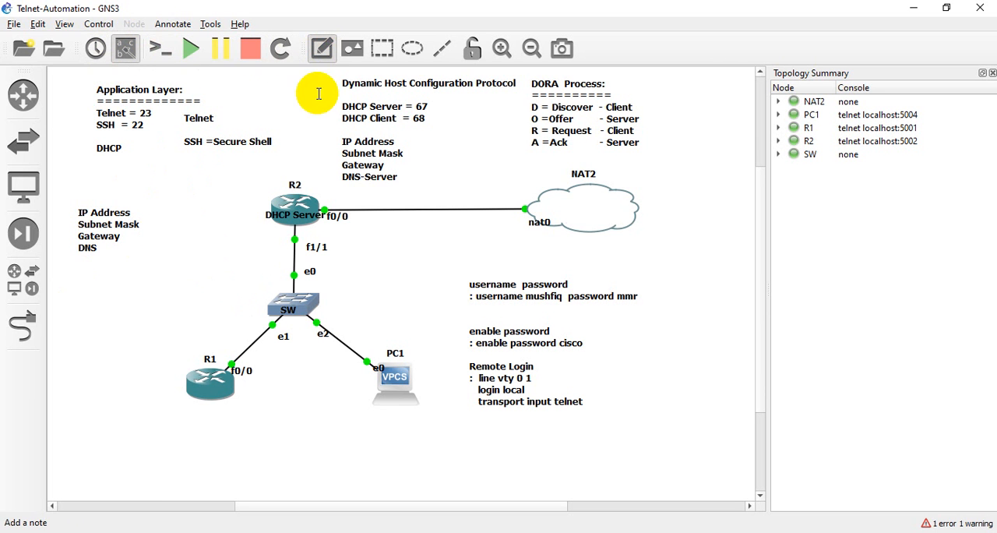
left_click(74, 274)
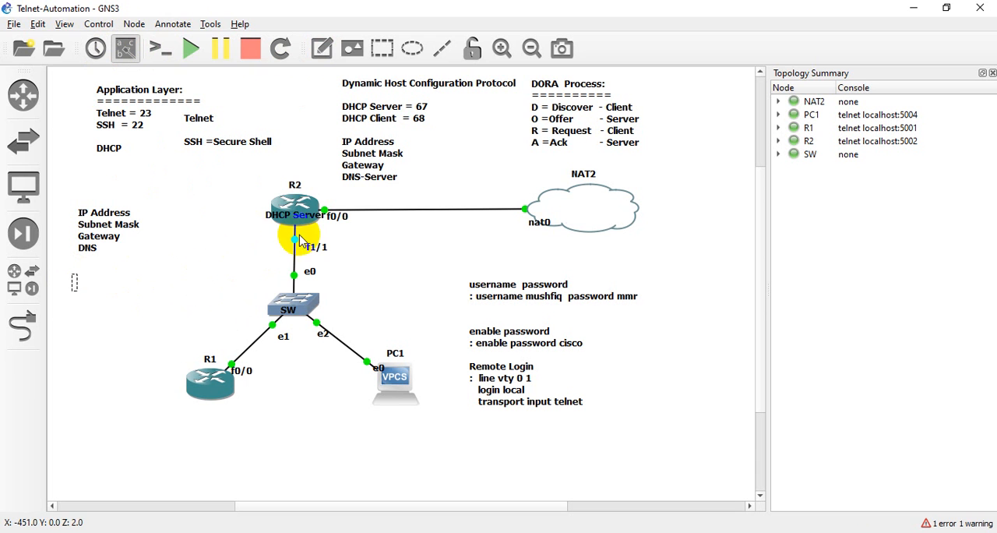
left_click(232, 243)
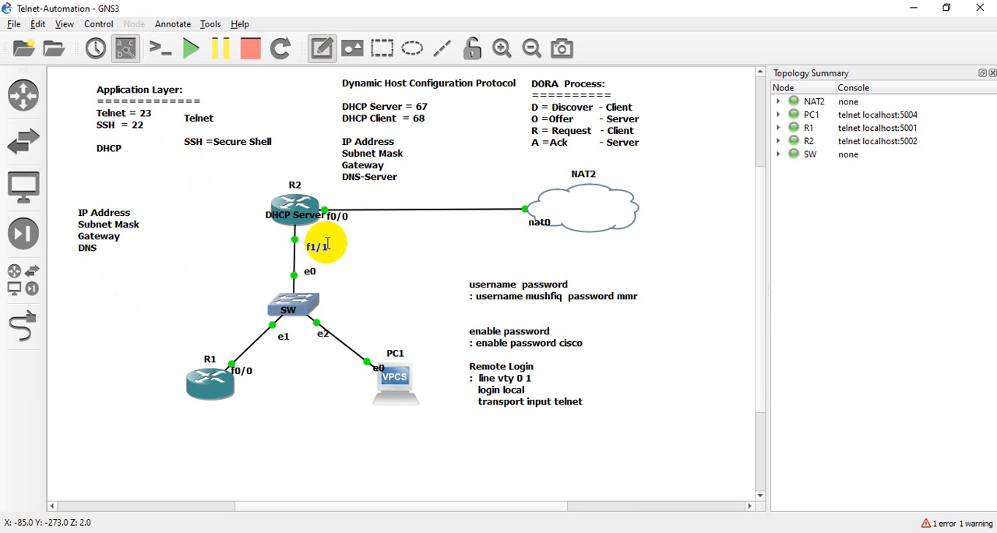
type("1.1.1.1/8")
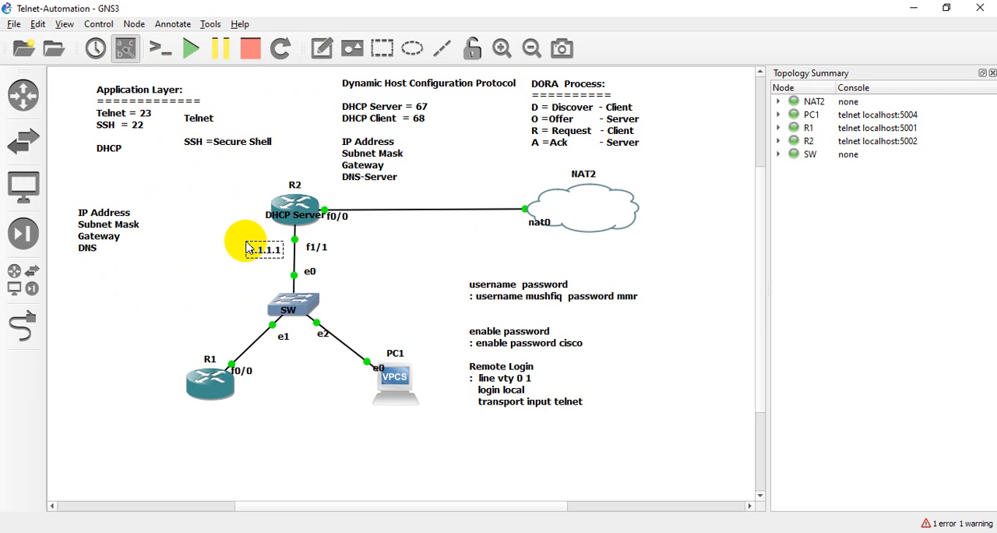
left_click(173, 251)
left_click_drag(268, 250, 258, 238)
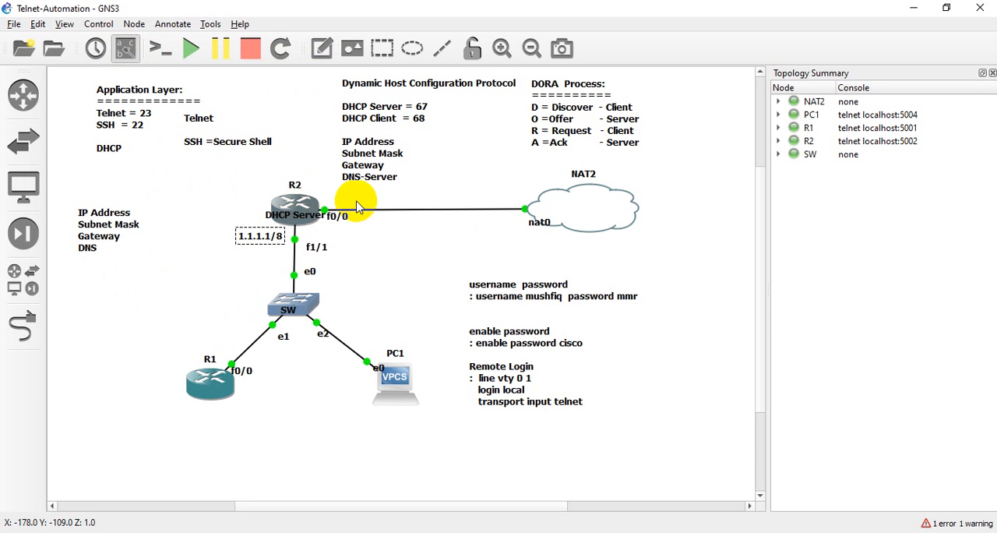
- Switch to the R2 console in Solar-PuTTY, run "do sh ip int br" and check the FastEthernet1/1 entry
left_click(696, 531)
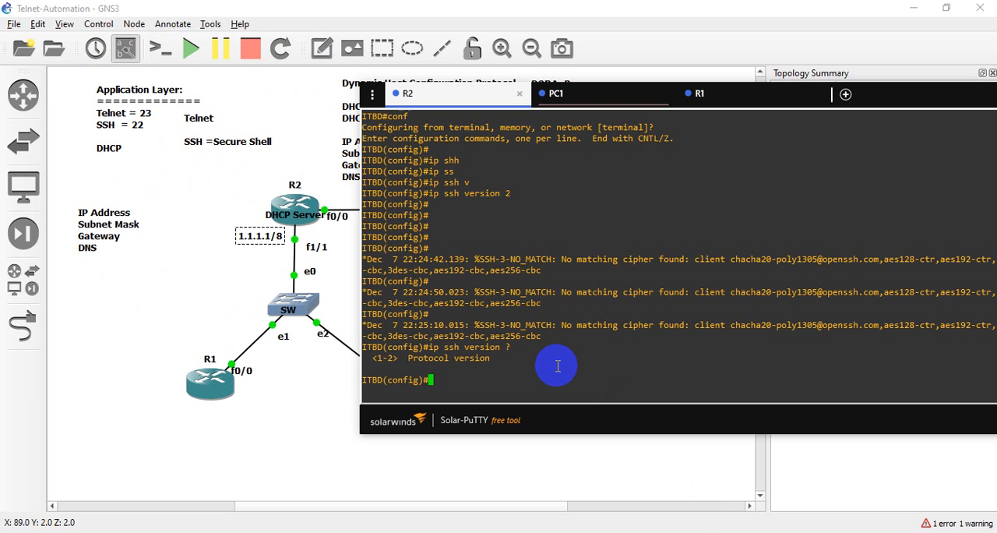
type("do sh ip int br")
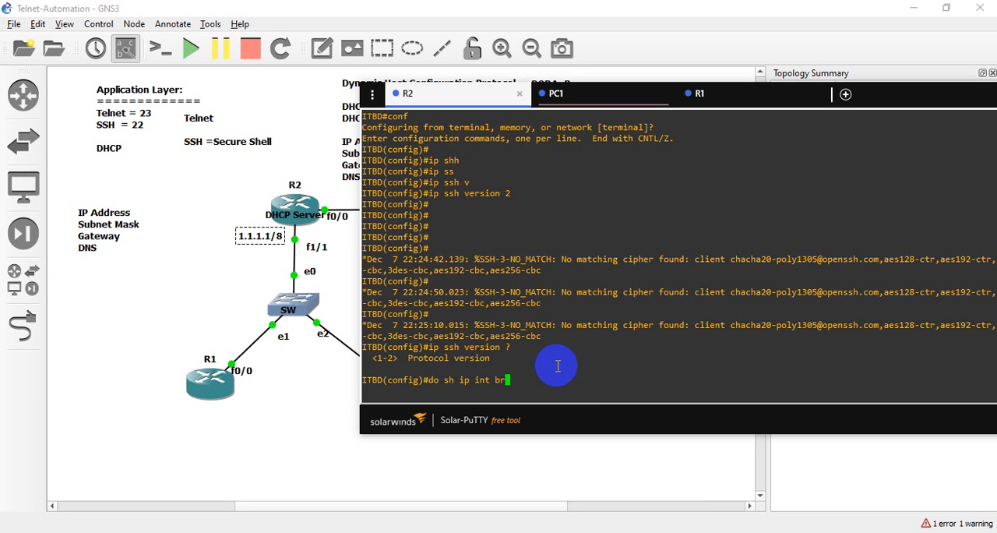
key("Return")
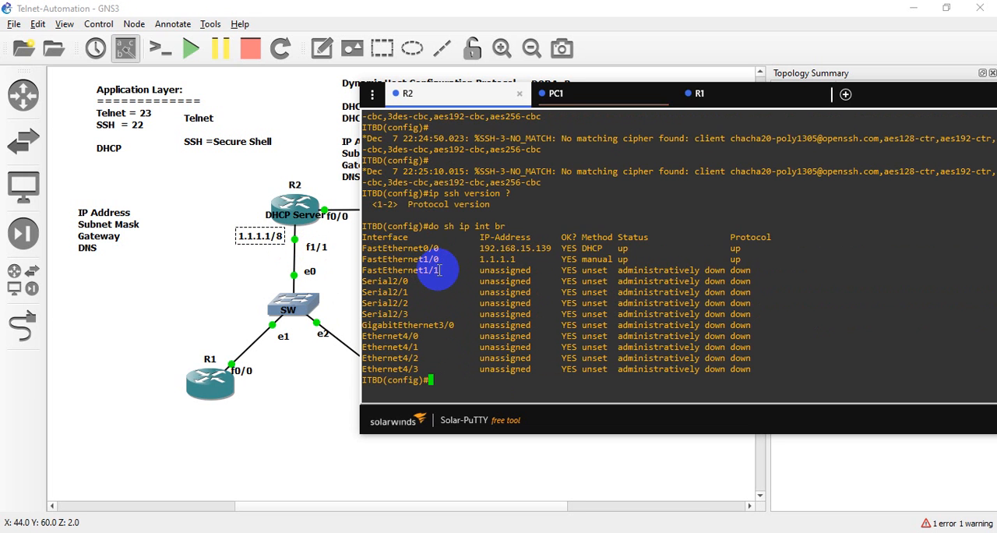
left_click_drag(446, 270, 781, 267)
left_click(781, 268)
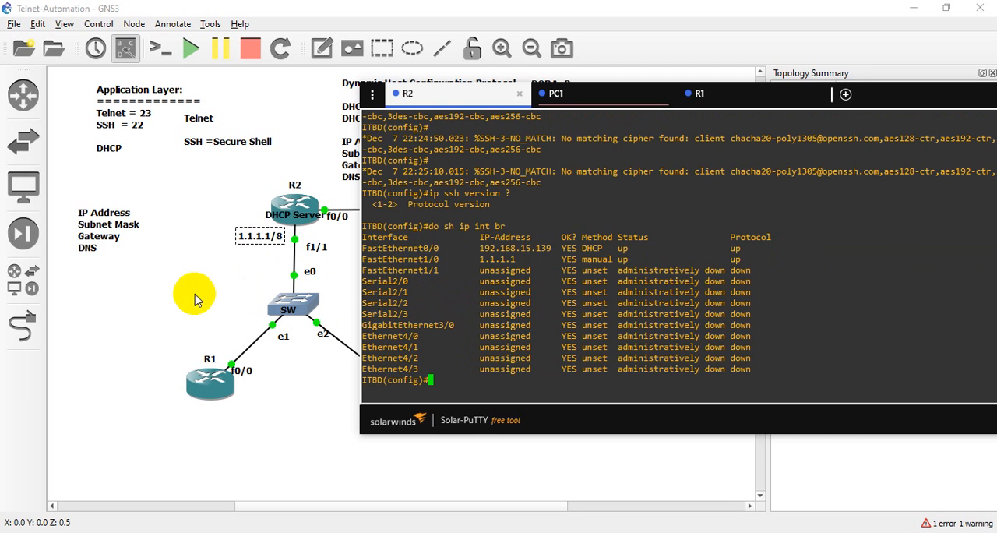
- Return to the GNS3 topology and delete the link between R2 and SW
left_click(255, 278)
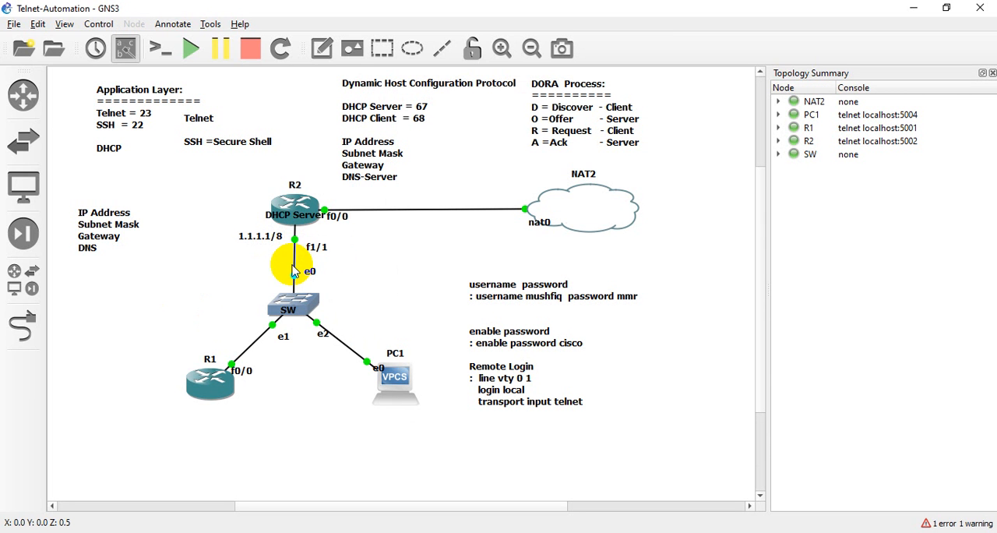
right_click(294, 270)
left_click(269, 323)
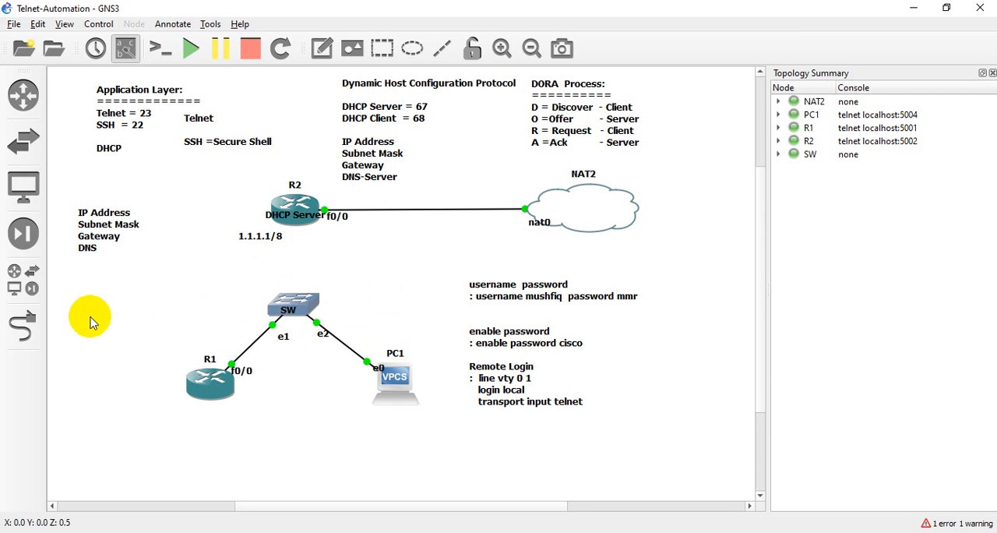
- Link R2's FastEthernet1/0 to Ethernet0 on SW and leave link mode
left_click(23, 326)
left_click(295, 215)
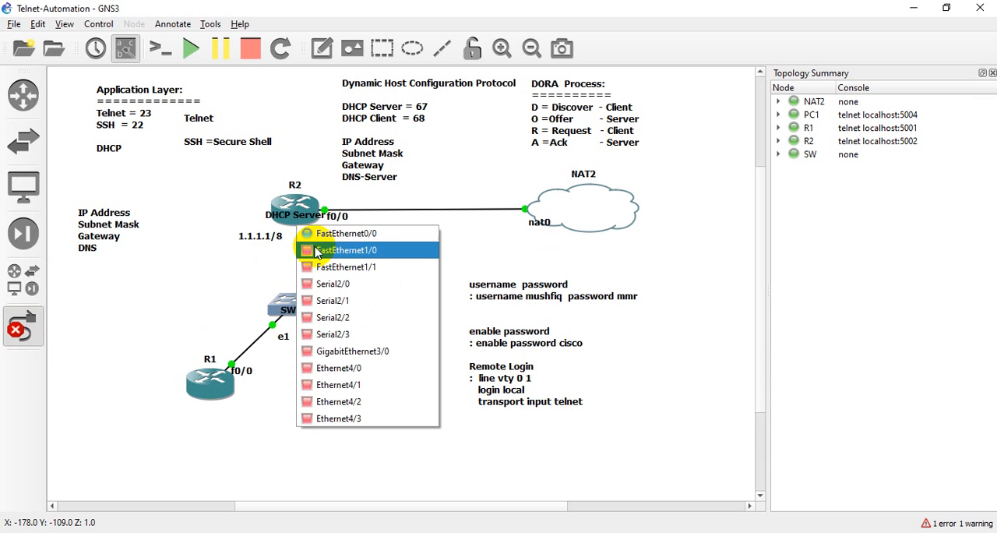
left_click(310, 250)
left_click(296, 299)
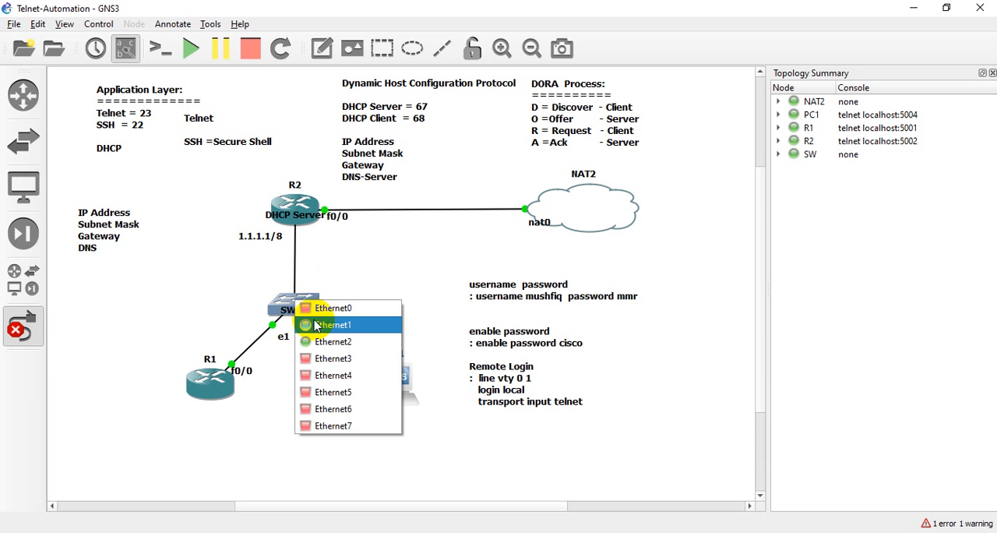
left_click(315, 312)
left_click(23, 326)
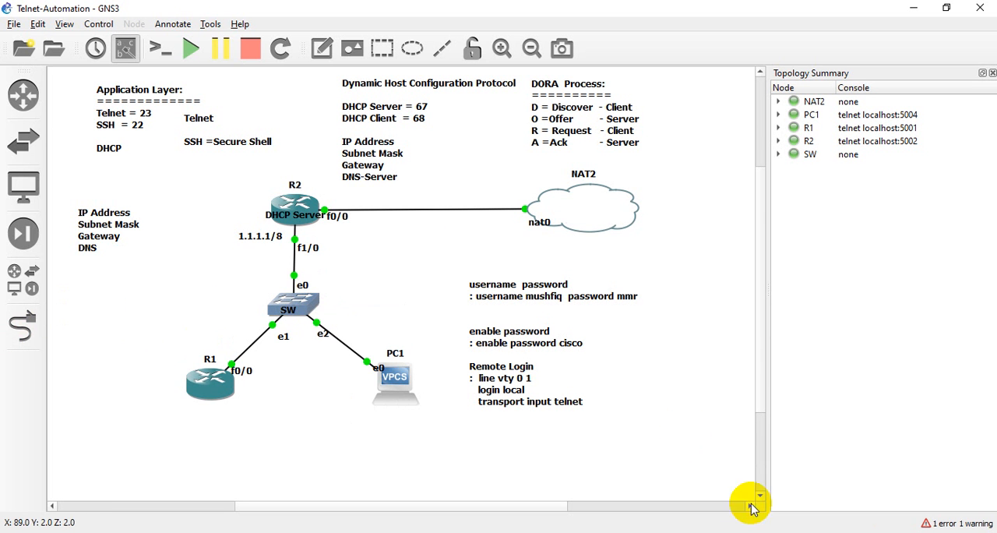
- Run "do sh ip int br" again in R2's Solar-PuTTY console and check the IP address of FastEthernet1/0
left_click(699, 529)
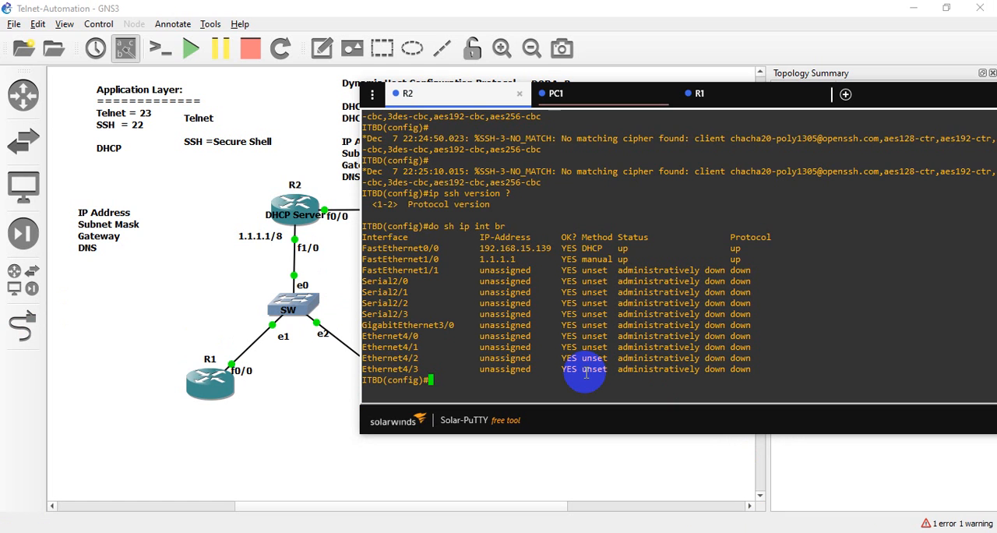
key("Return")
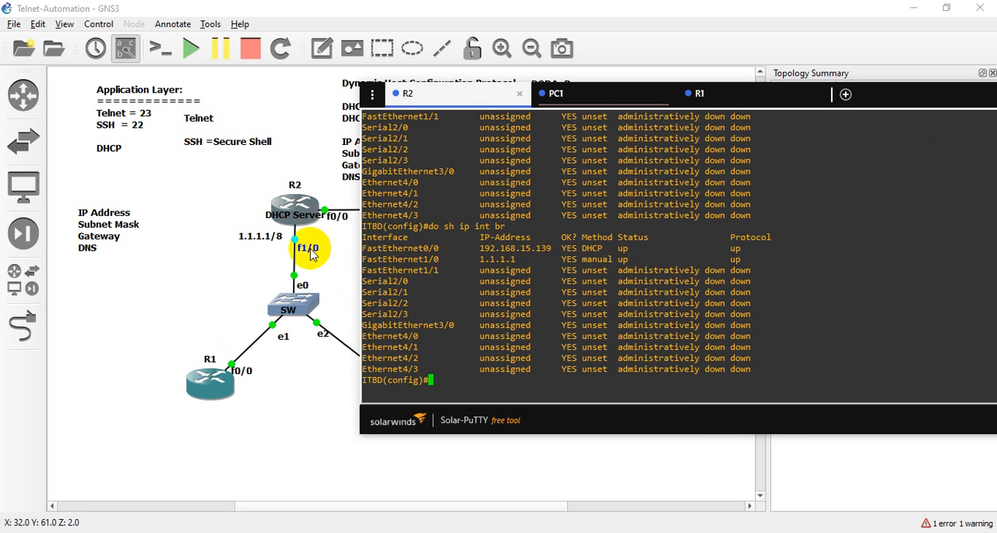
left_click_drag(477, 259, 524, 259)
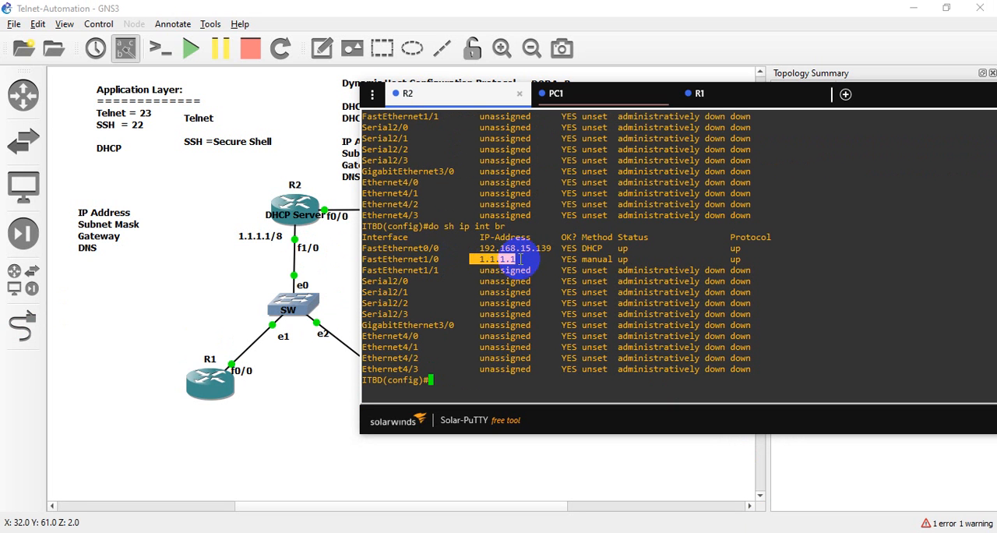
left_click(521, 259)
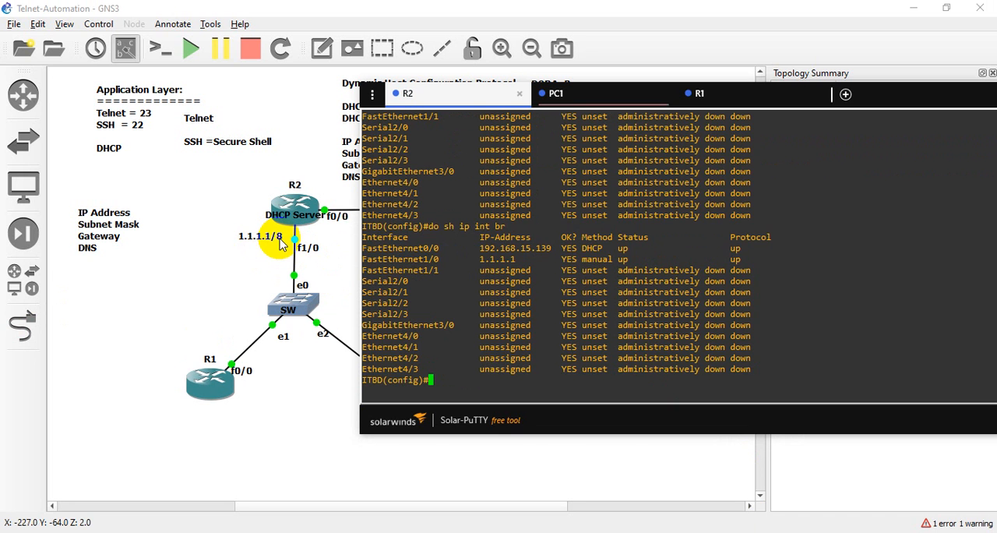
- Return to the GNS3 topology and move the "1.1.1.1/8" note across the R2–SW link, under R2's f0/0 label
left_click(302, 265)
left_click_drag(251, 230, 354, 237)
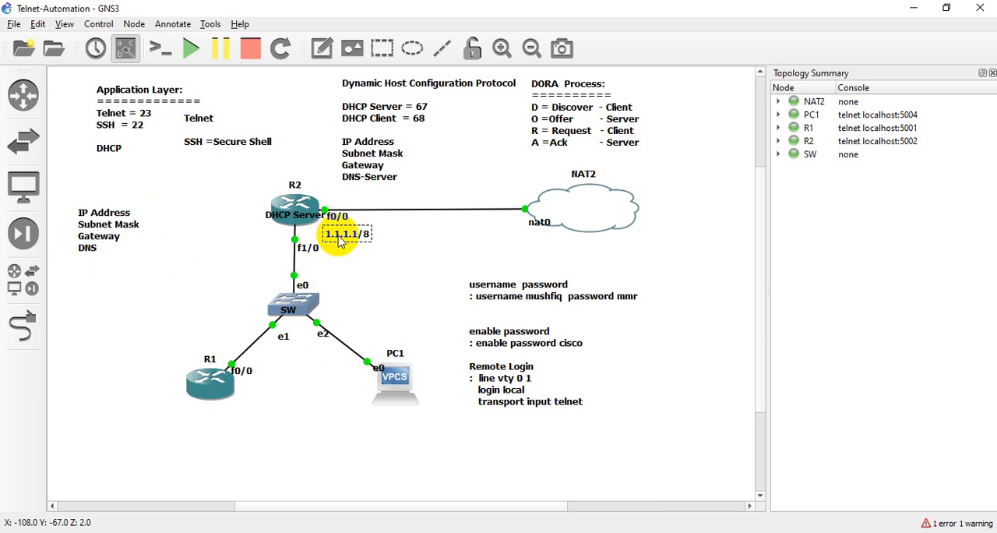
left_click_drag(195, 247, 413, 435)
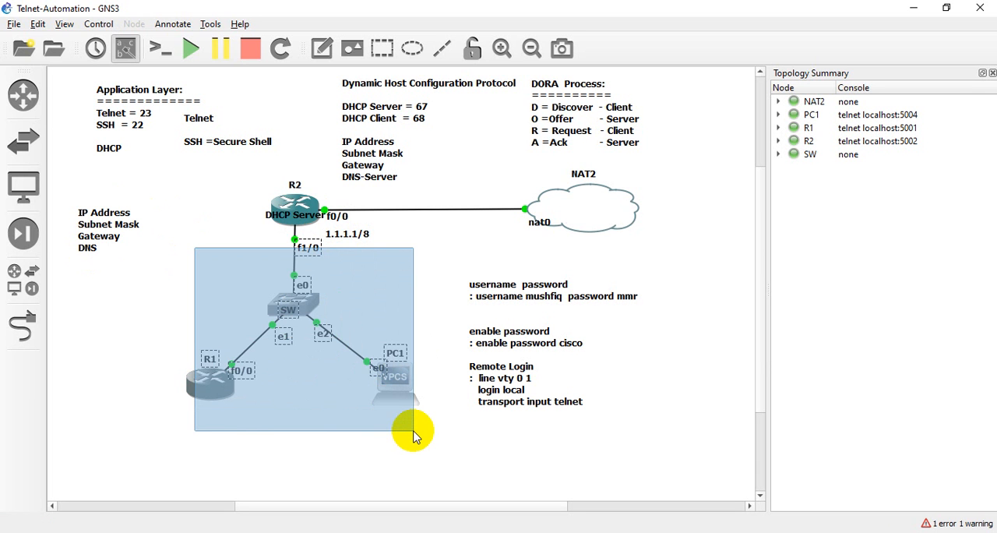
left_click_drag(413, 435, 405, 434)
left_click(371, 429)
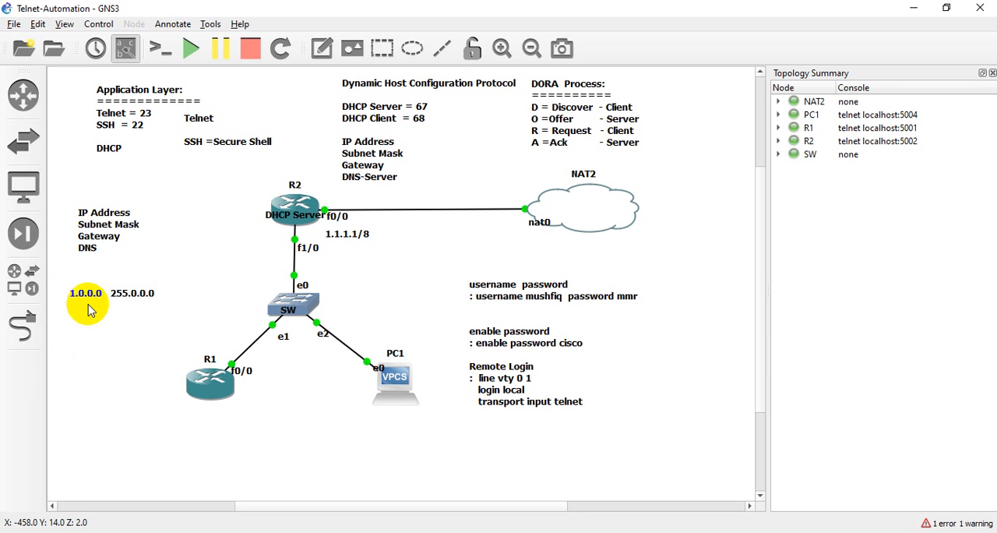
- Move the "1.0.0.0 255.0.0.0" note closer to the SW switch, below the IP Address list
left_click_drag(97, 294, 137, 298)
left_click(88, 330)
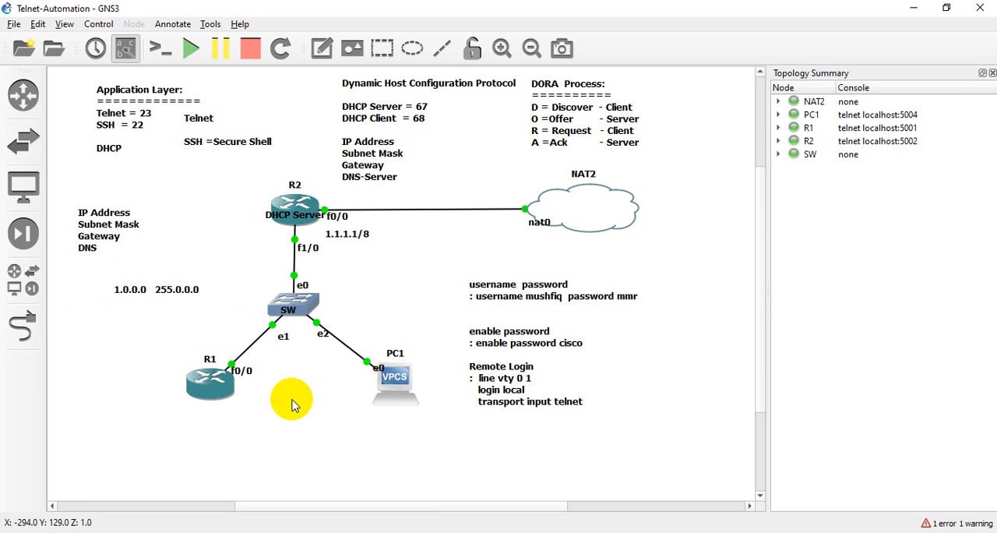
left_click_drag(97, 278, 227, 295)
left_click(219, 313)
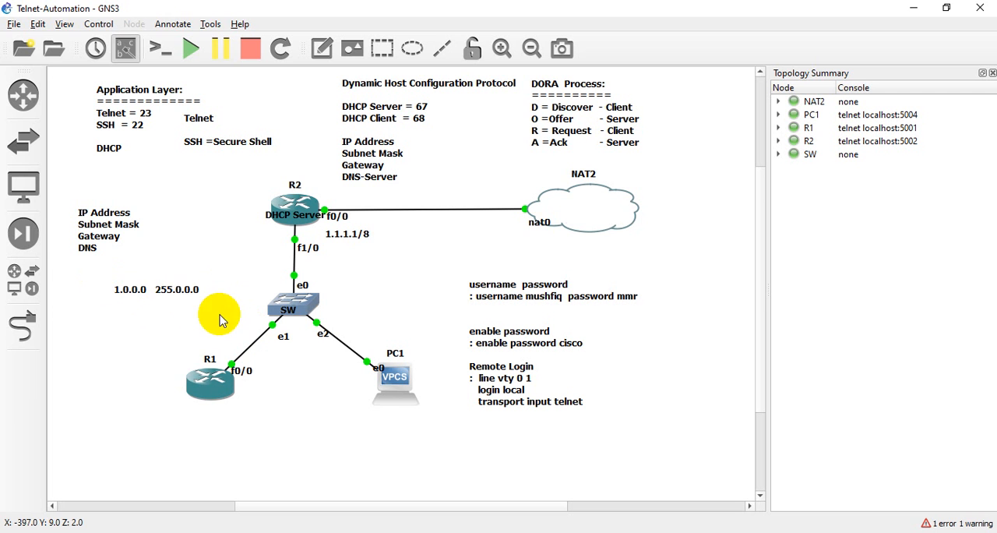
left_click_drag(84, 268, 234, 315)
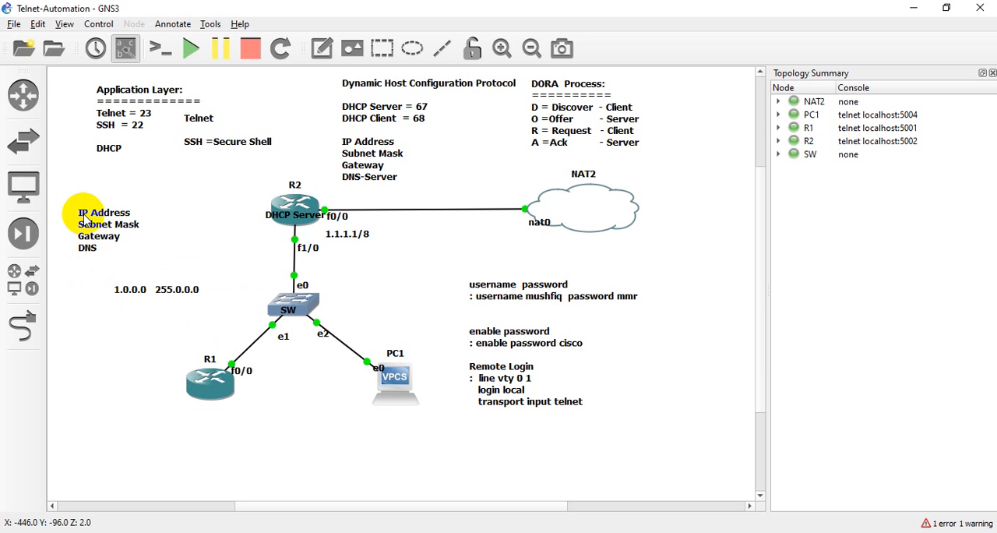
left_click_drag(102, 274, 214, 314)
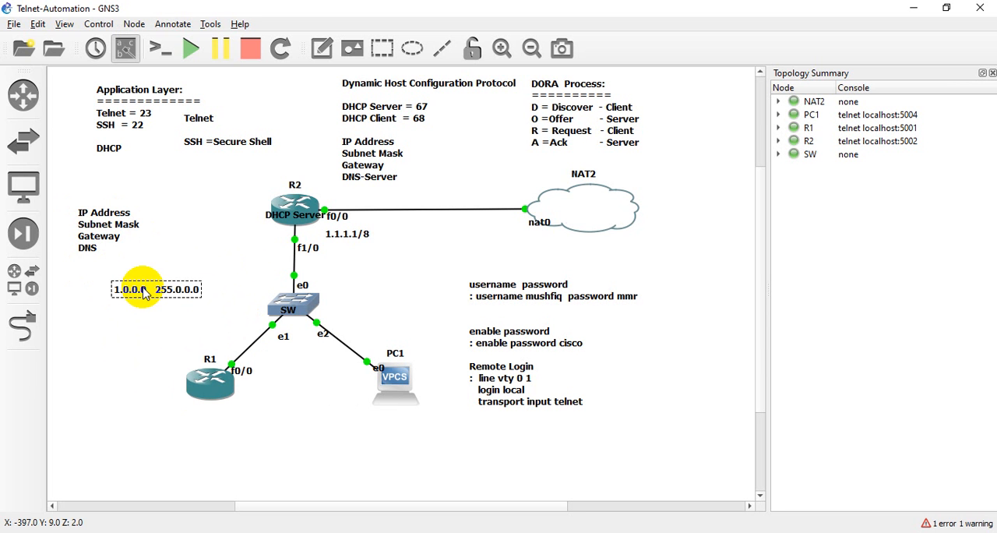
- Add the line "GW = Default-router 1.1.1.1" to the "1.0.0.0 255.0.0.0" note beside the SW switch
double_click(199, 295)
left_click(199, 296)
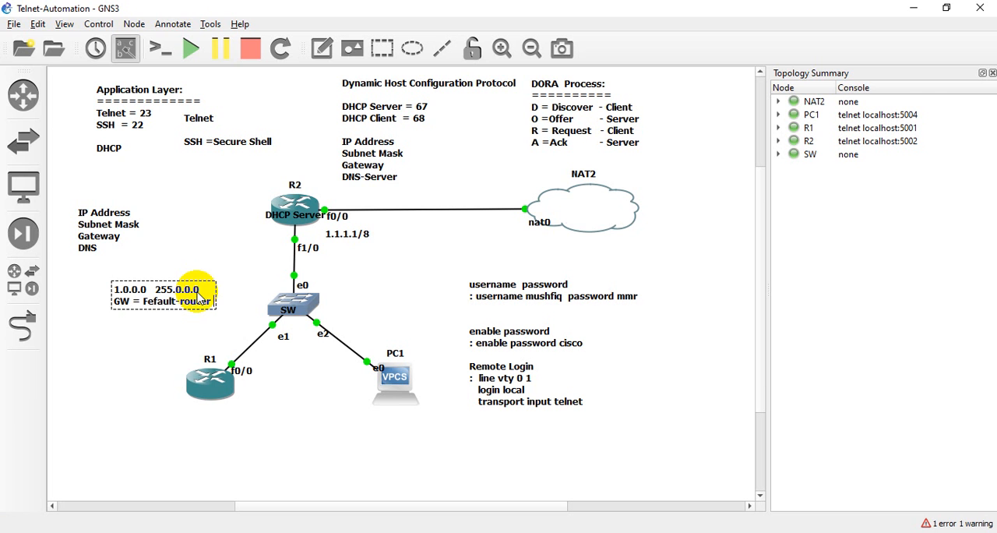
double_click(155, 305)
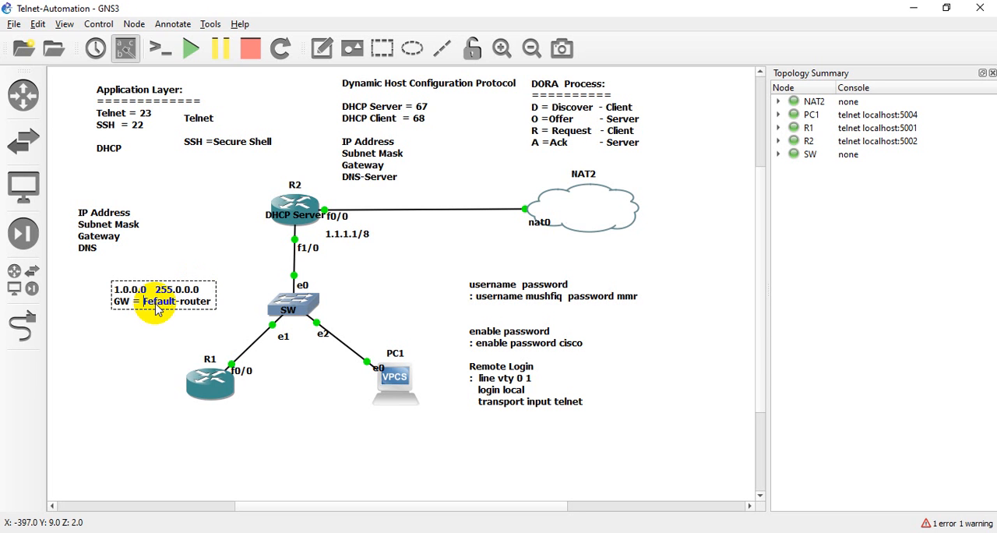
type("Default")
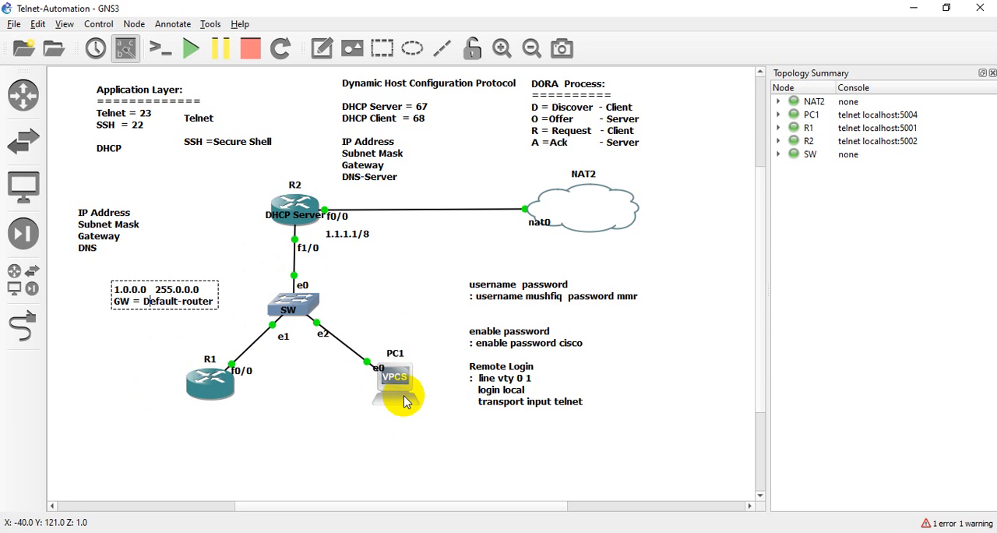
mouse_move(404, 401)
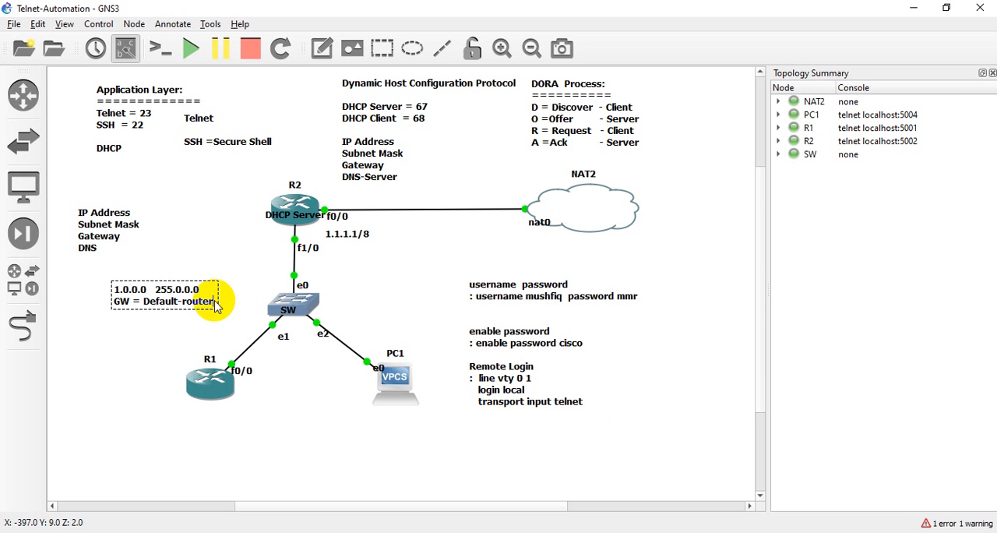
type(".1.1.1")
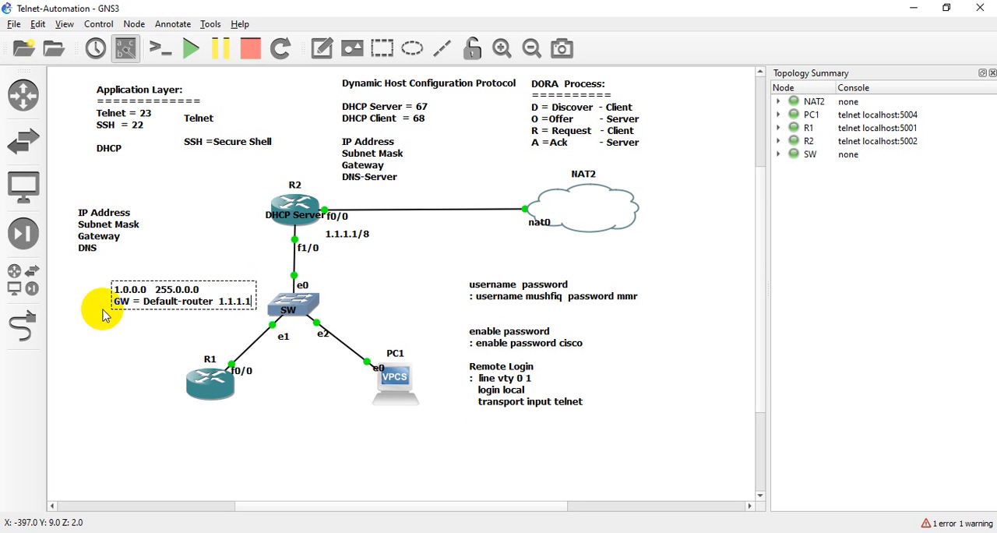
left_click_drag(220, 306, 248, 308)
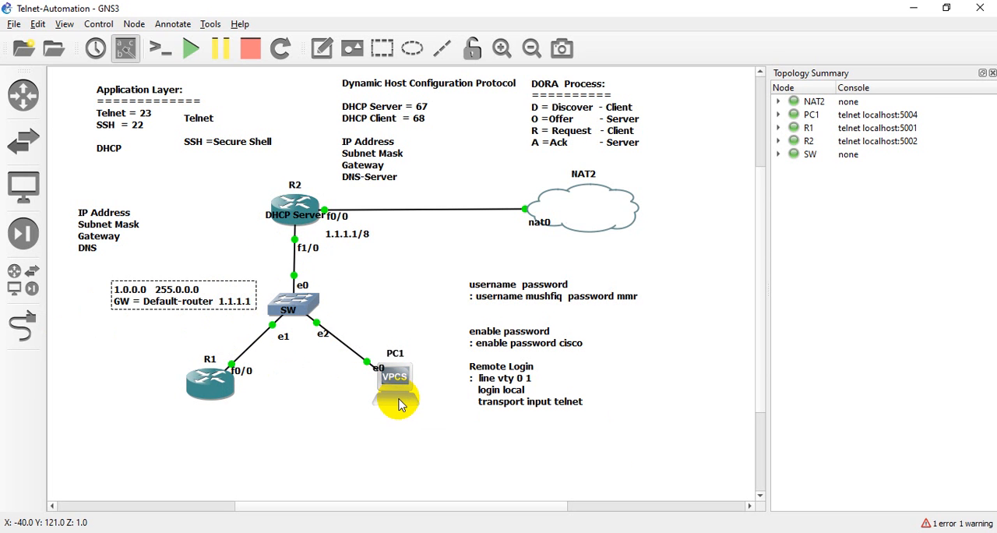
- Add the line "DNS = dns server 8.8.8.8" to the note and move the note farther away from the SW switch
key("Return")
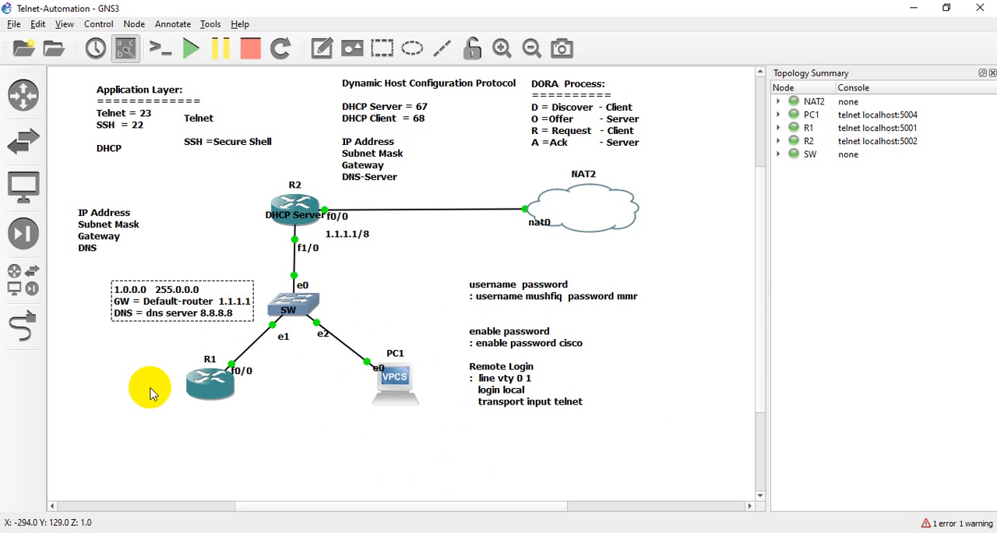
left_click_drag(155, 312, 110, 306)
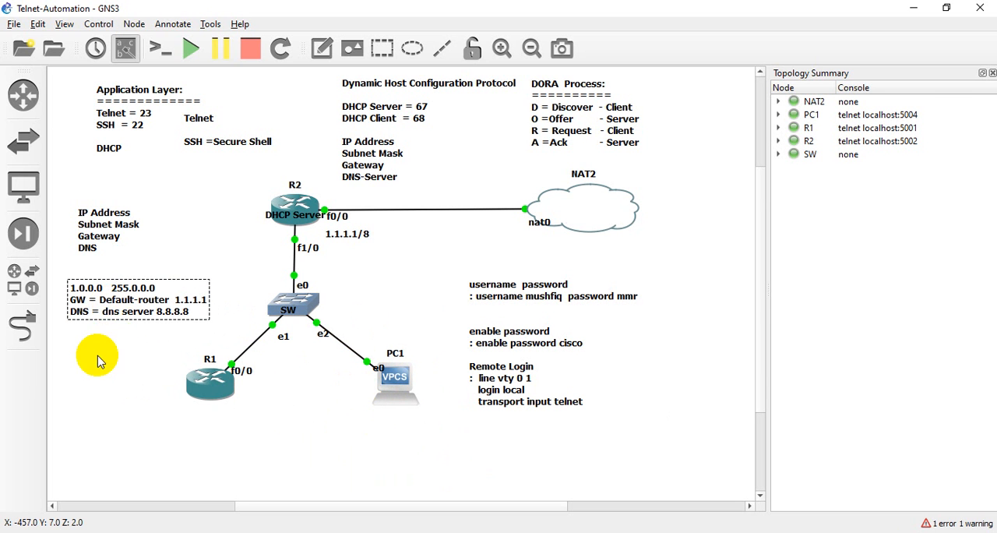
left_click(96, 352)
- Switch to R2's Solar-PuTTY console, dismiss the meeting time pop-up and begin the command "ip dhcp pool"
left_click(703, 523)
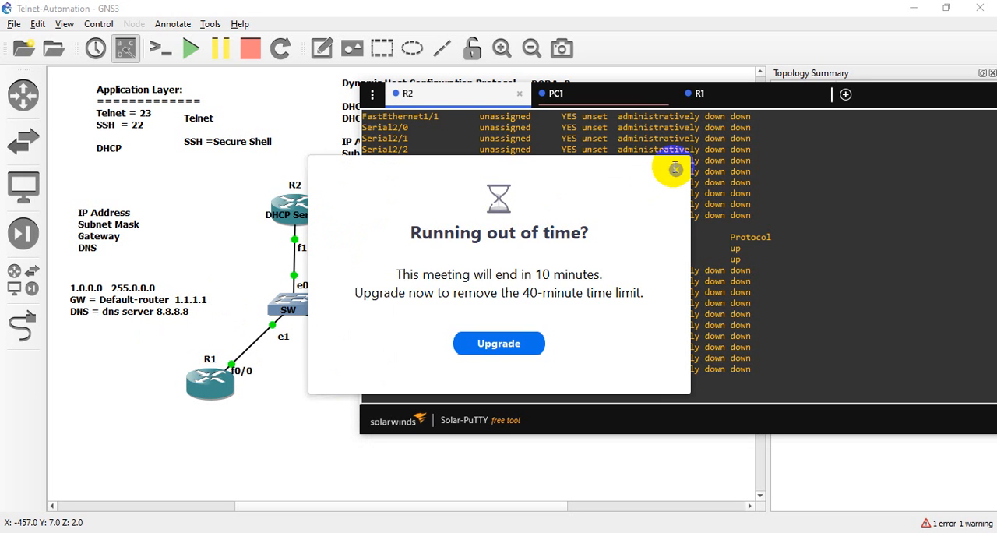
left_click(674, 167)
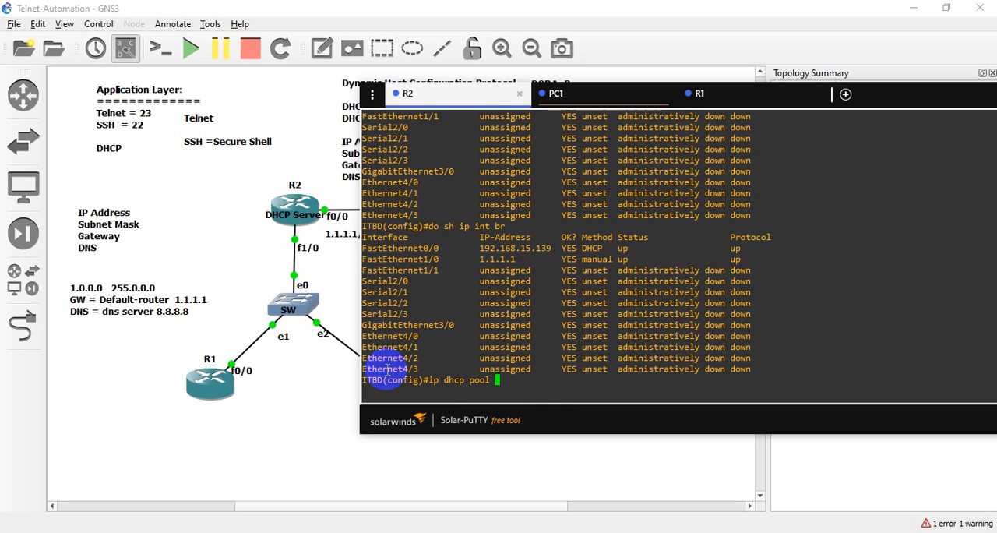
- Review the network, gateway and DNS lines of the note on the GNS3 topology and return to R2's Solar-PuTTY console
left_click(183, 248)
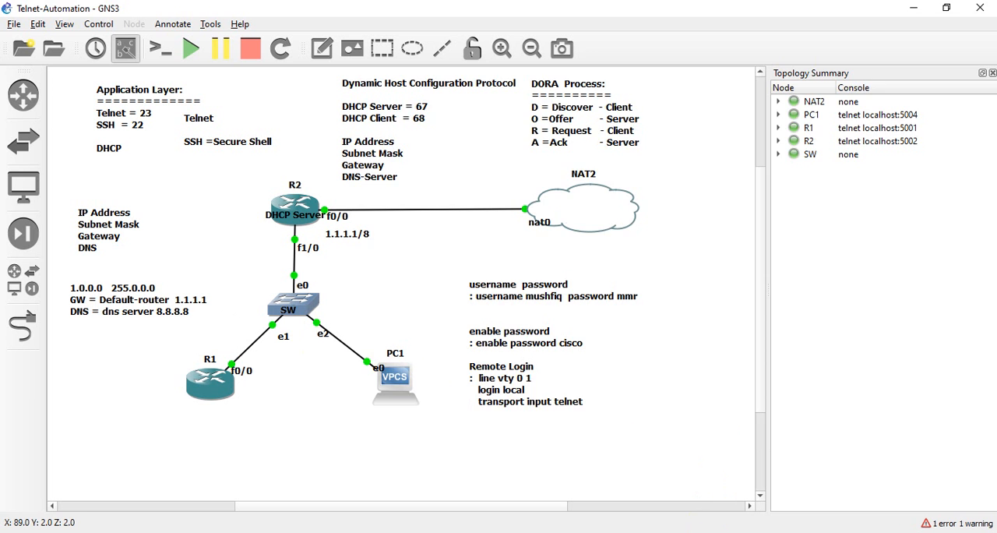
left_click(701, 532)
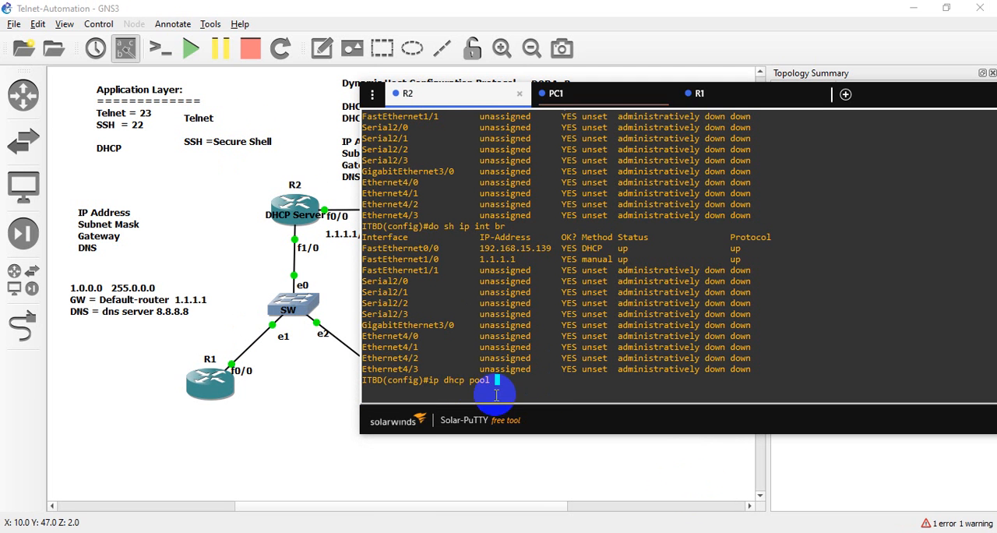
left_click(61, 264)
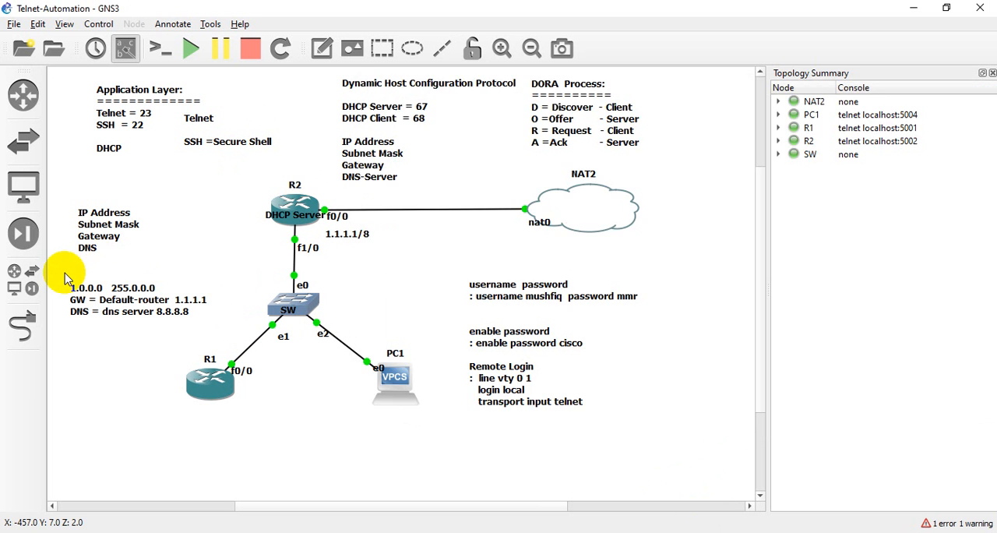
left_click(158, 317)
mouse_move(57, 271)
left_mouse_down()
mouse_move(160, 343)
mouse_move(210, 328)
left_mouse_up()
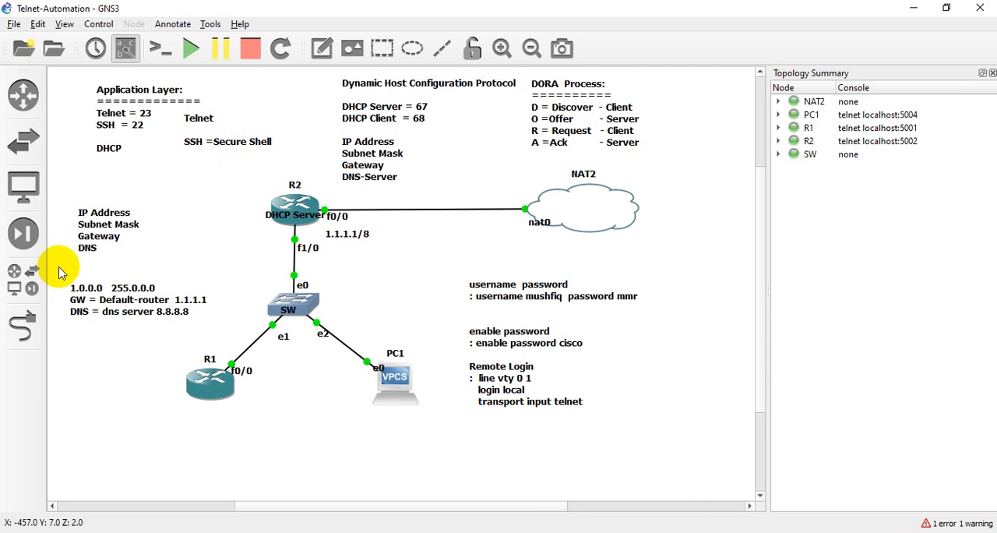
left_click_drag(58, 267, 213, 333)
left_click_drag(61, 276, 216, 341)
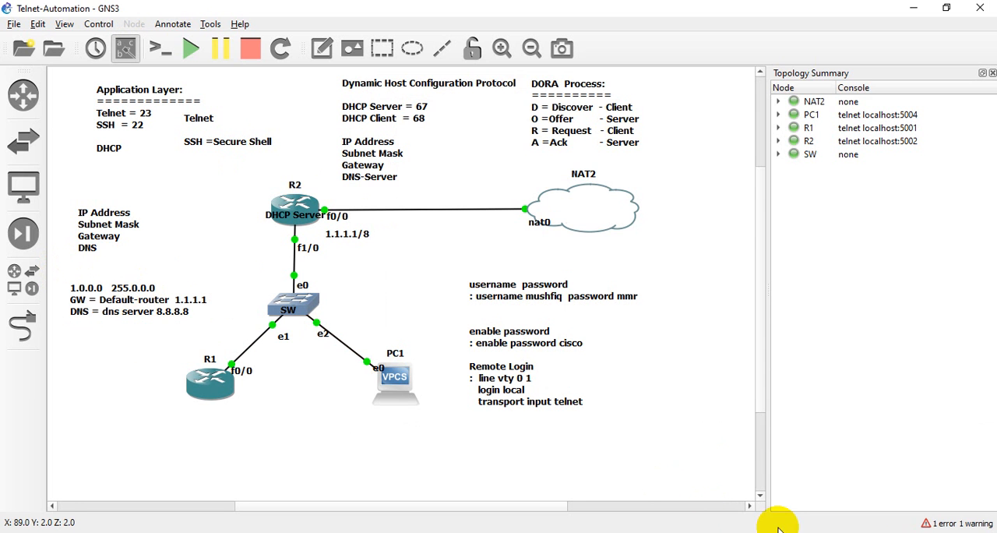
left_click(695, 528)
left_click(544, 398)
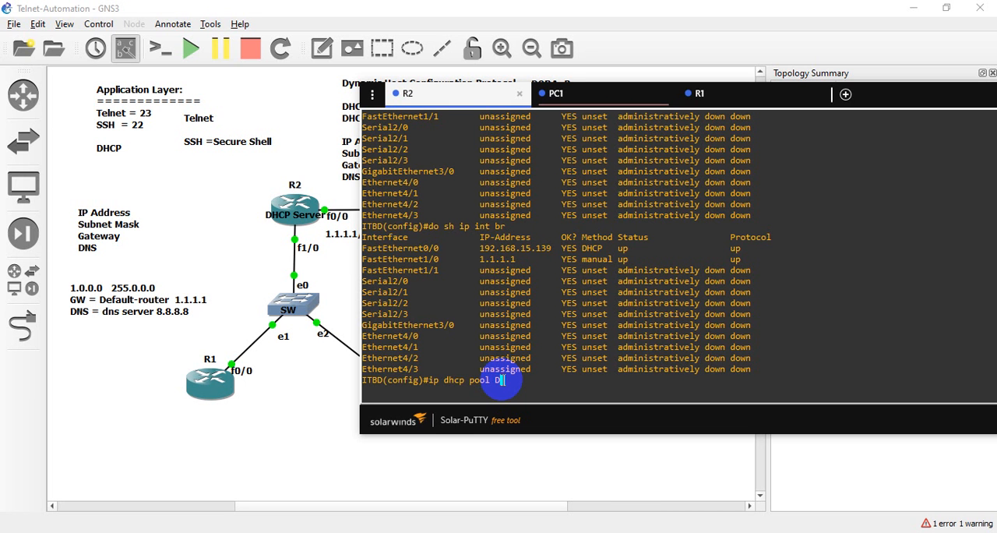
type("DHCP-Pool")
left_click_drag(547, 379, 499, 384)
left_click(558, 379)
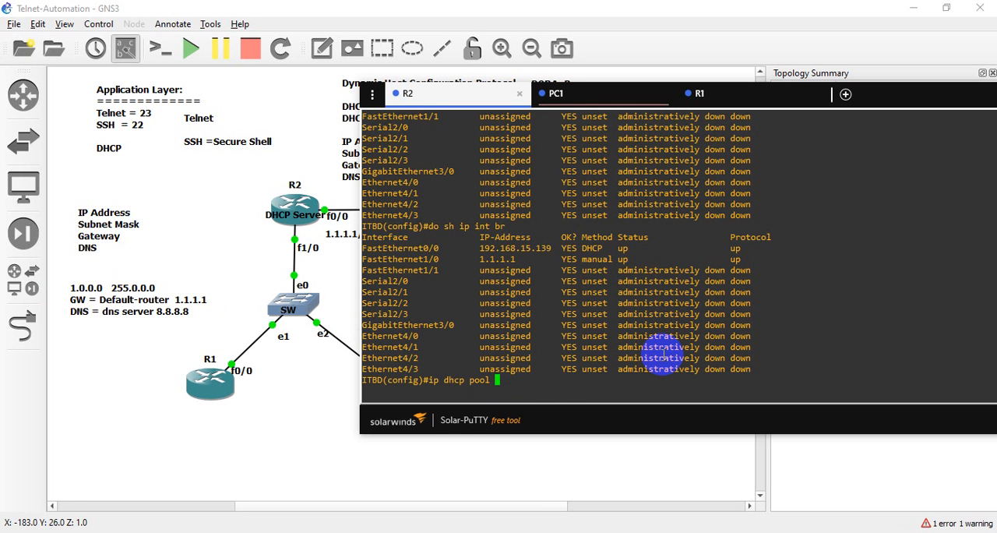
- Complete the command as "ip dhcp pool 1-Network" on R2 and run it to create the pool
type("1-Network")
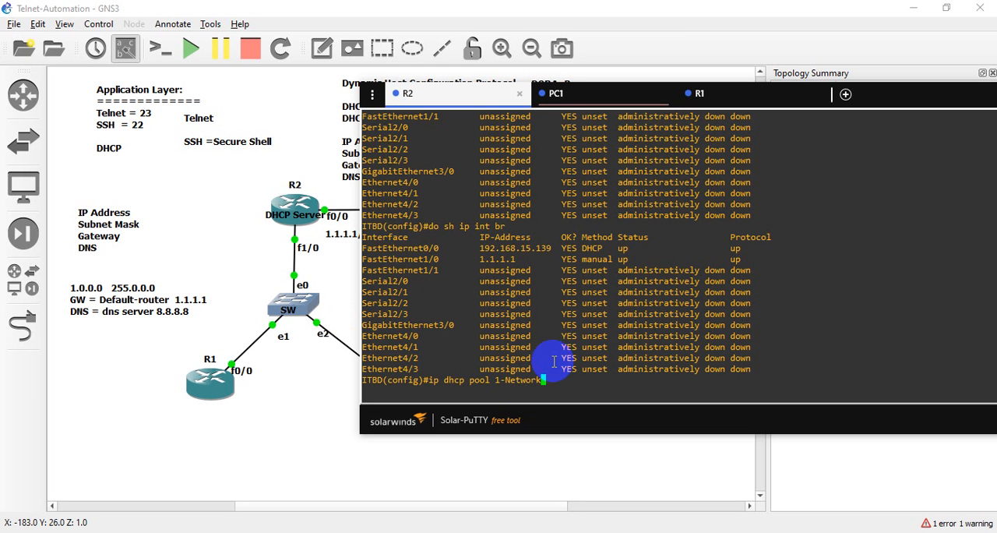
left_click_drag(489, 382, 542, 380)
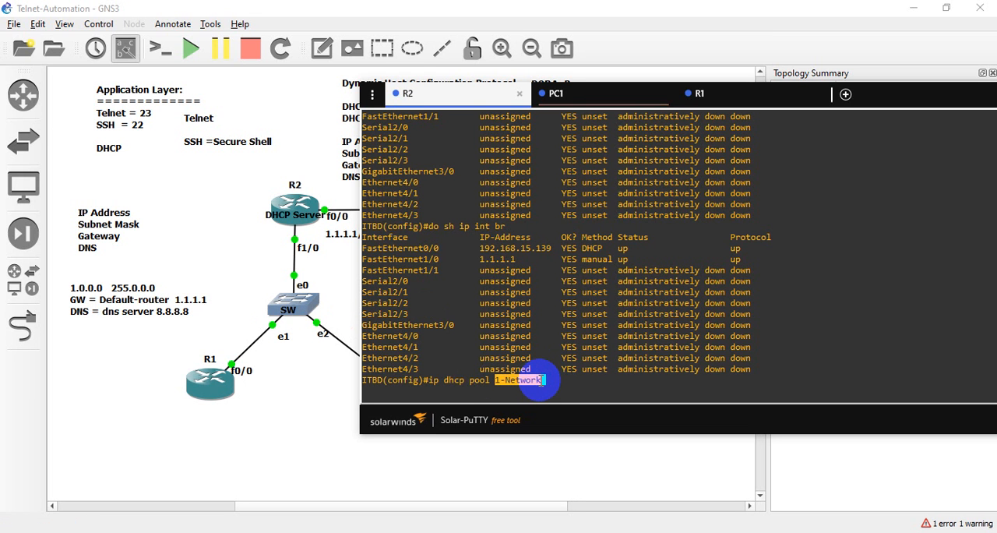
left_click(541, 380)
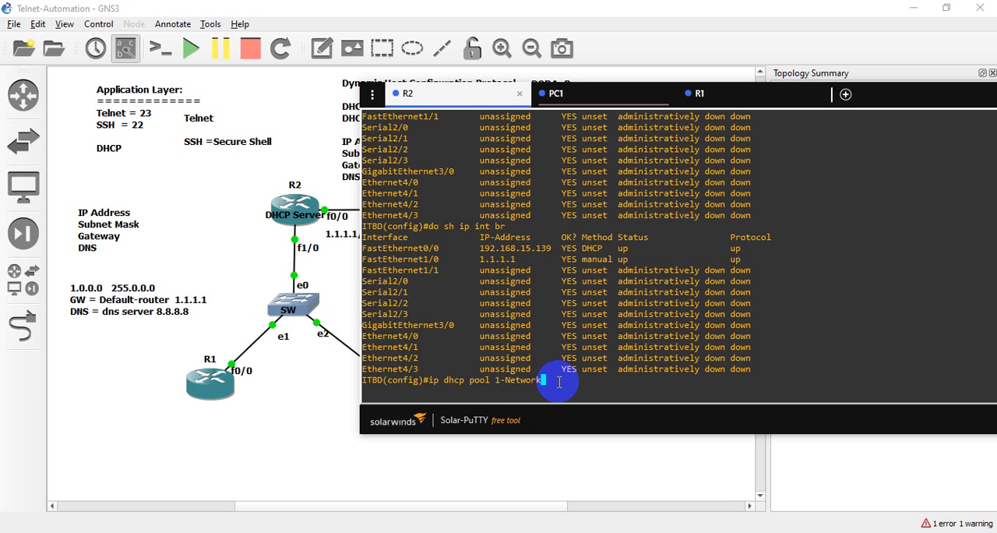
key("Return")
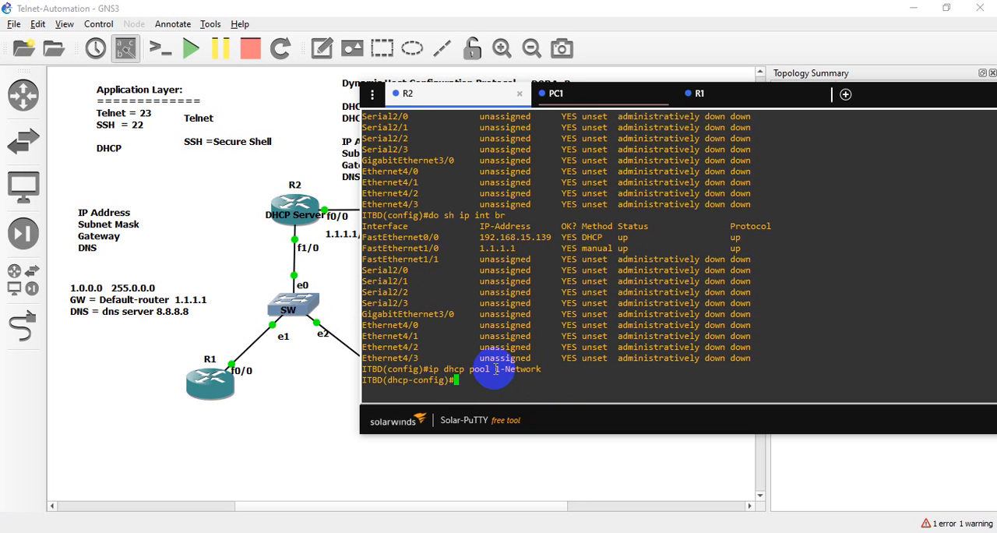
- Assign the network 1.0.0.0 with mask 255.0.0.0 to the 1-Network DHCP pool
left_click_drag(496, 369, 537, 370)
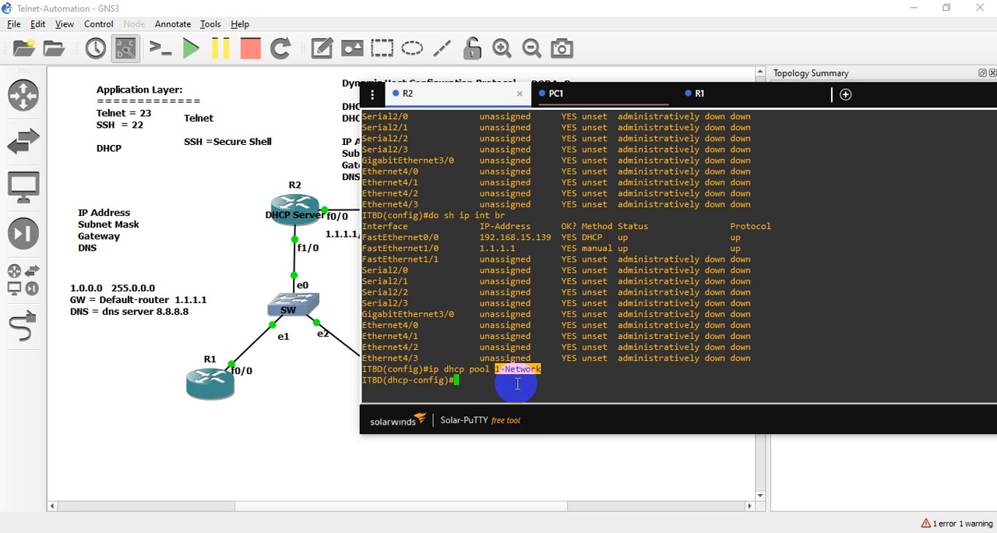
left_click(499, 369)
left_click_drag(391, 377, 449, 378)
left_click(462, 379)
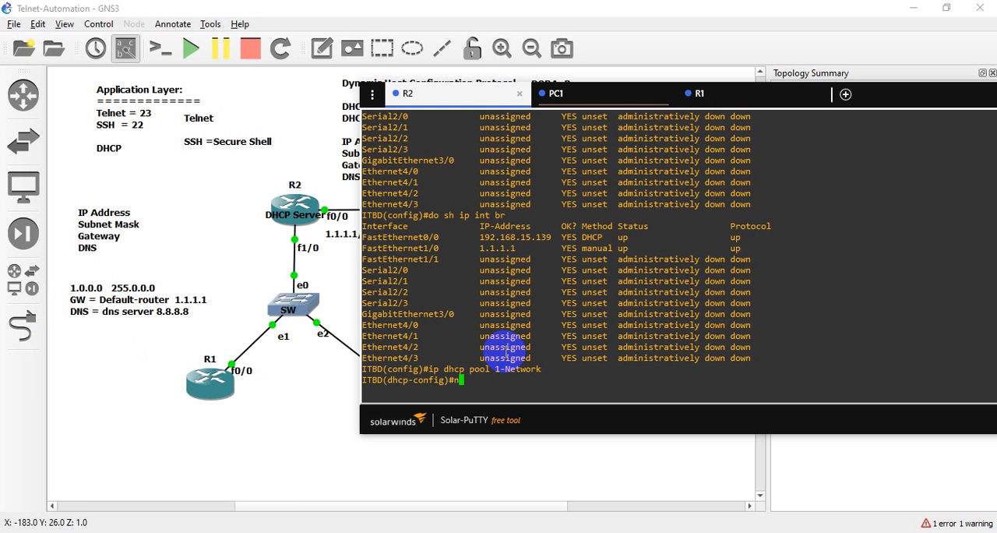
type("network 1.0.0.0 255.0.0.0")
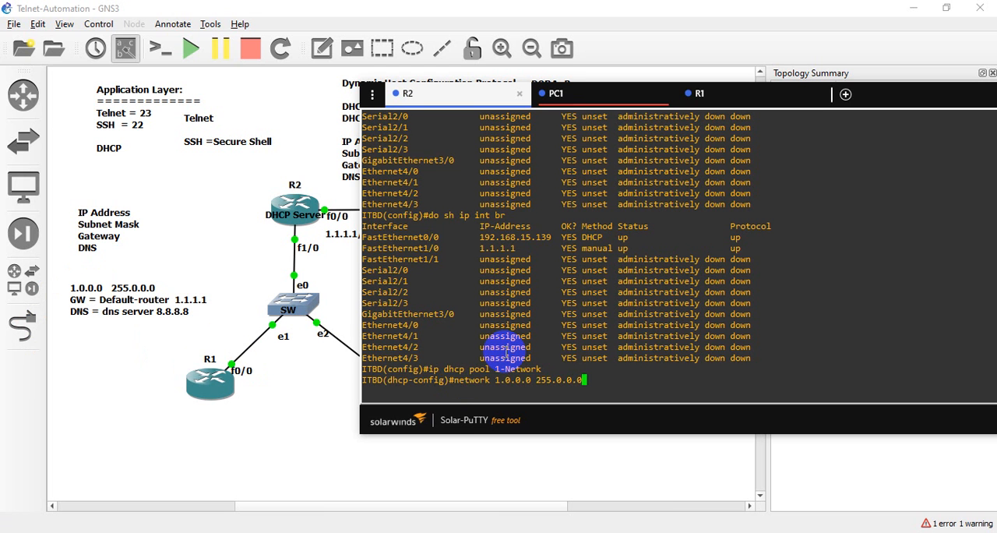
key("Return")
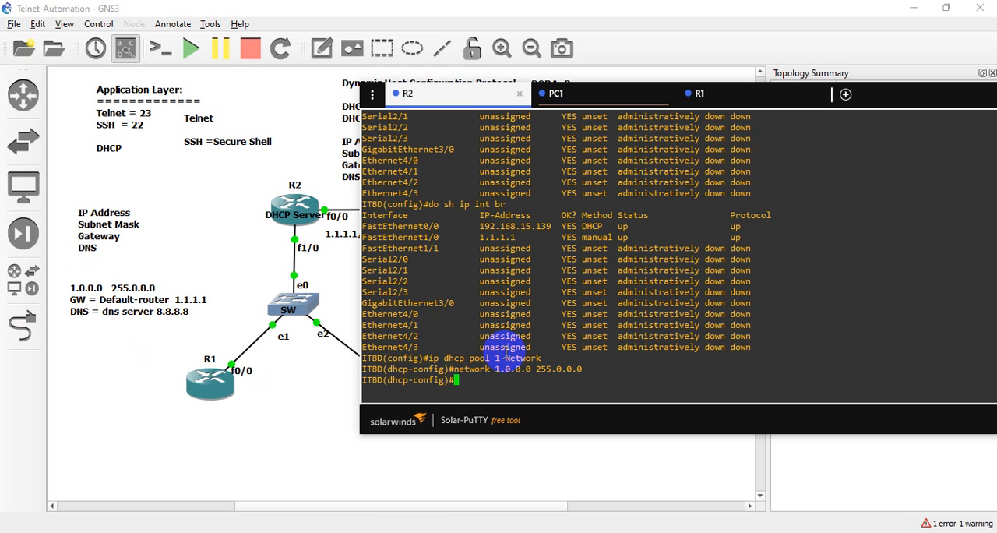
- Set the pool's gateway with "default-router 1.1.1.1"
type("def")
key("Tab")
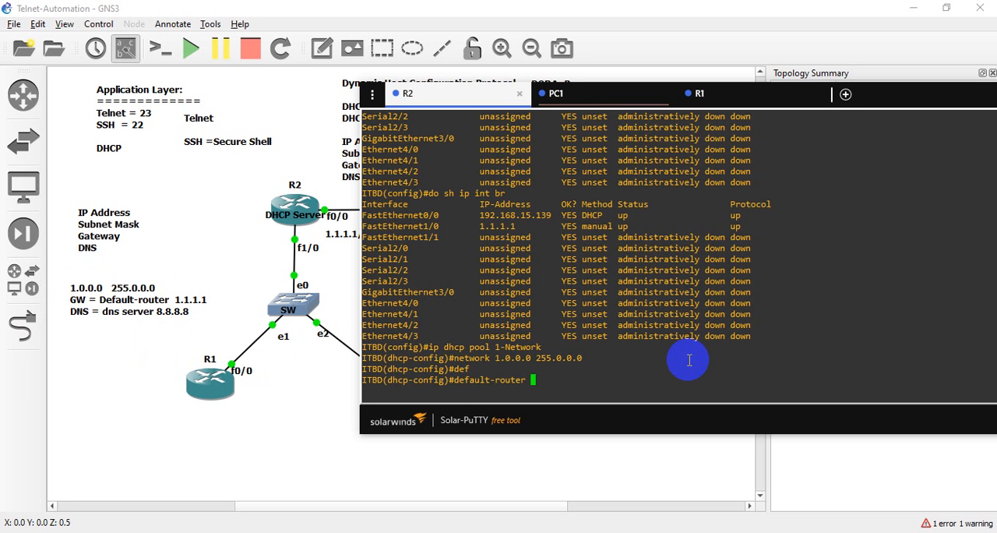
type("1.1.1.1")
key("Return")
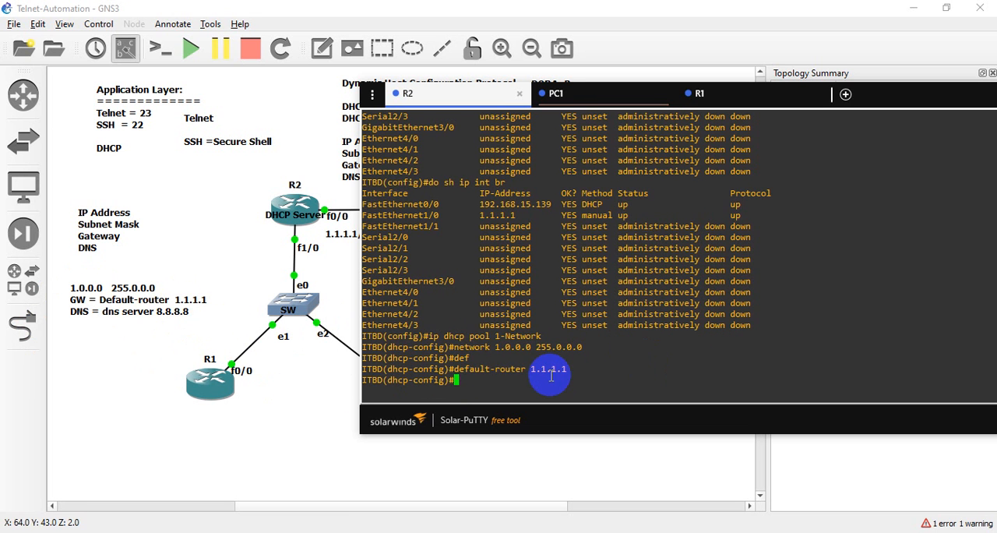
- Set the pool's DNS server with "dns-server 8.8.8.8"
type("dn")
key("Tab")
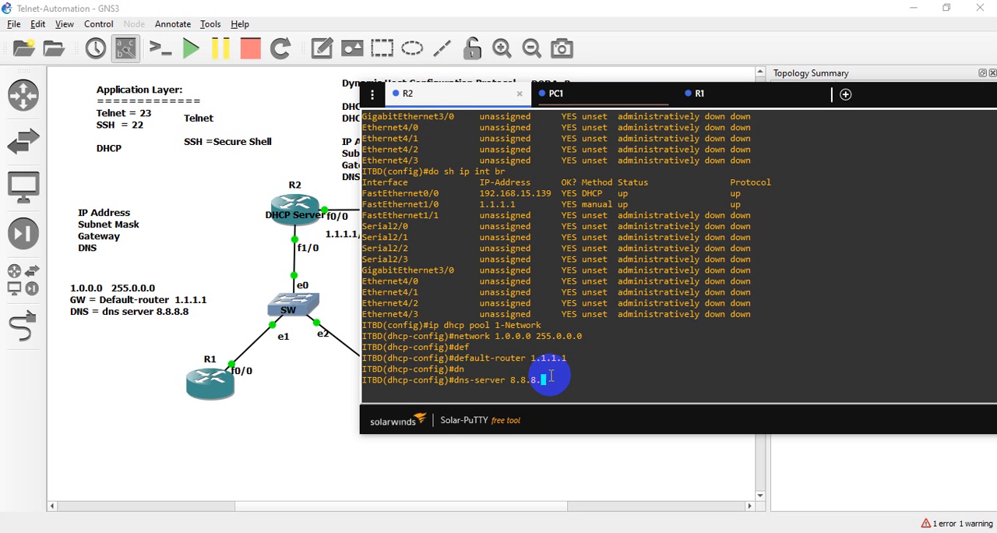
type("8.8.8.8")
key("Return")
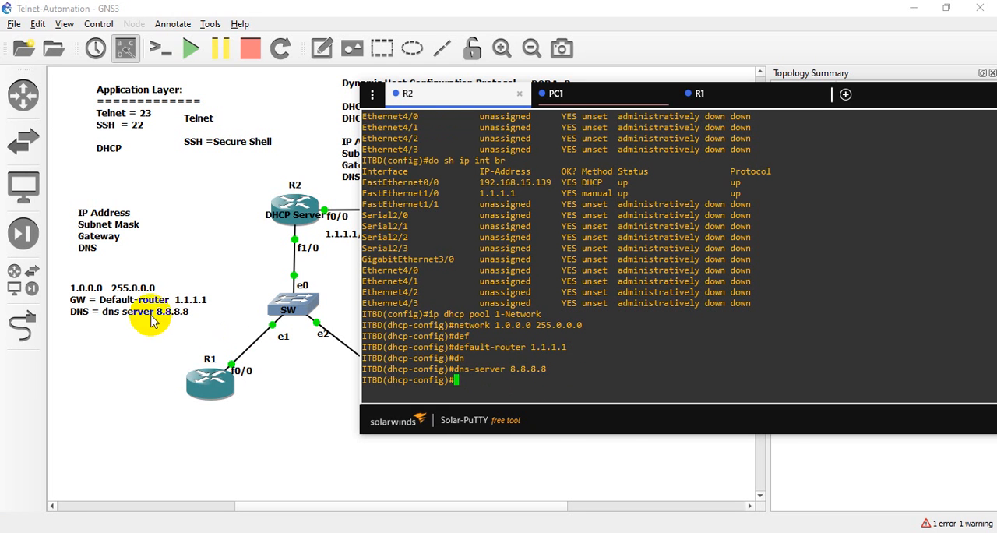
- Correct the DNS line of the topology note from "dns server" to the hyphenated command name "dns-server"
double_click(127, 319)
left_click(127, 319)
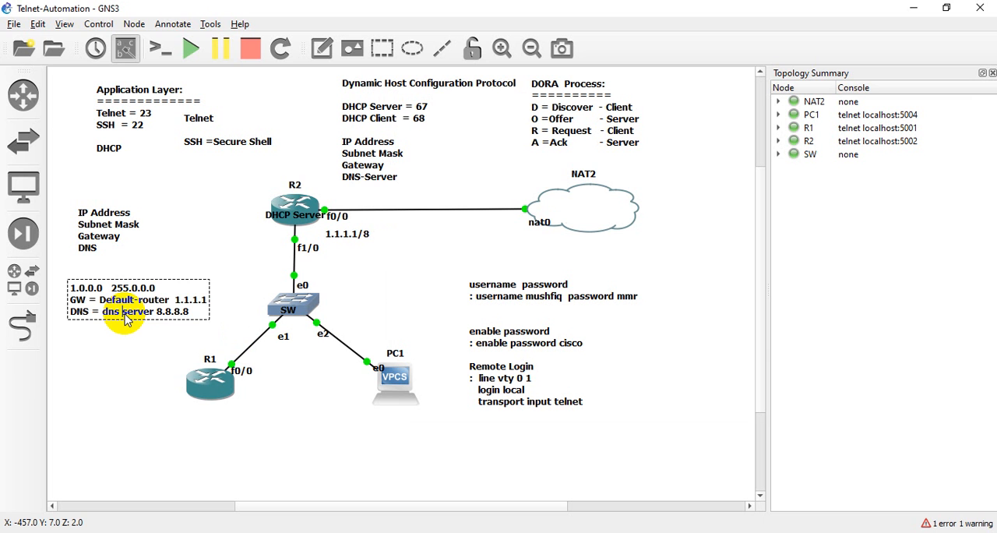
key("BackSpace")
type("-")
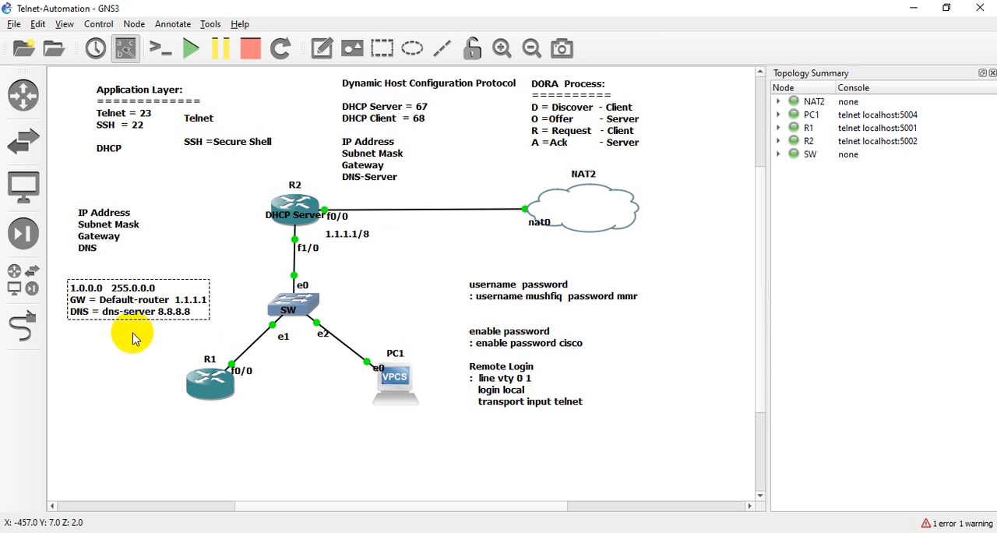
left_click(288, 316)
- Return to R2's Solar-PuTTY console and save the configuration with "do wr", confirming the NVRAM overwrite
left_click(694, 530)
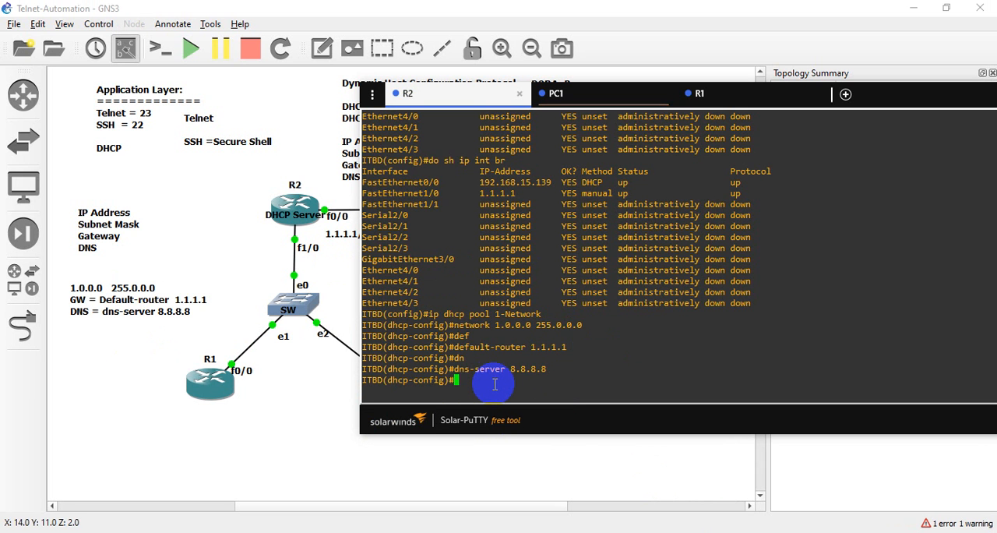
type("do wr")
key("Return")
key("Return")
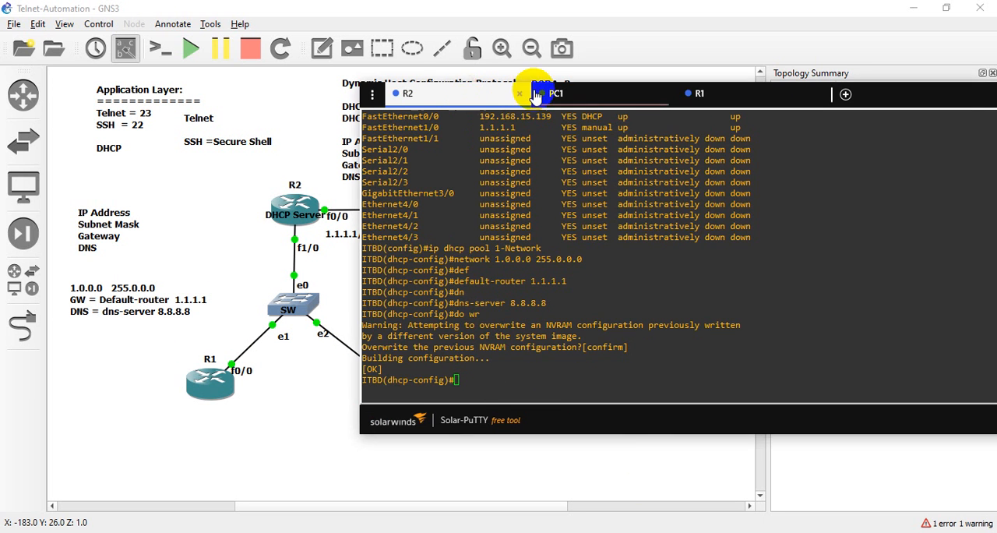
- Move the Solar-PuTTY window clear of the topology, open PC1's session and reconnect it
left_click_drag(465, 97, 604, 75)
left_click(723, 76)
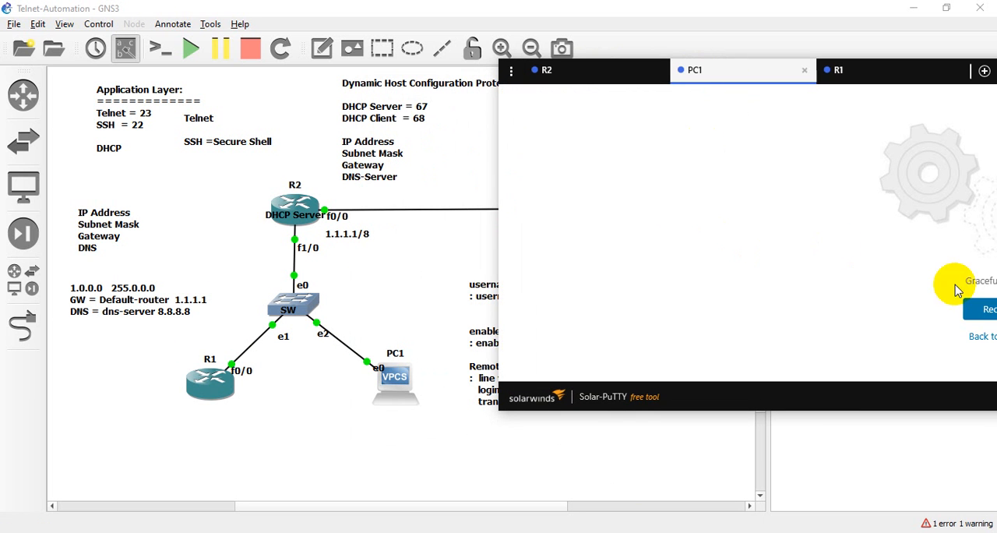
left_click(980, 311)
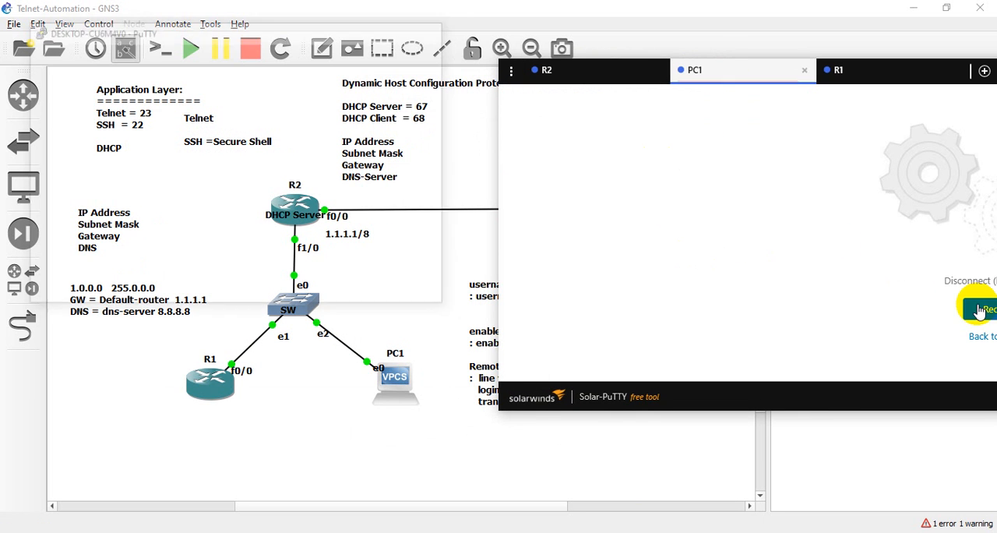
- Close PC1's console session and delete the PC1 node from the GNS3 topology, confirming the deletion
left_click(804, 71)
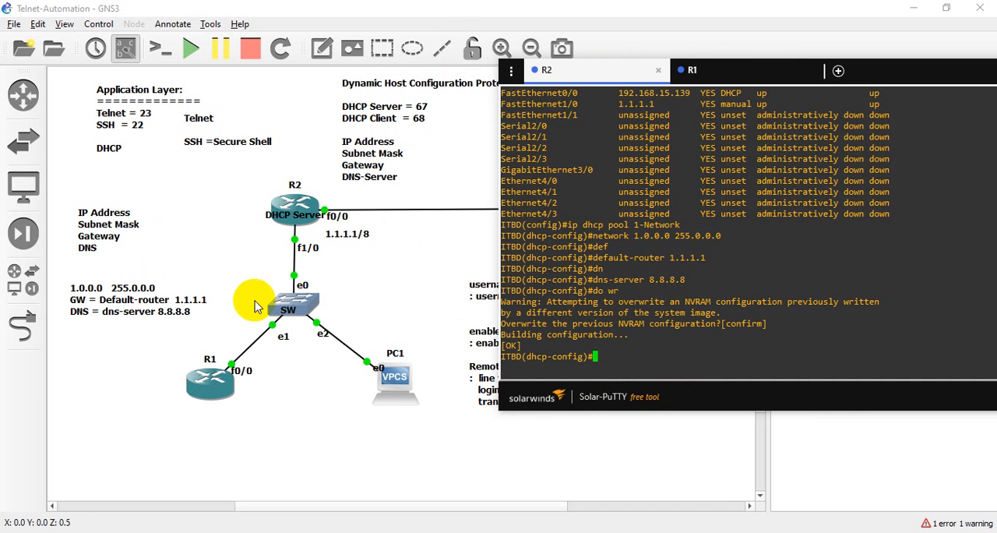
left_click(122, 366)
right_click(386, 386)
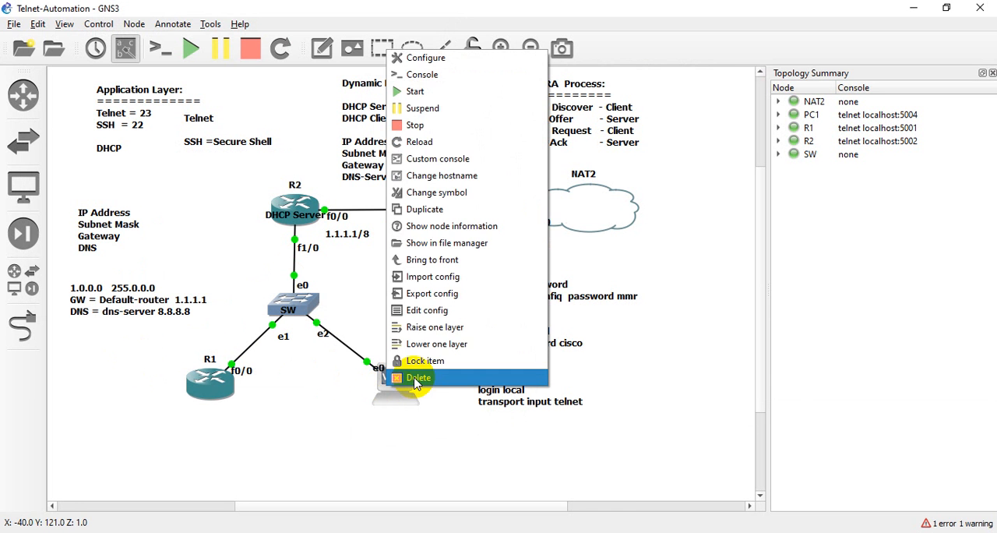
left_click(390, 379)
left_click(506, 291)
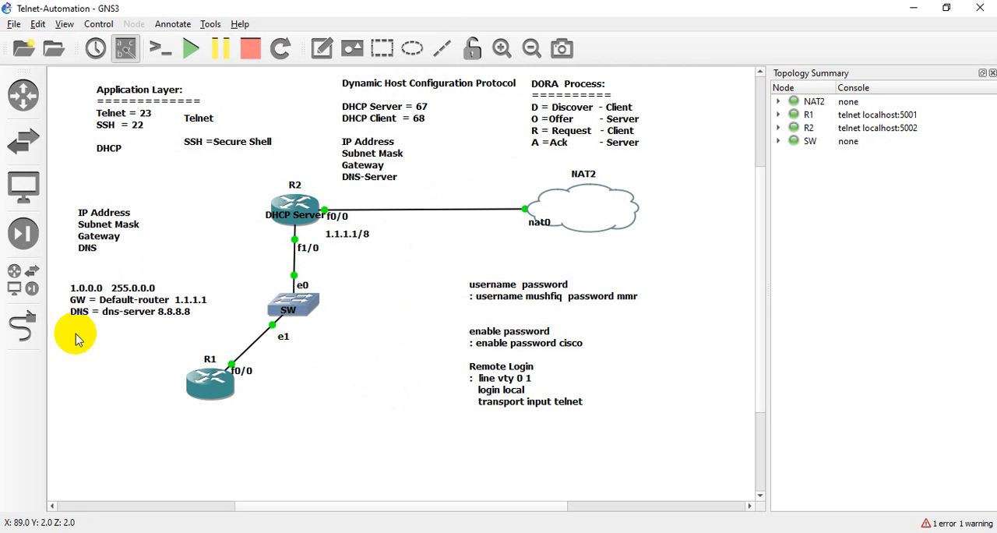
- Add a new VPCS node to the topology, below and to the right of the switch SW
left_click(31, 282)
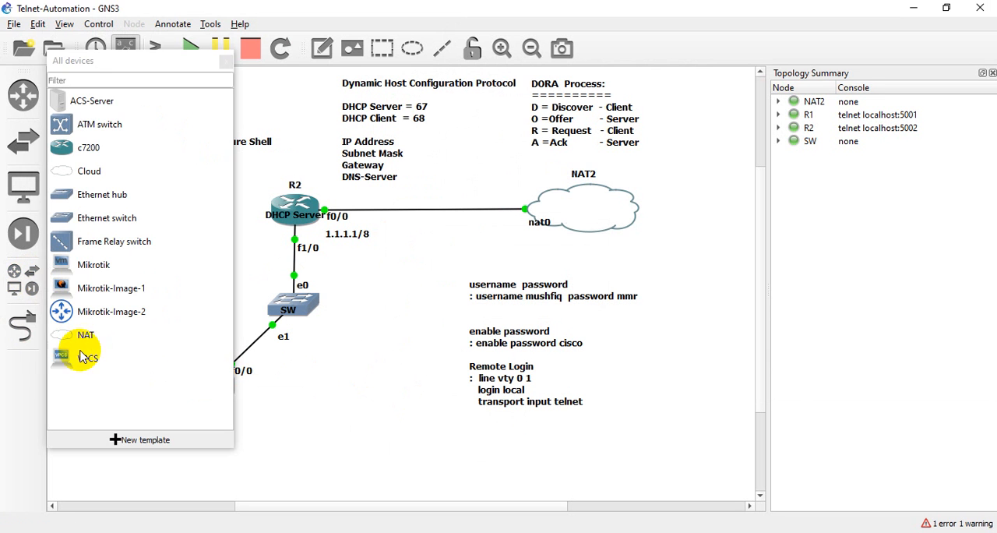
left_click_drag(78, 357, 366, 385)
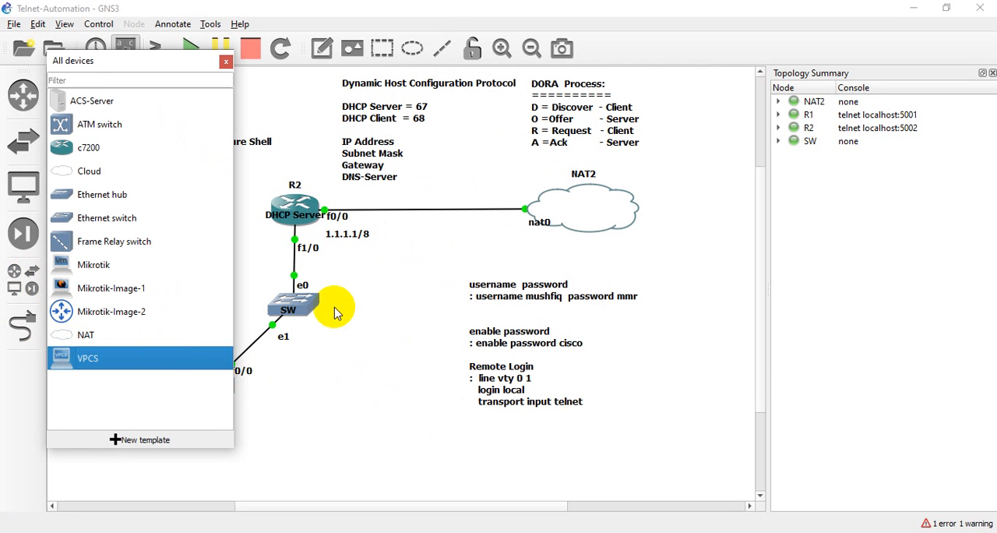
left_click(225, 61)
- Link the switch SW from its port e2 to Ethernet0 of the new PC1
left_click(21, 327)
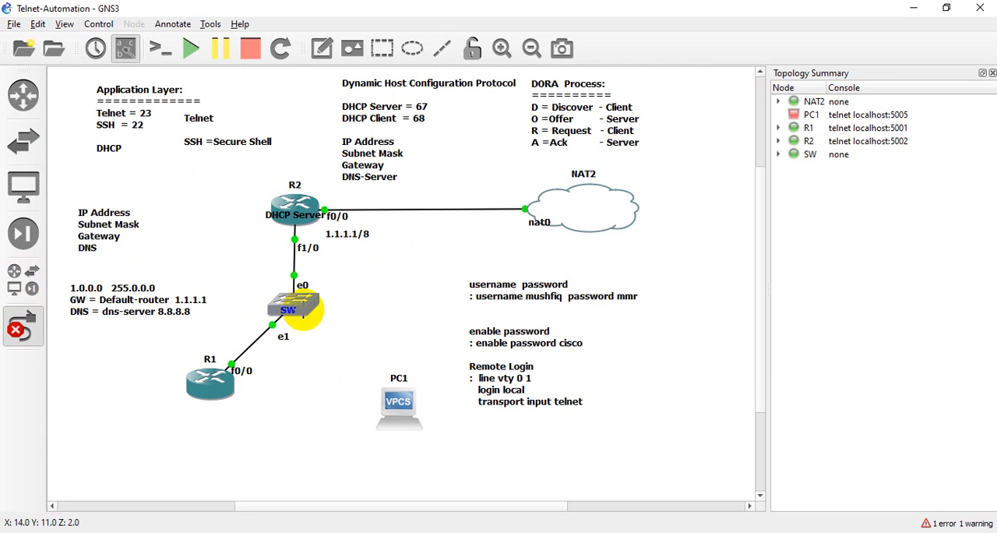
left_click(305, 311)
left_click(337, 355)
left_click(399, 405)
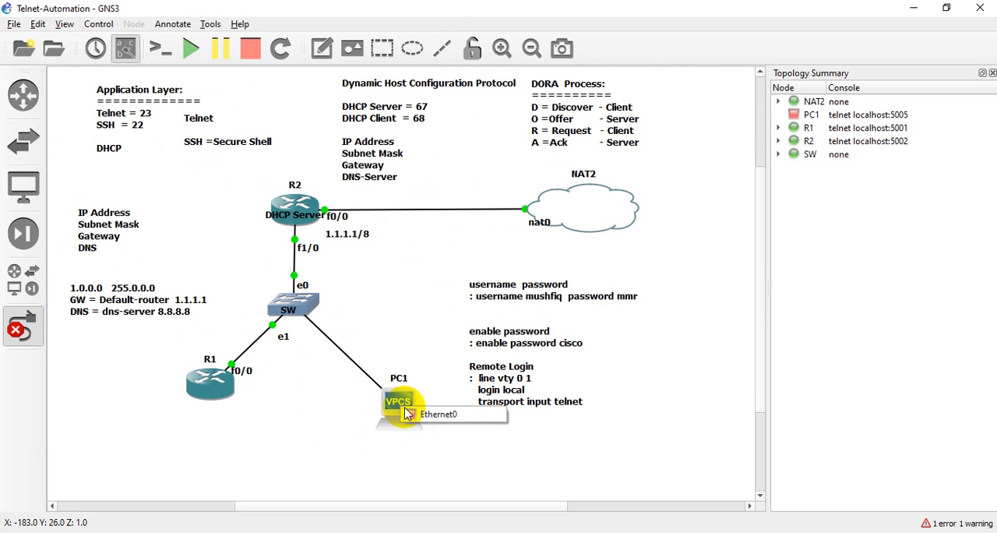
left_click(416, 408)
left_click(35, 331)
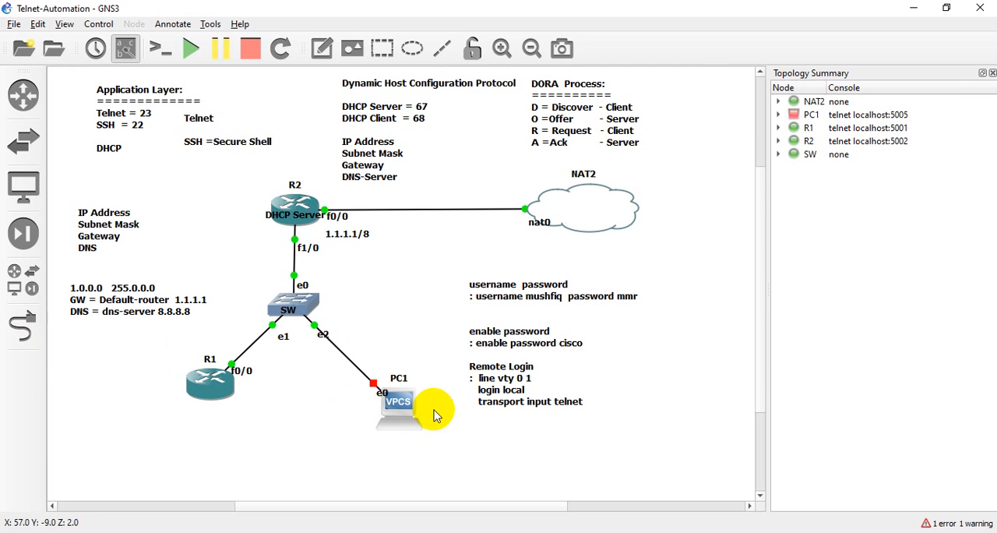
- Move PC1 closer to the switch, start it, and shift R1 slightly outward
left_click_drag(393, 408, 373, 394)
left_click(442, 430)
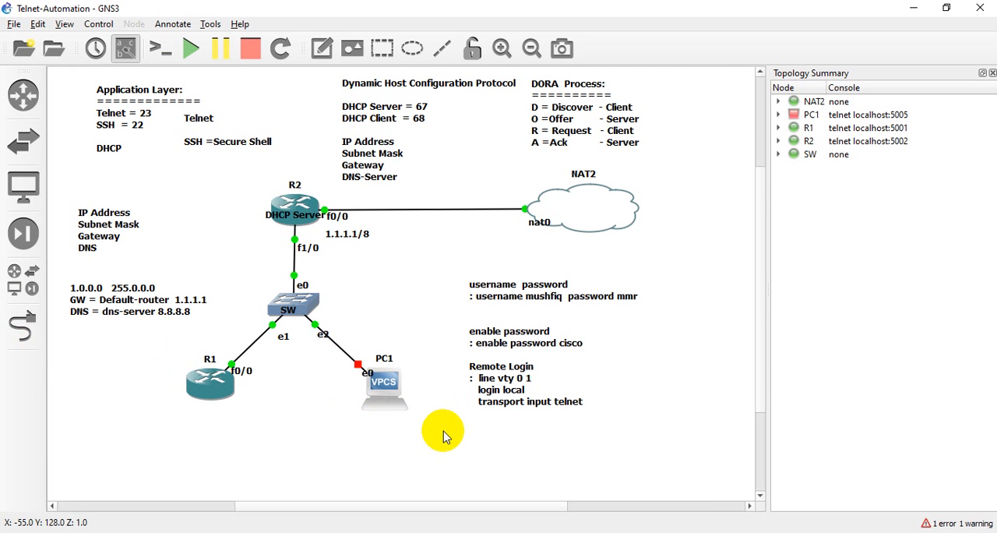
right_click(390, 384)
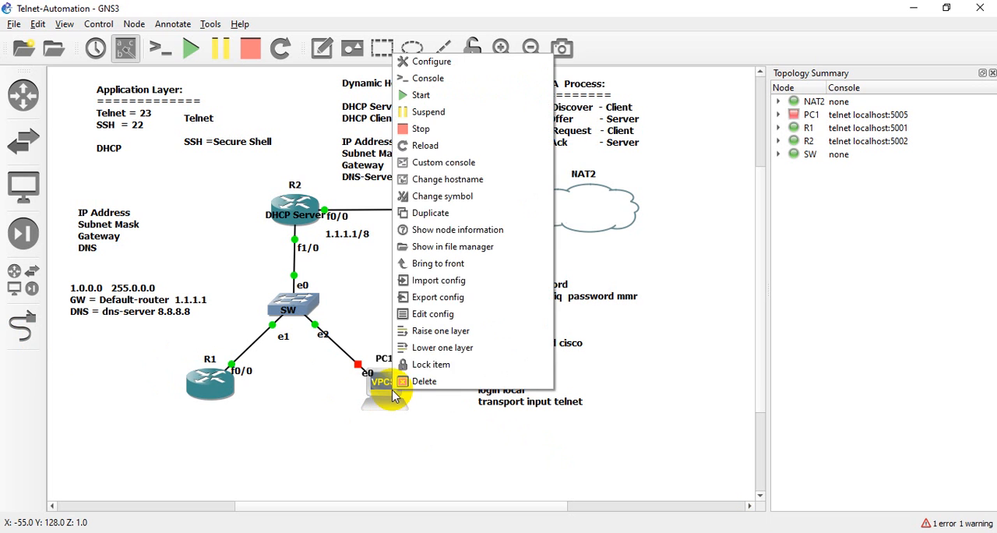
left_click(412, 97)
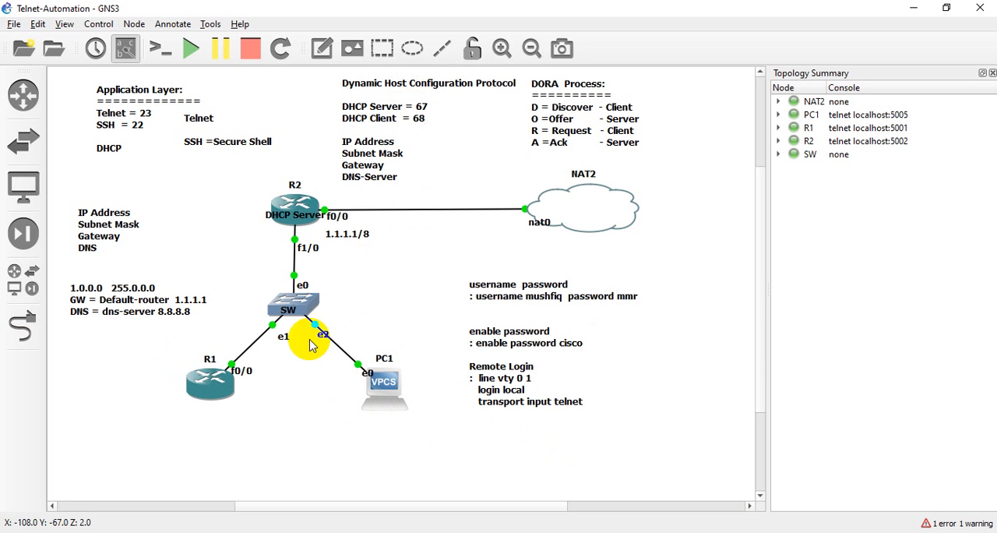
left_click_drag(211, 394, 202, 394)
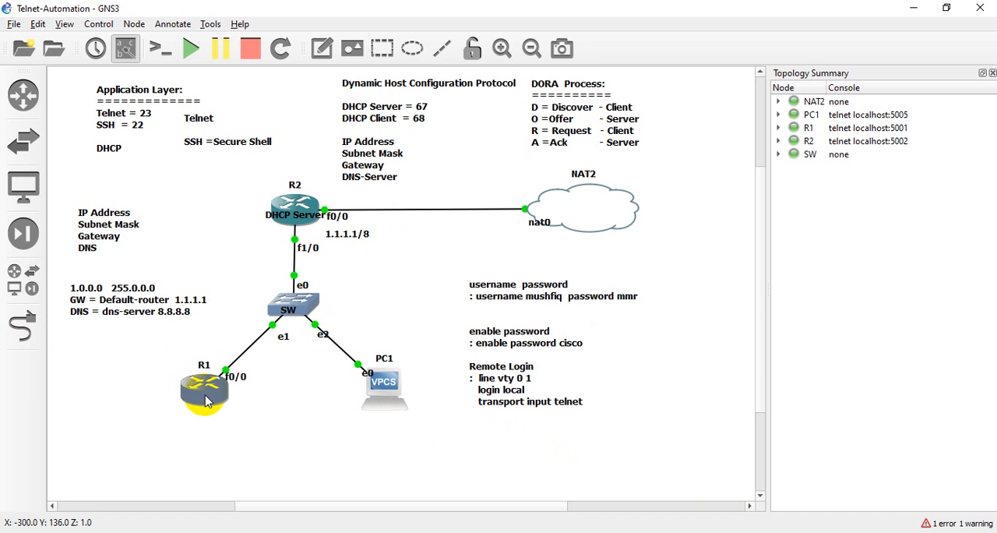
mouse_move(207, 398)
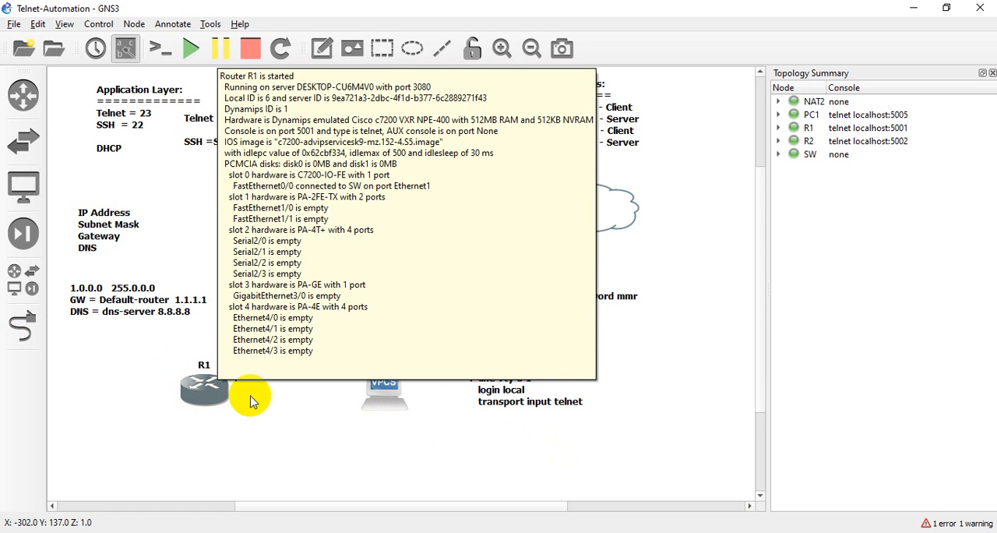
- Switch to R1's Solar-PuTTY console and check its interface addresses with "sh ip int br"
left_click(730, 530)
left_click(710, 75)
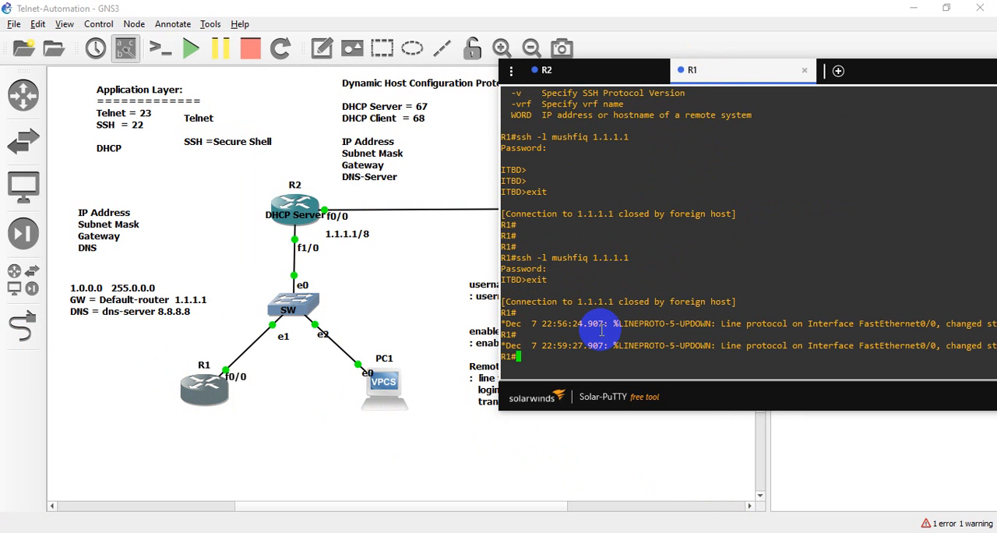
type("sh ip int br")
key("Return")
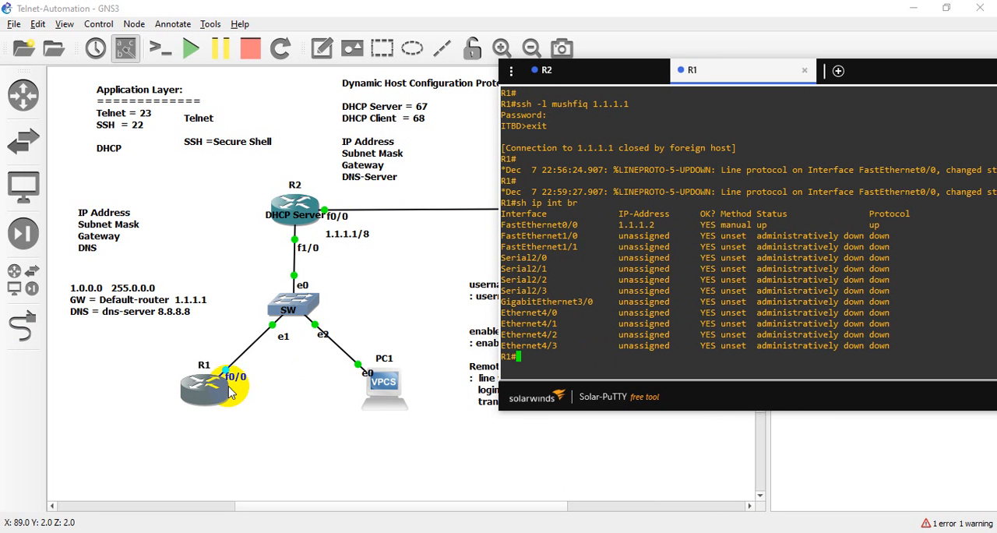
left_click_drag(615, 225, 682, 233)
left_click(644, 296)
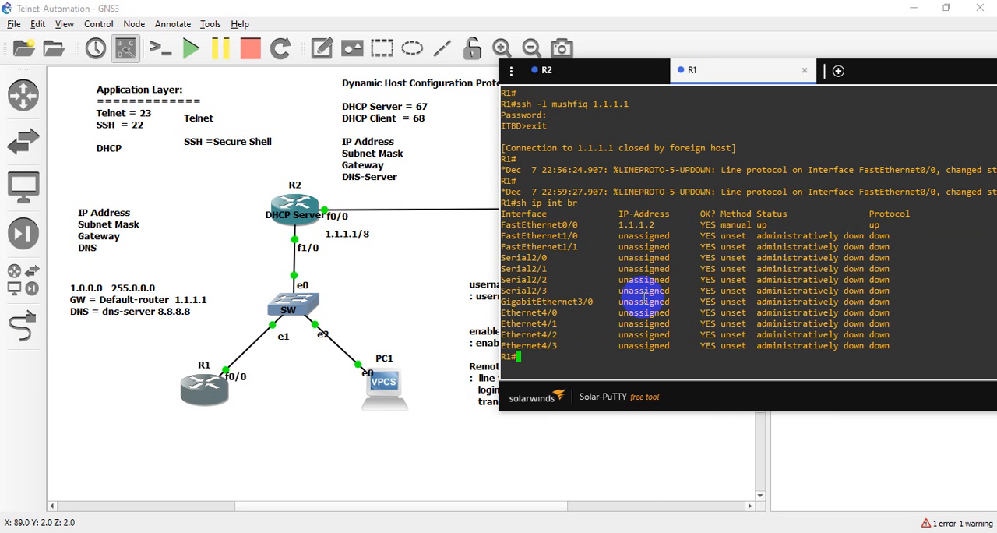
- Enter R1's global configuration and remove the IP address from interface f0/0 with "no ip add"
type("co")
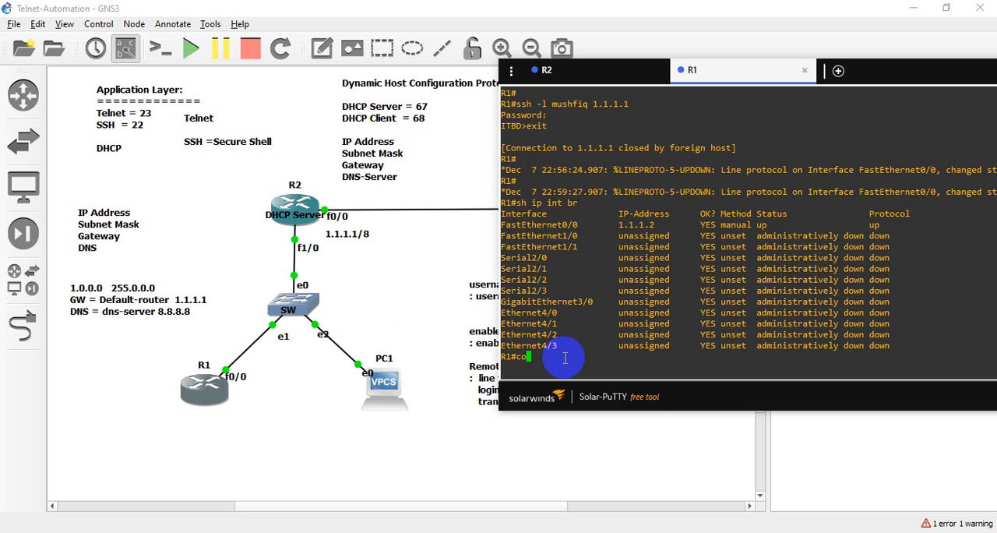
type("nf")
key("Return")
key("Return")
key("Return")
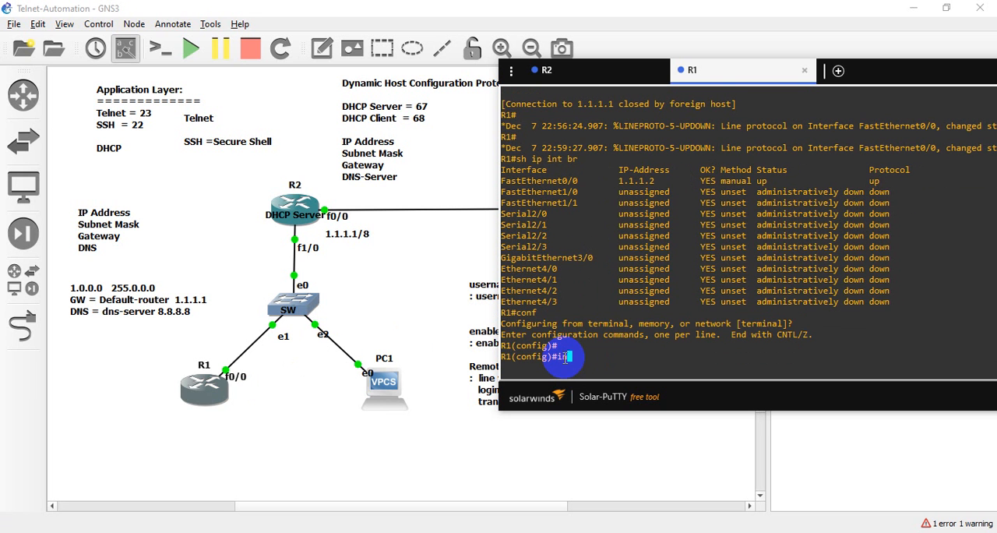
type("int f0/0")
key("Return")
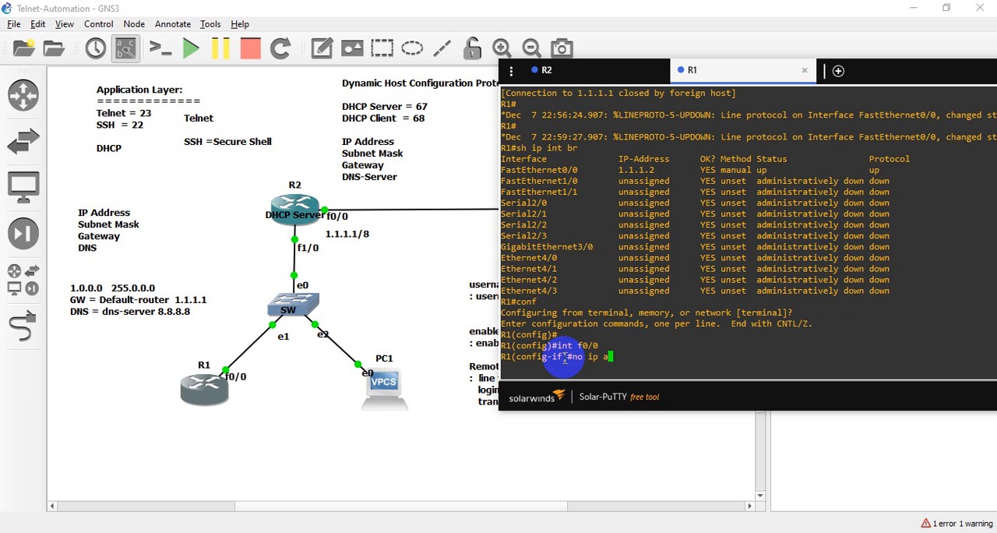
type("no ip add")
key("Return")
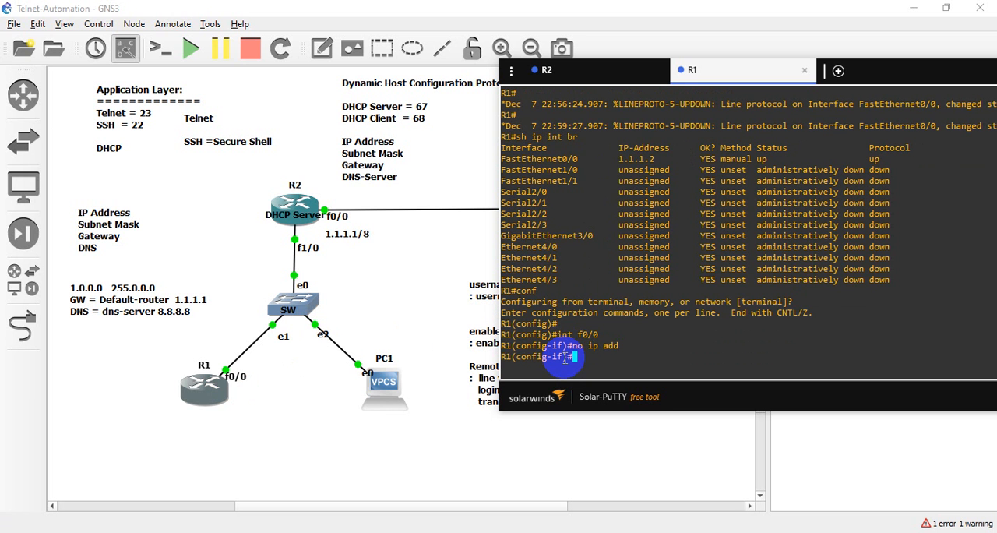
- Leave configuration mode on R1 and check FastEthernet0/0's address with "sh ip int br"
key("ctrl+z")
key("Return")
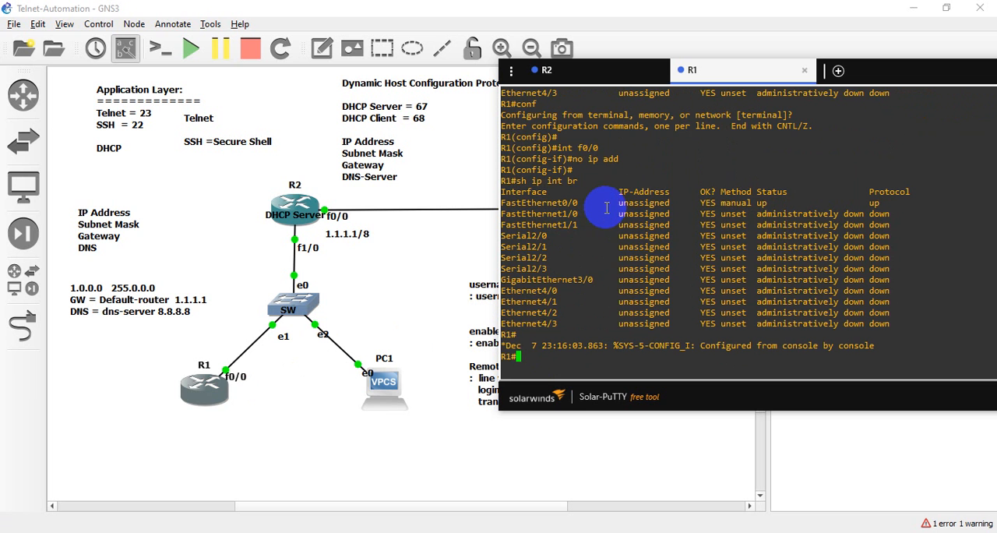
left_click_drag(604, 203, 674, 204)
left_click(675, 204)
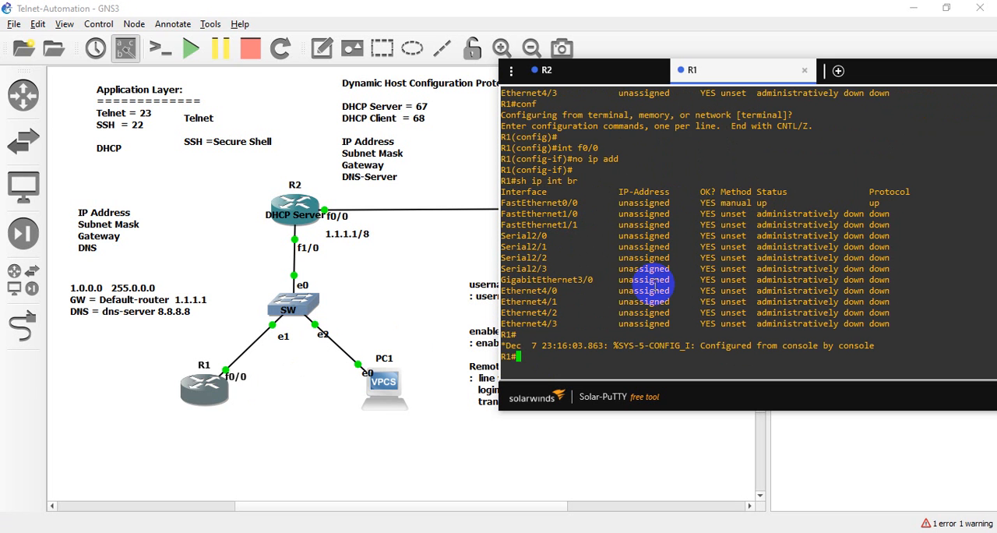
key("Return")
key("Return")
key("Return")
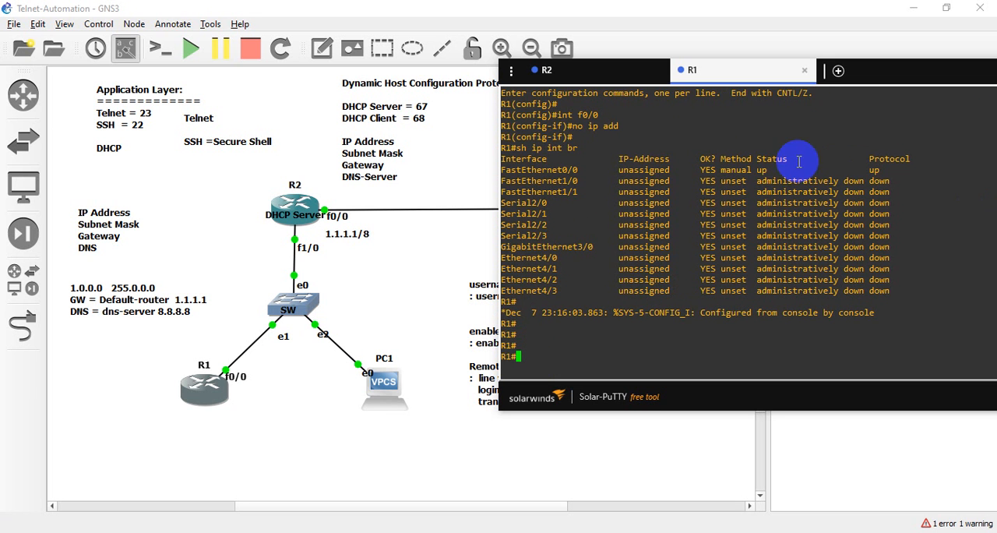
left_click_drag(766, 166, 754, 168)
left_click_drag(604, 169, 699, 168)
left_click(680, 175)
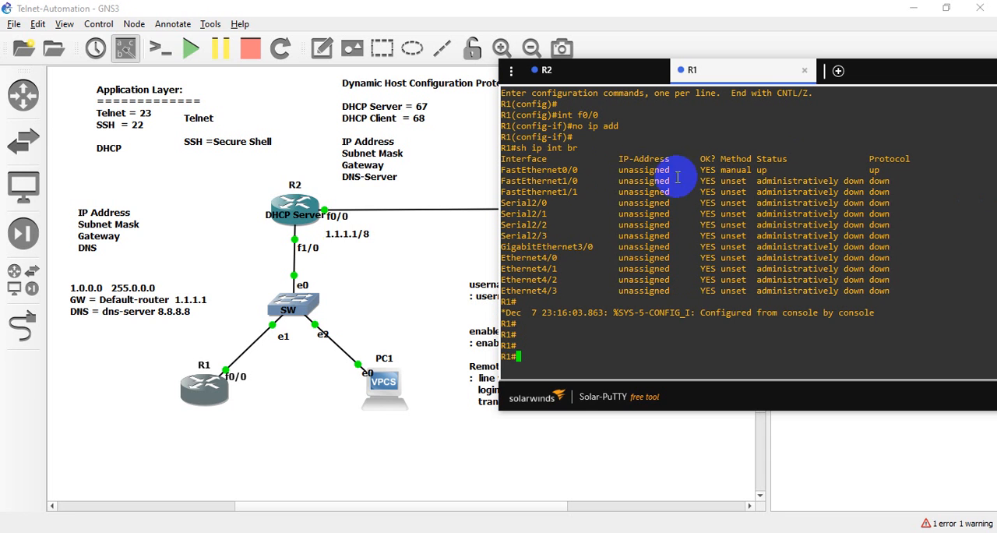
left_click(568, 355)
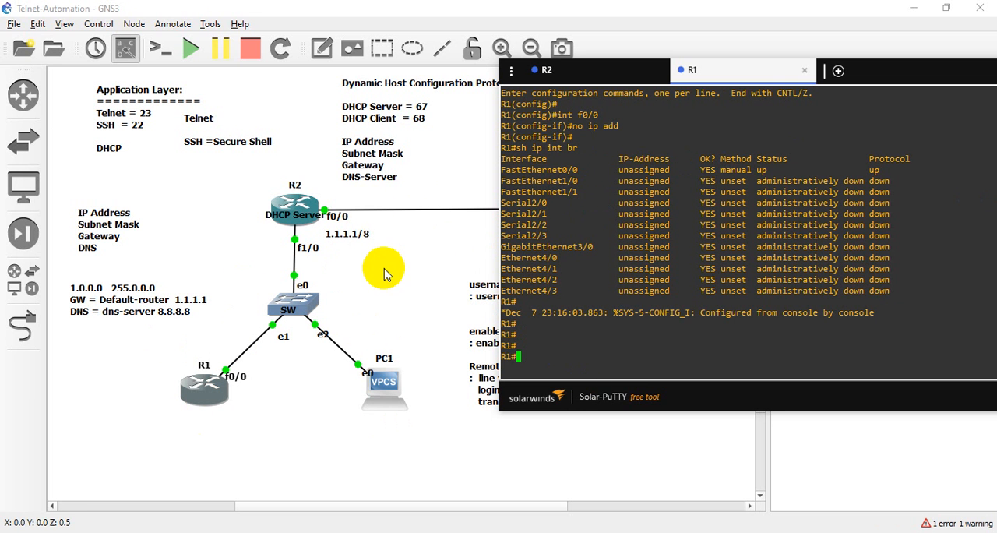
- In GNS3, start an Ethernet packet capture on the R2–SW link to file R2_FastEthernet10_to_SW_Ethernet0, launching the visualization program
right_click(294, 274)
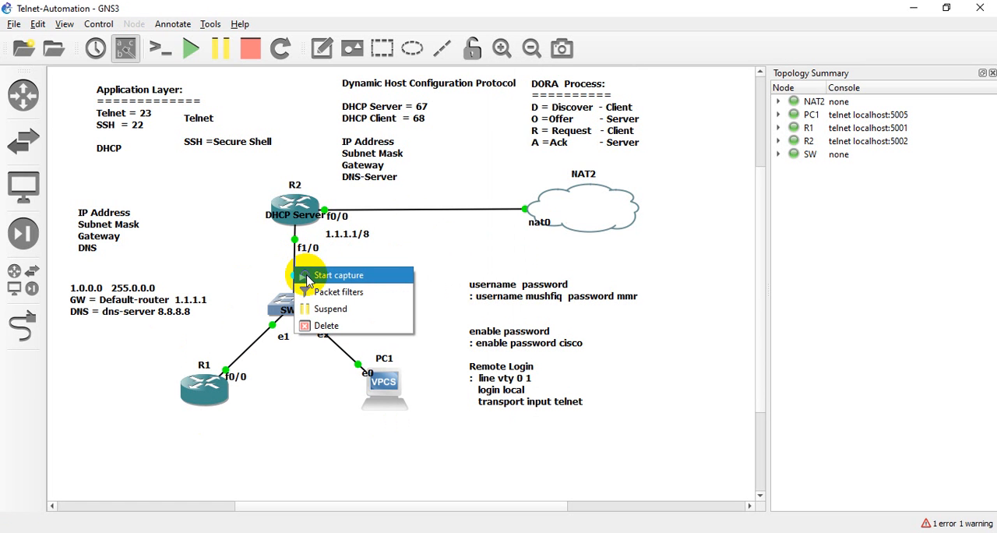
left_click(335, 276)
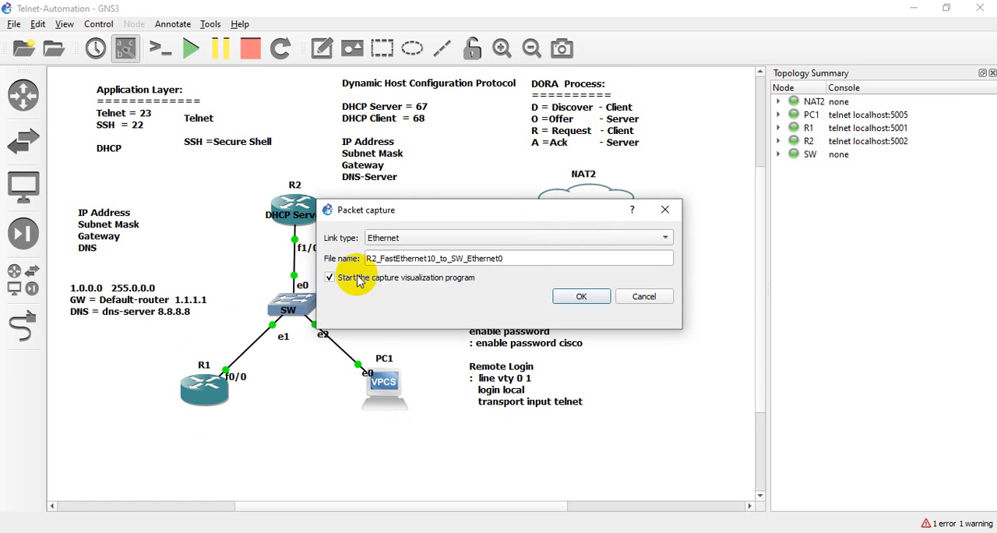
left_click(582, 296)
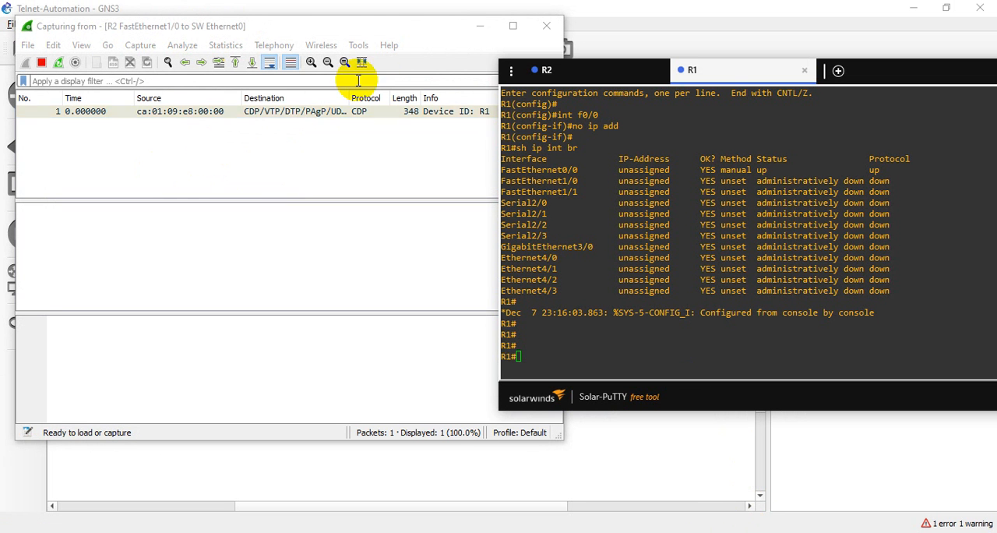
- Arrange the Wireshark capture window above R1's Solar-PuTTY console, beside the topology, so packet list and console are both visible
left_click(622, 290)
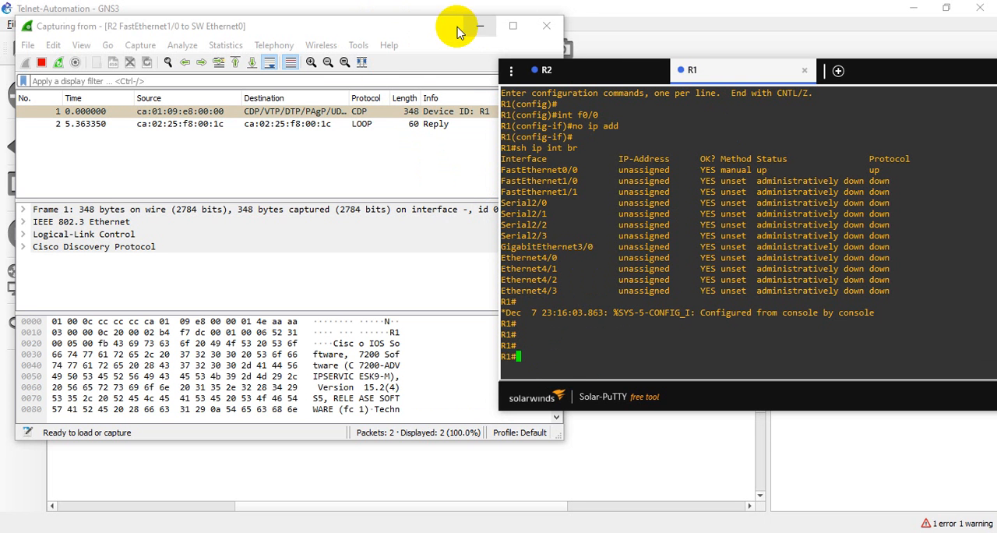
left_click_drag(413, 27, 413, 184)
left_click_drag(423, 272, 858, 244)
left_click(856, 160)
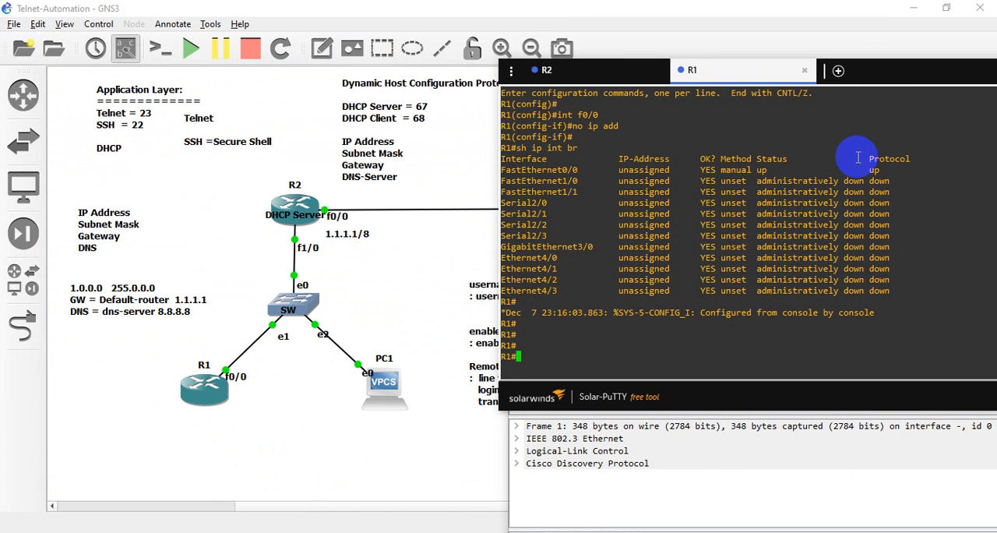
left_click_drag(883, 73, 777, 22)
left_click_drag(840, 19, 852, 355)
left_click_drag(793, 243, 744, 22)
left_click(774, 467)
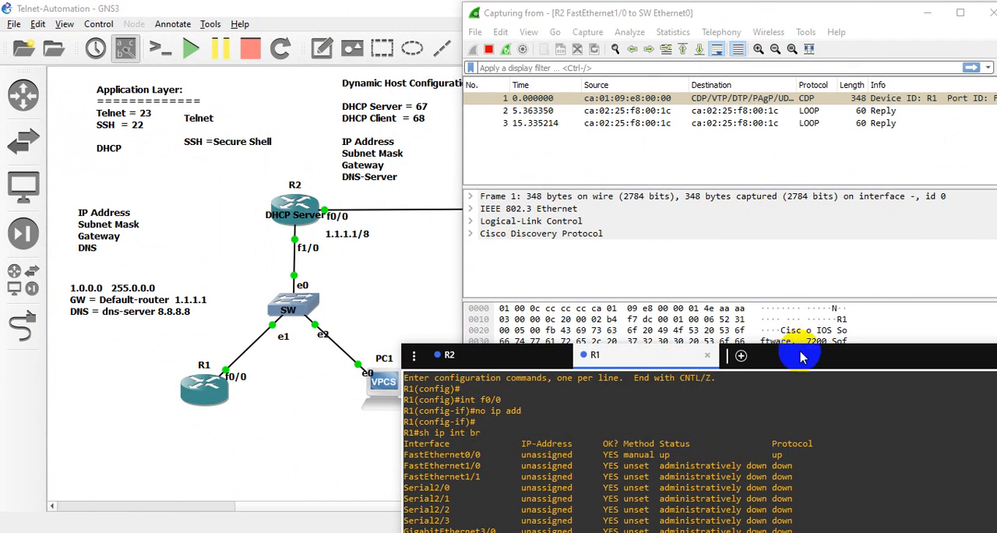
left_click_drag(801, 352, 839, 188)
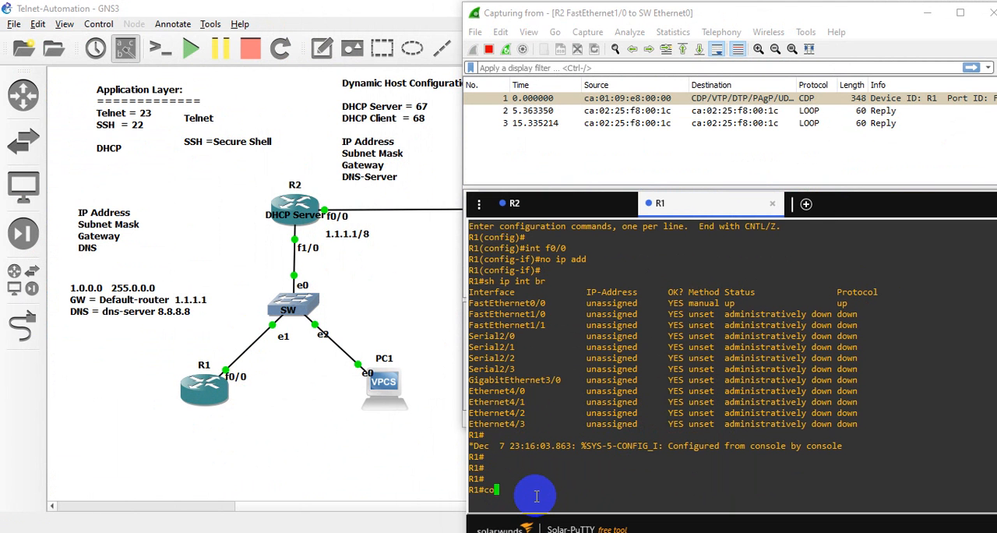
- Configure R1's interface f0/0 to obtain its address automatically with "ip add dhcp"
type("nf")
key("Return")
key("Return")
key("Return")
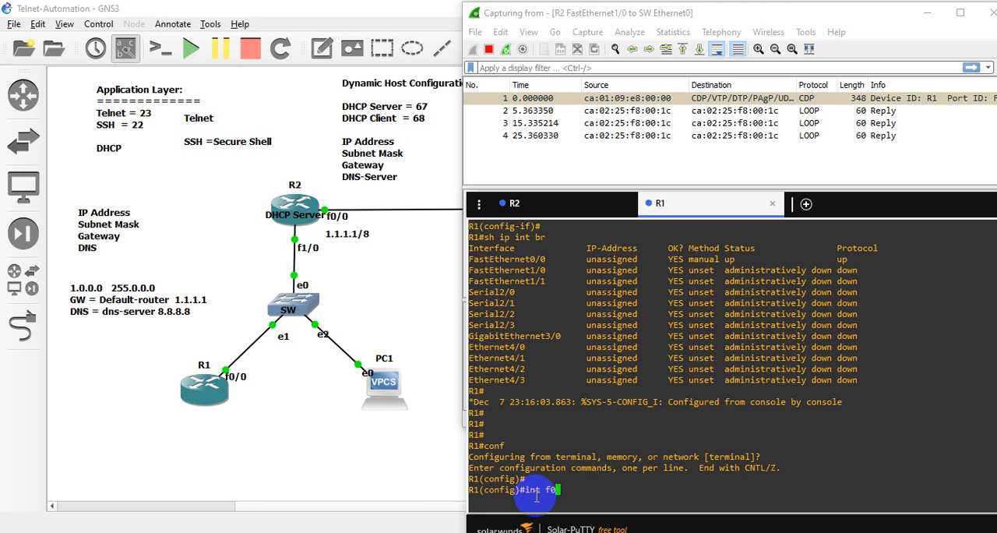
type("int f0/0")
key("Return")
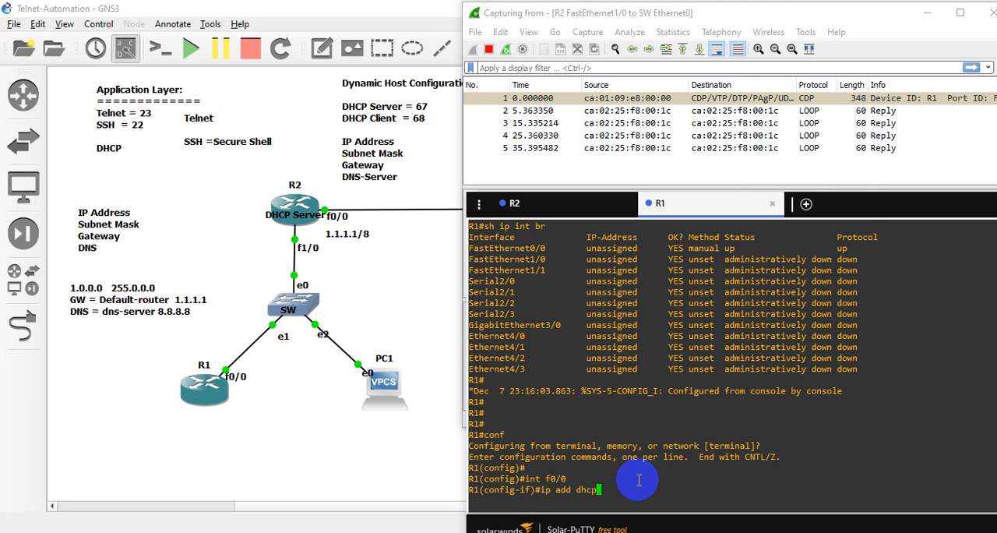
key("Return")
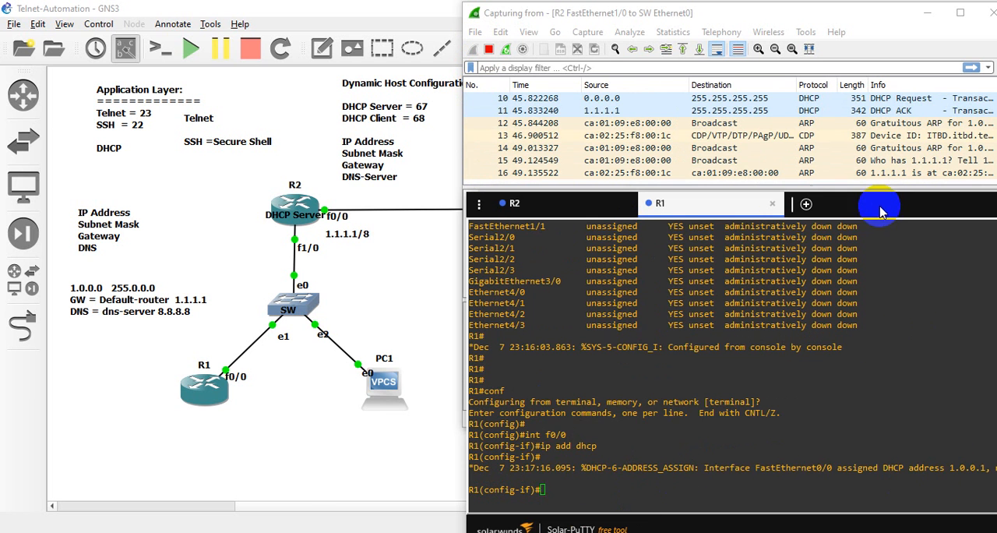
- Stop the R2–SW capture and enlarge Wireshark's packet list to fit the whole DHCP exchange, keeping the window beside the topology
left_click_drag(937, 209, 837, 206)
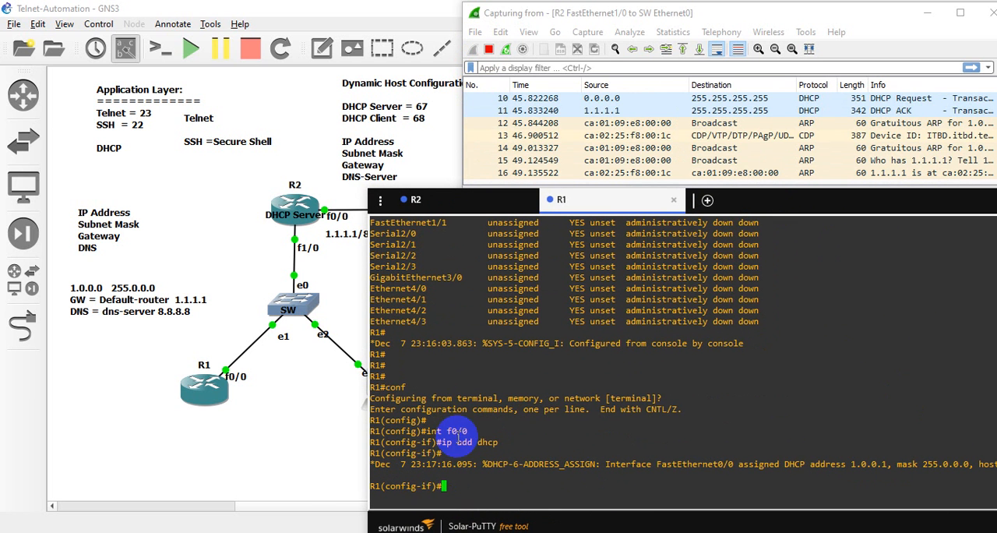
left_click(488, 49)
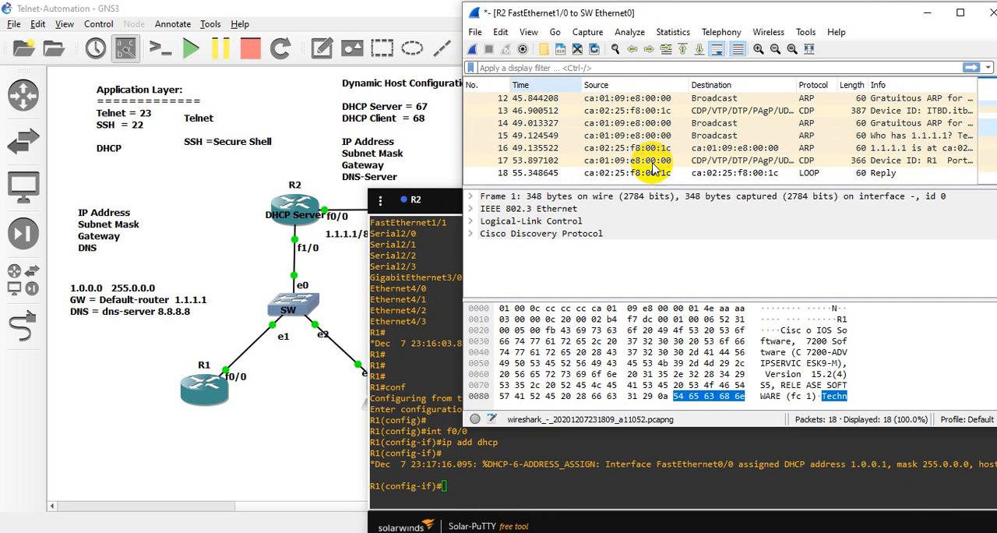
left_click(960, 13)
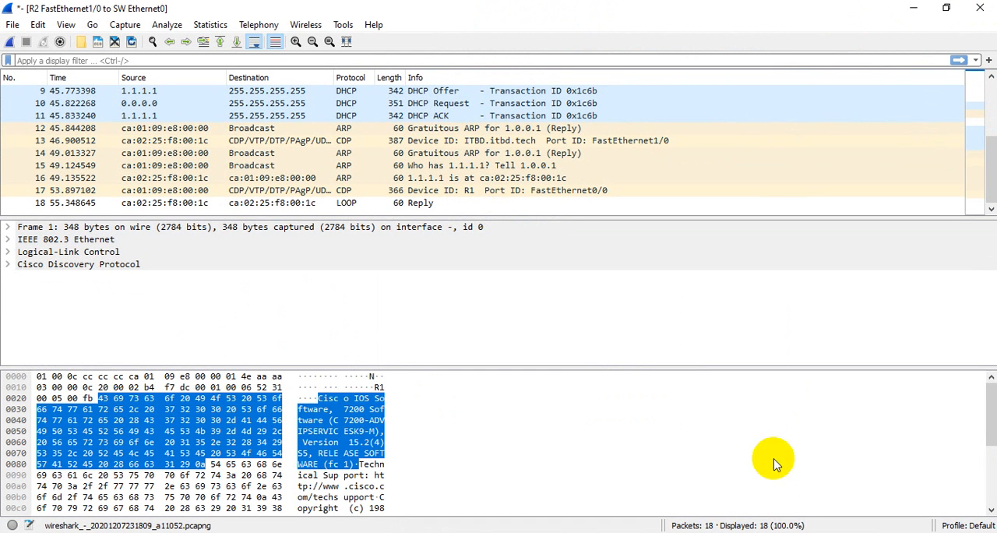
scroll(646, 137, "up", 2)
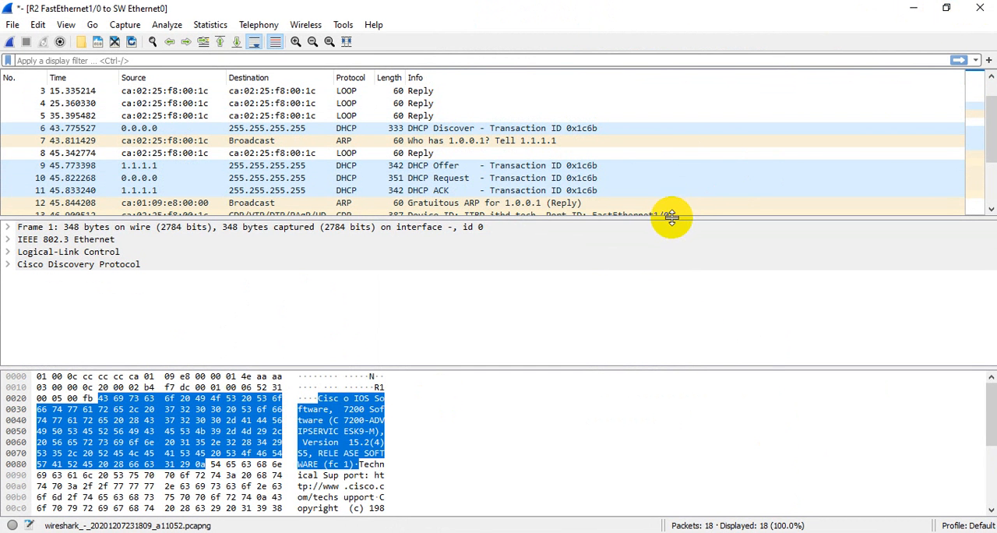
left_click_drag(671, 216, 685, 415)
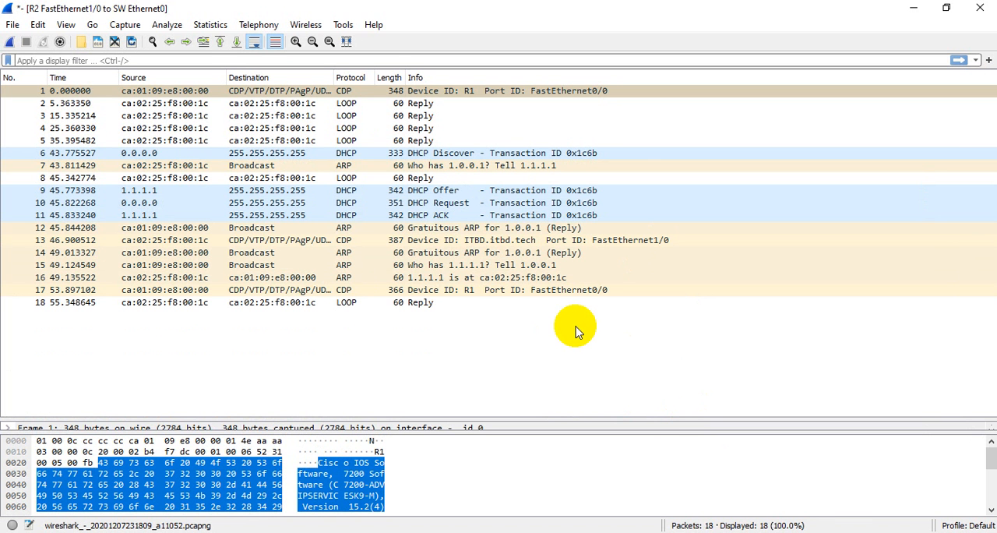
left_click(946, 8)
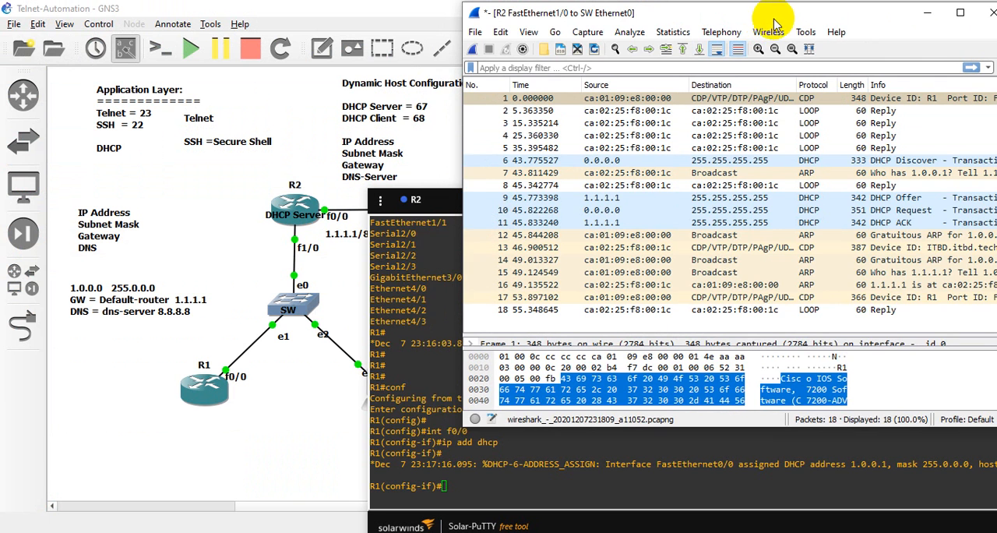
left_click_drag(770, 17, 689, 25)
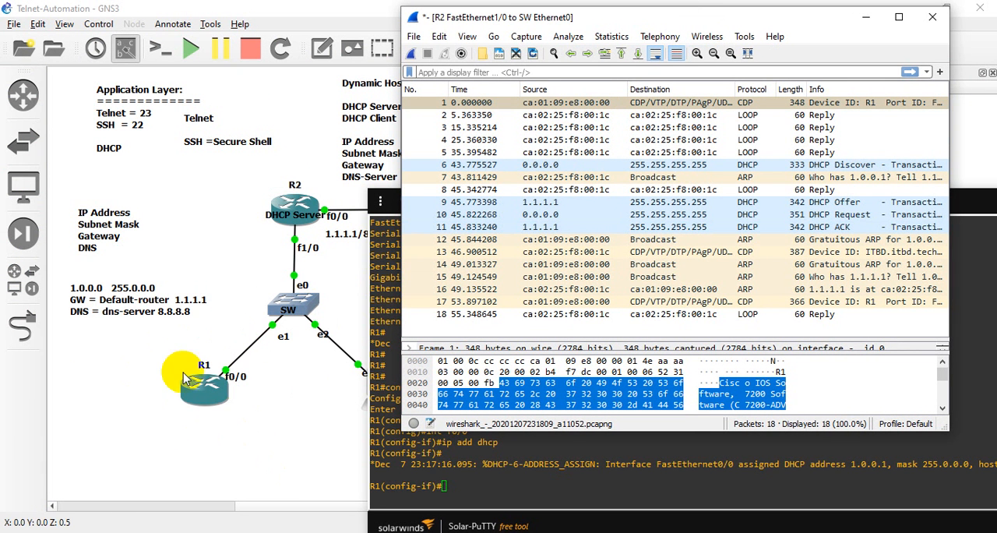
left_click(153, 373)
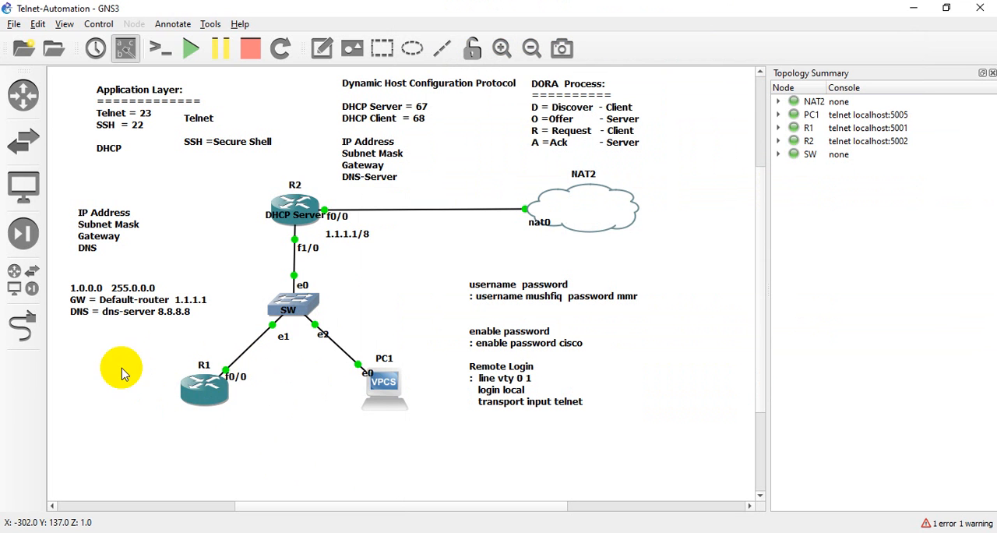
left_click_drag(122, 367, 255, 414)
left_click(256, 415)
left_click_drag(156, 370, 262, 404)
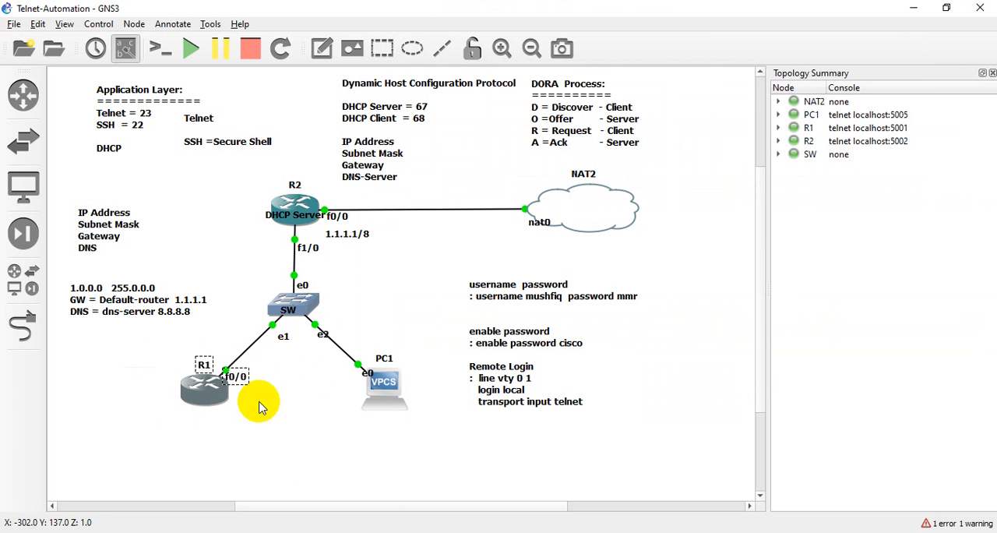
left_click_drag(122, 359, 289, 429)
left_click_drag(147, 355, 289, 429)
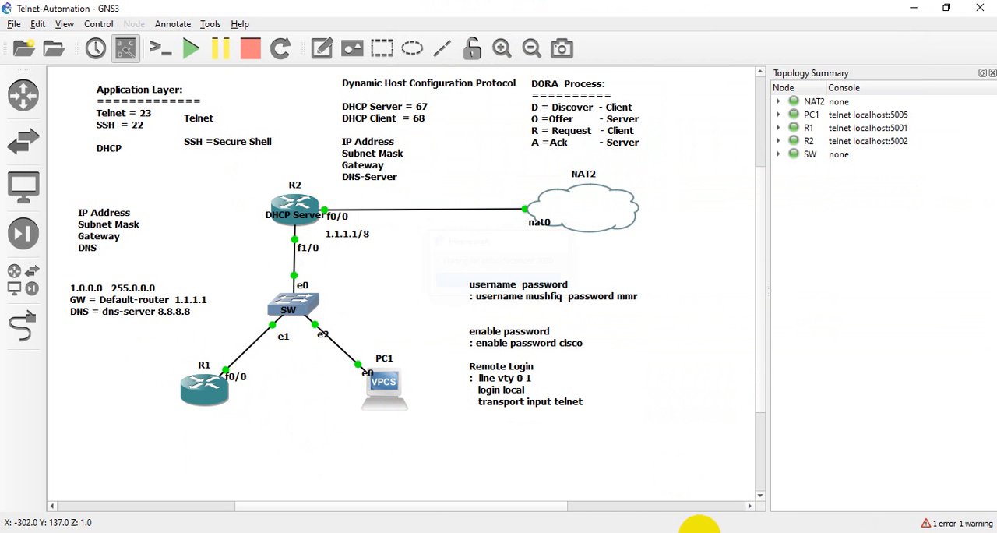
- Return to the R2–SW capture in Wireshark, open the DHCP Discover packet's details and expand its User Datagram Protocol section
mouse_move(756, 516)
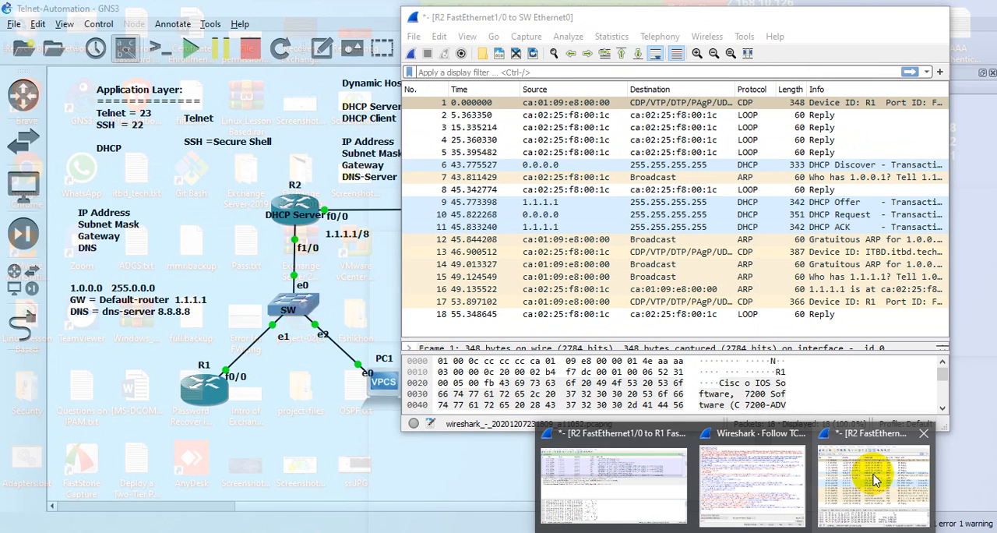
left_click(873, 472)
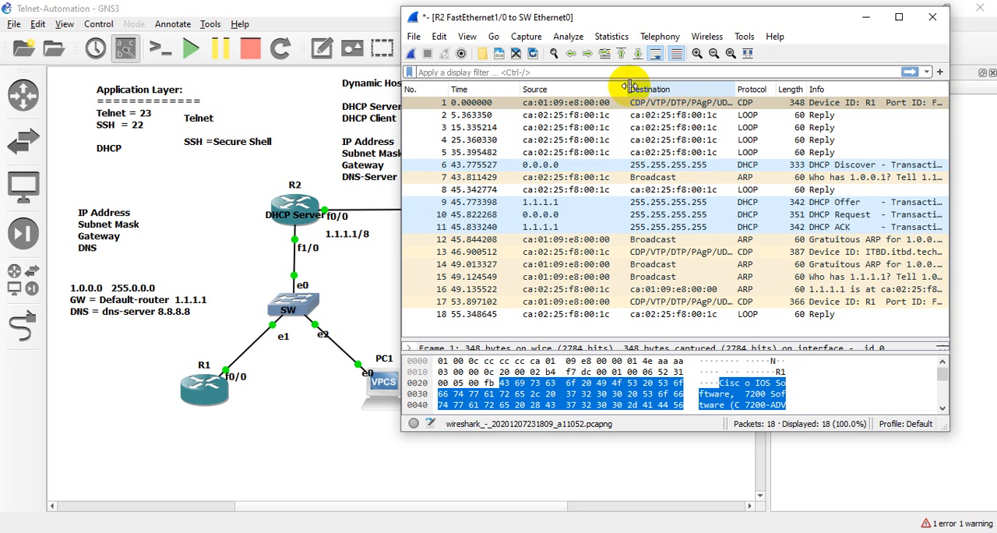
double_click(707, 166)
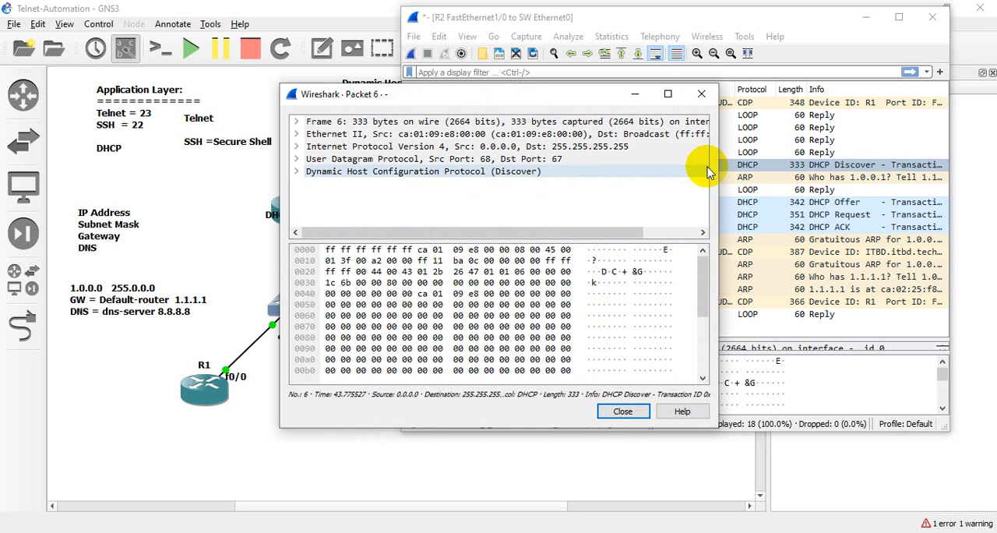
left_click(297, 158)
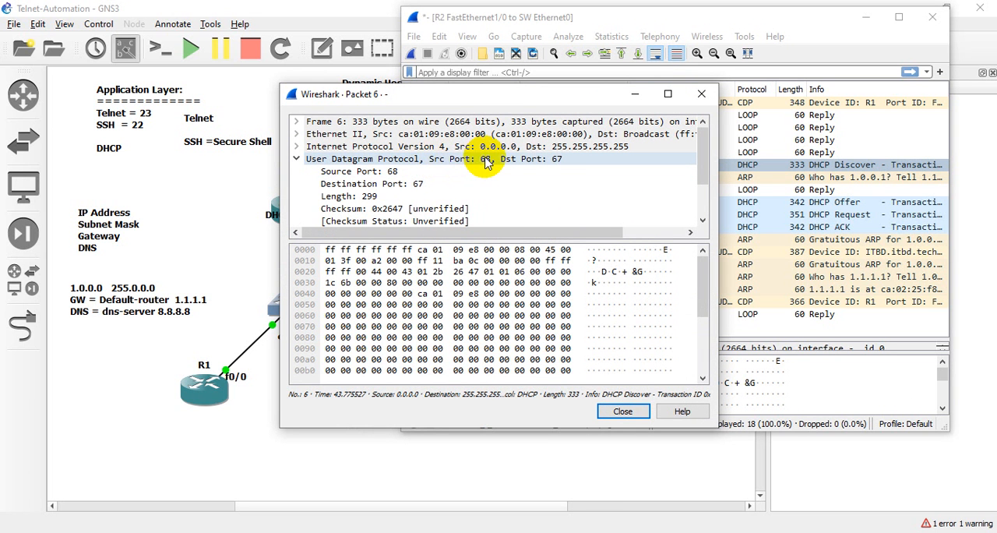
left_click(556, 160)
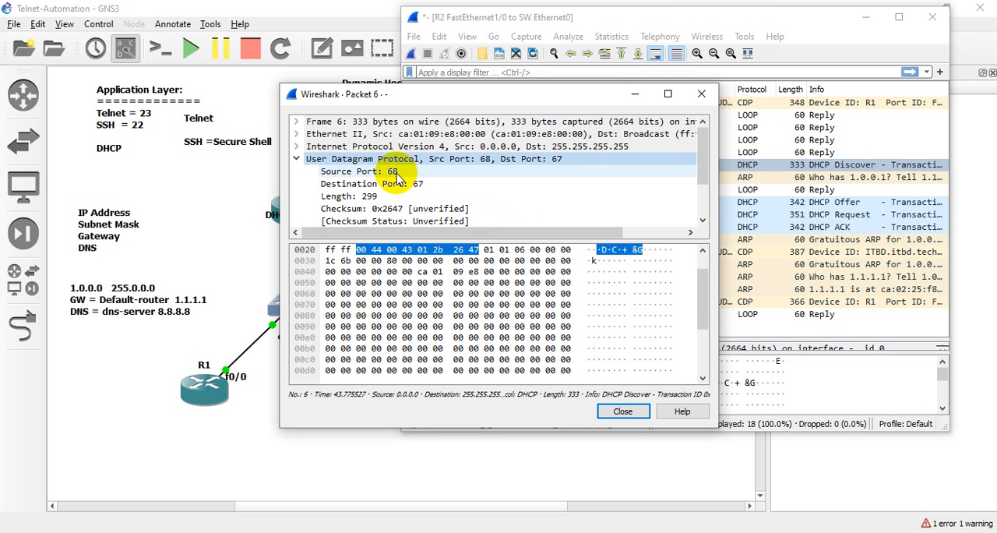
- Place the packet details beside the topology's port notes and examine the Discover packet's source port, destination port and IPv4 header
left_click_drag(403, 98, 611, 155)
left_click_drag(497, 22, 682, 42)
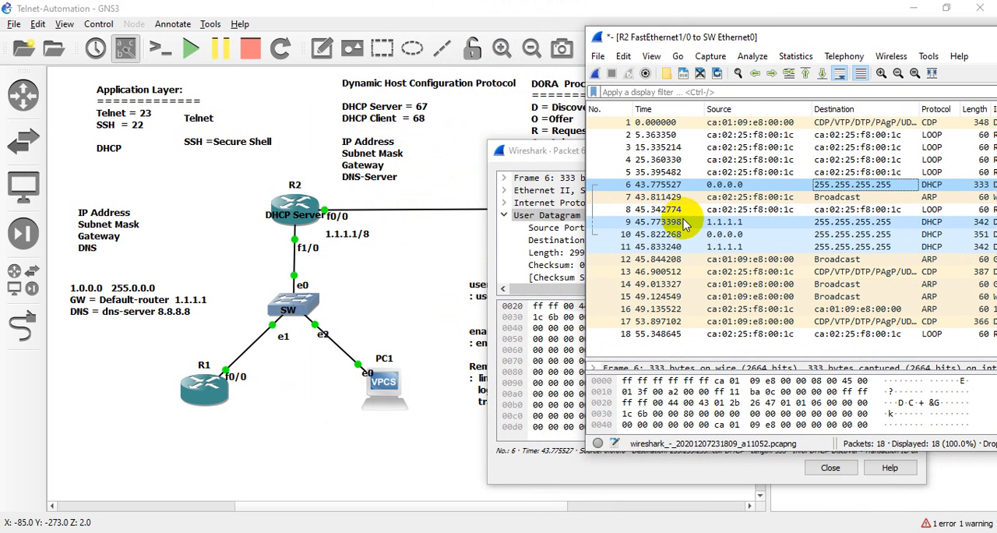
left_click(534, 151)
left_click(578, 229)
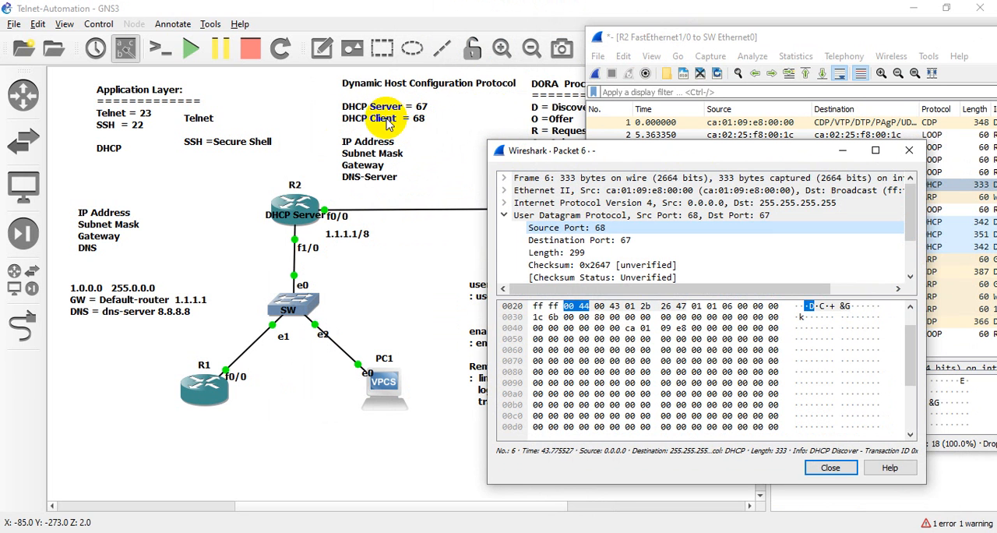
left_click(562, 241)
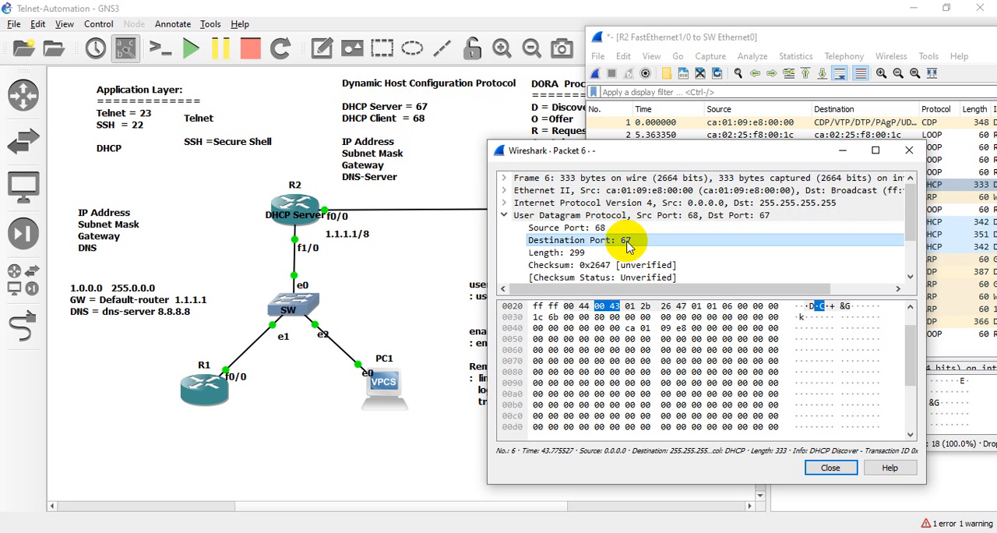
left_click(504, 204)
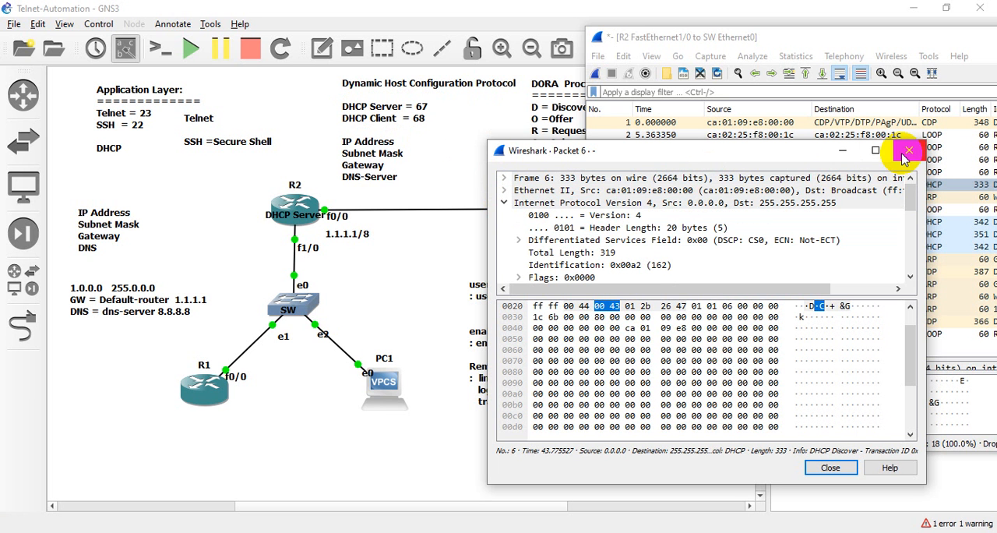
- Set the Discover packet's details aside and compare the full captured packet list with the DORA notes in the GNS3 topology
left_click(841, 152)
double_click(825, 37)
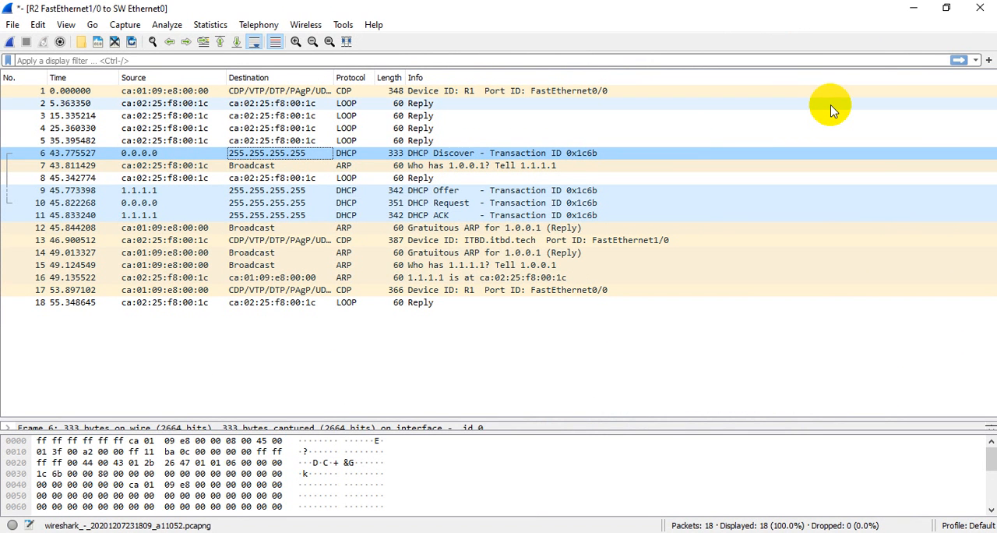
left_click(908, 9)
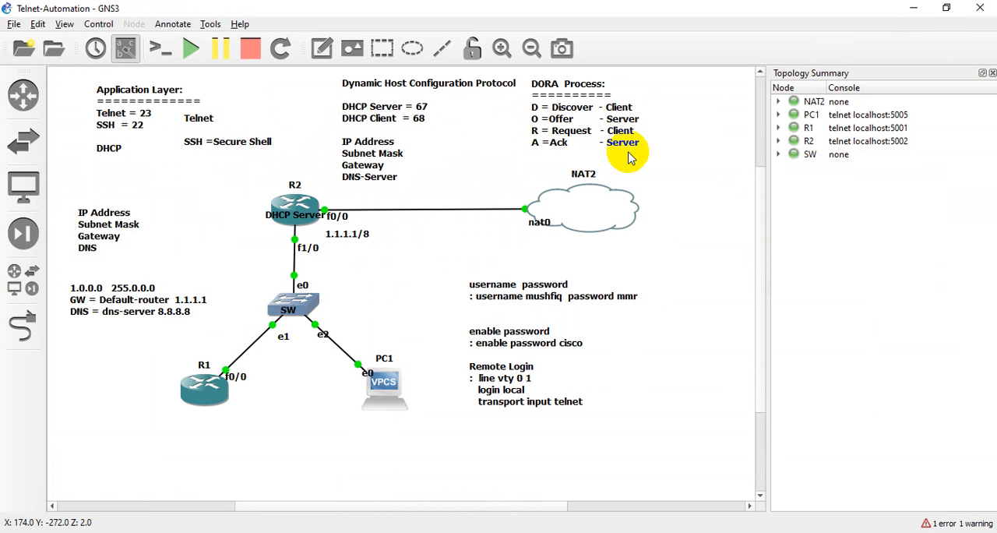
mouse_move(734, 529)
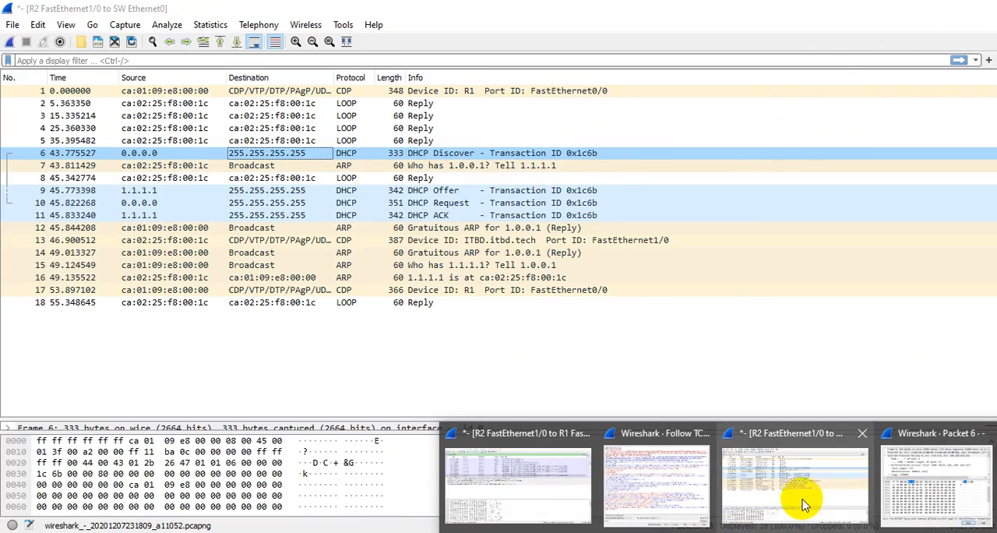
mouse_move(610, 489)
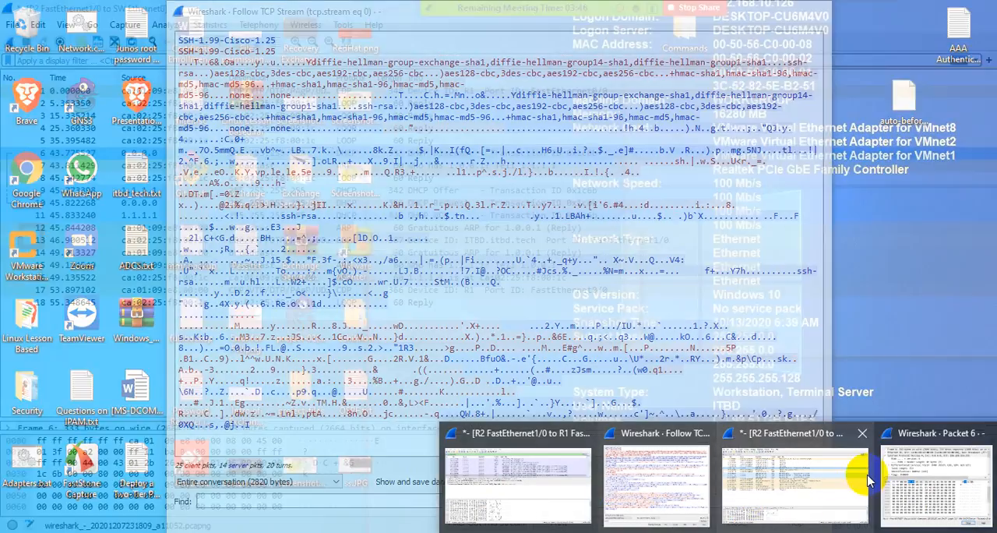
left_click(934, 487)
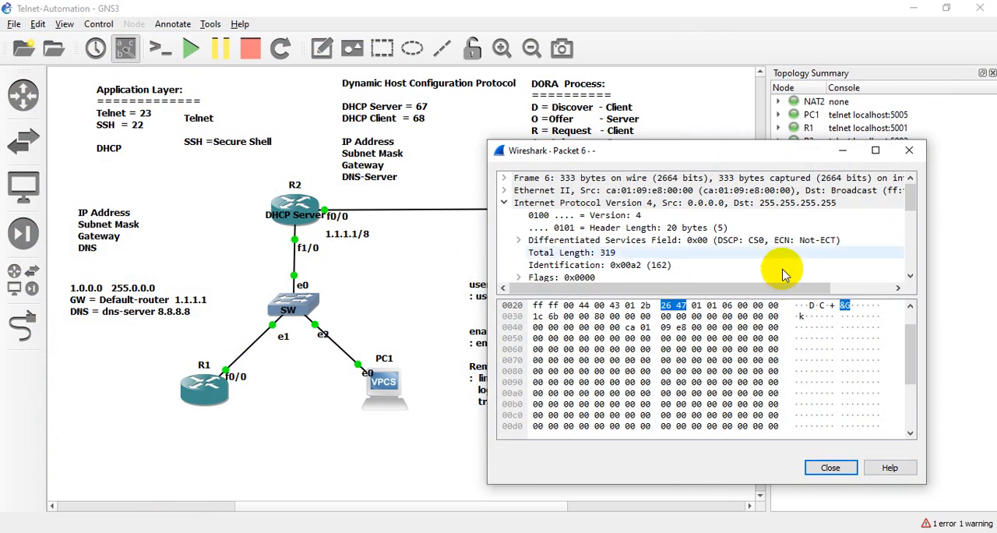
mouse_move(746, 529)
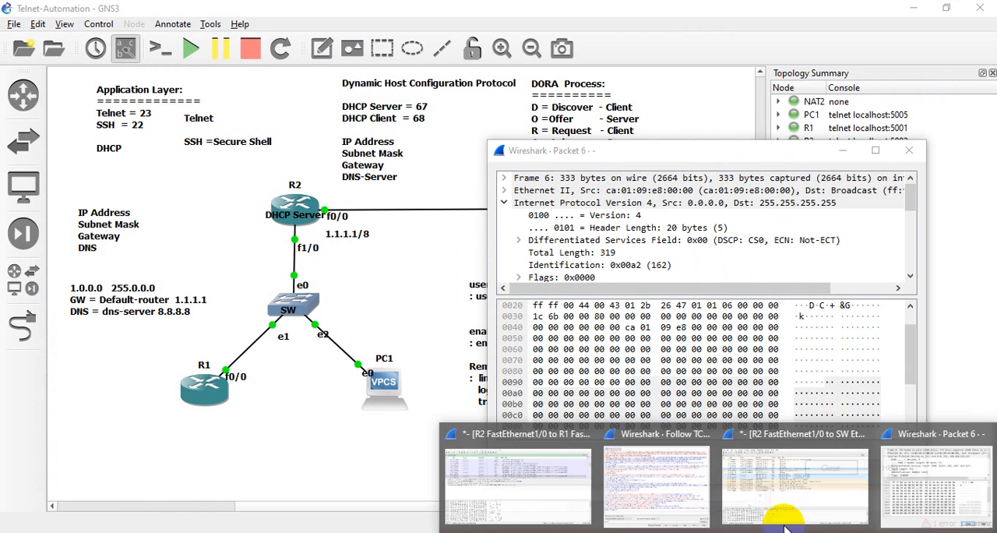
left_click(786, 516)
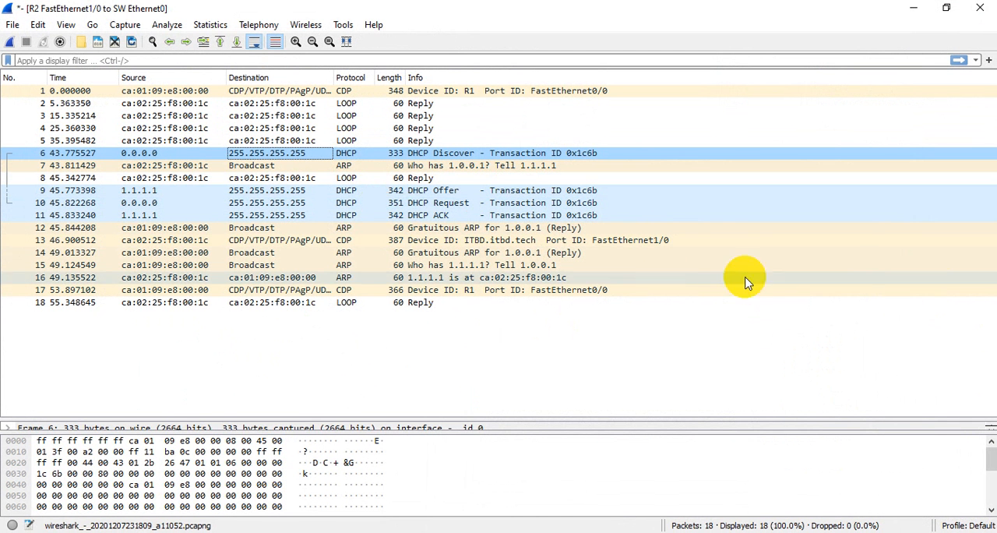
- Select the DHCP Offer packet and place the smaller capture window below the topology's DORA notes to compare its source address
left_click(460, 192)
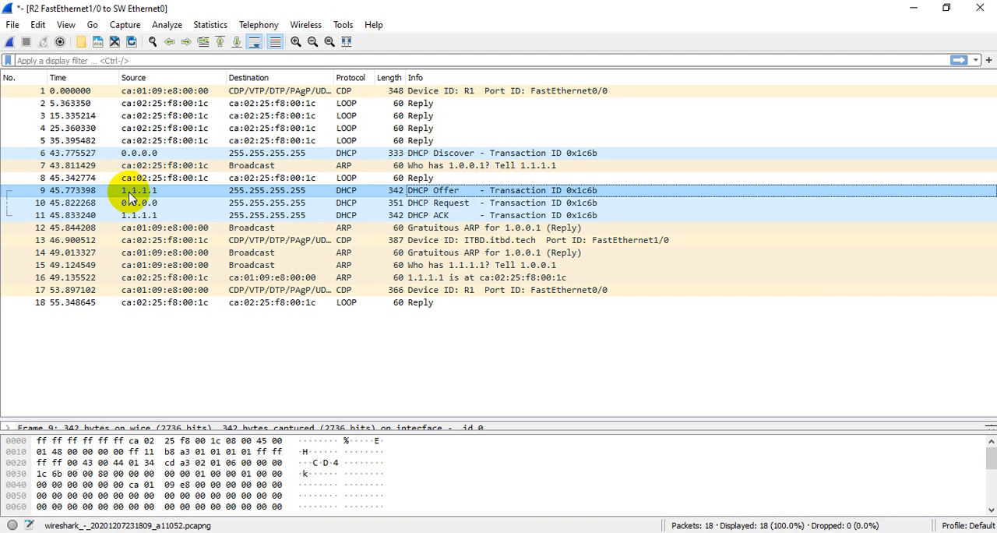
left_click(946, 9)
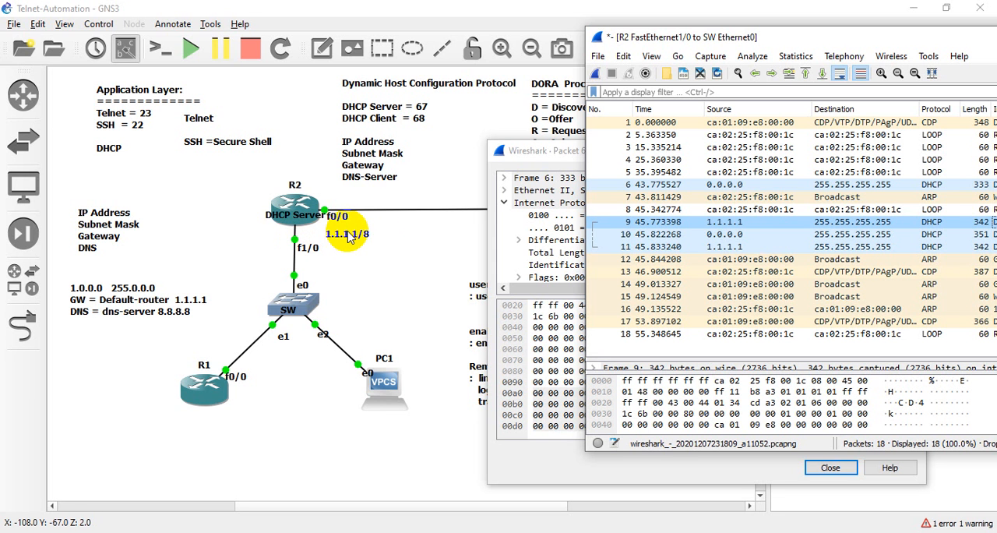
left_click(710, 222)
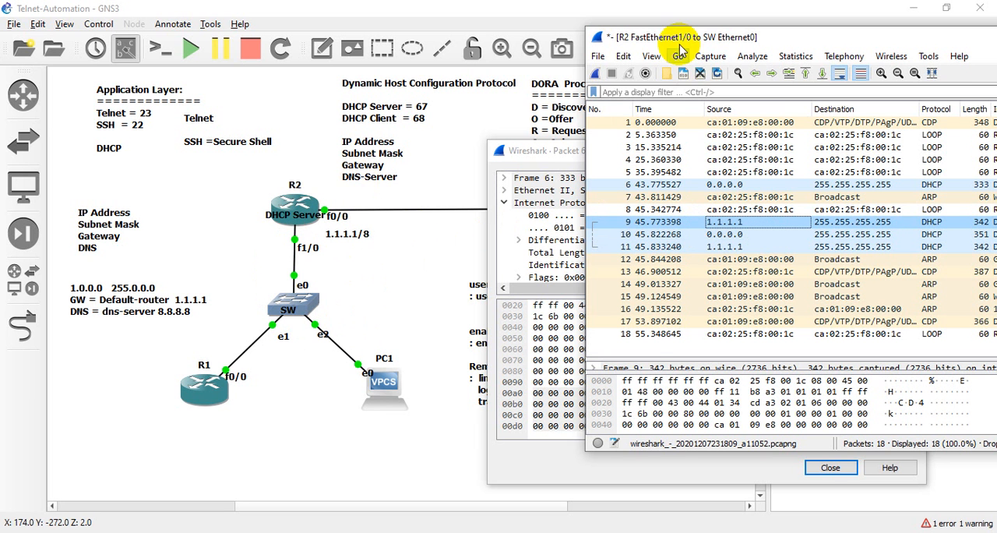
left_click_drag(692, 37, 545, 152)
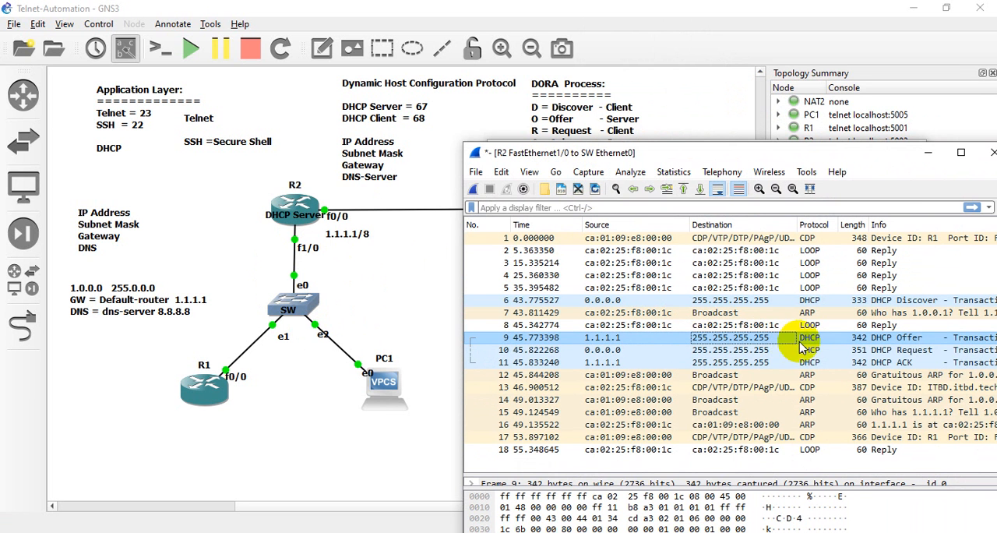
- Open the DHCP Offer packet's details and examine its UDP source and destination ports against the topology's port notes
double_click(874, 339)
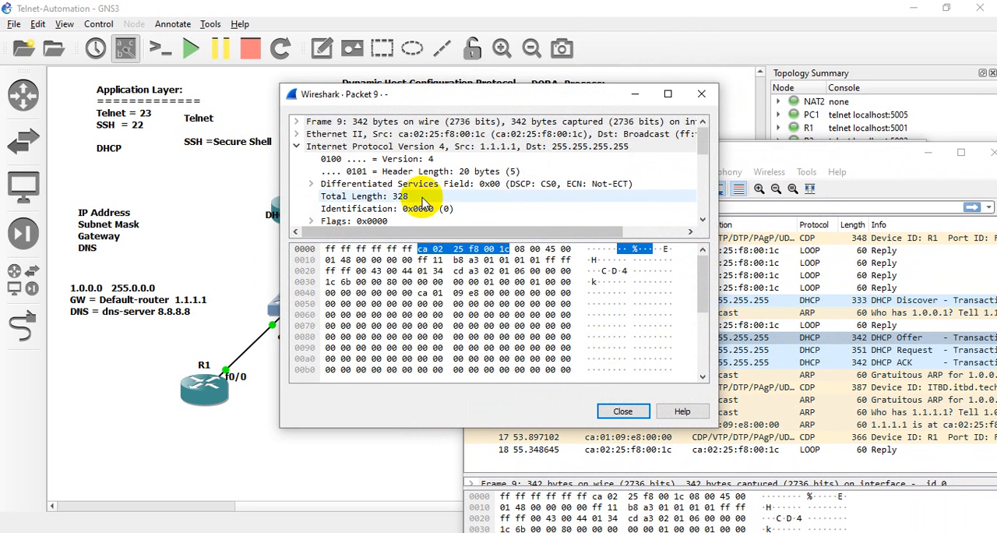
left_click(296, 146)
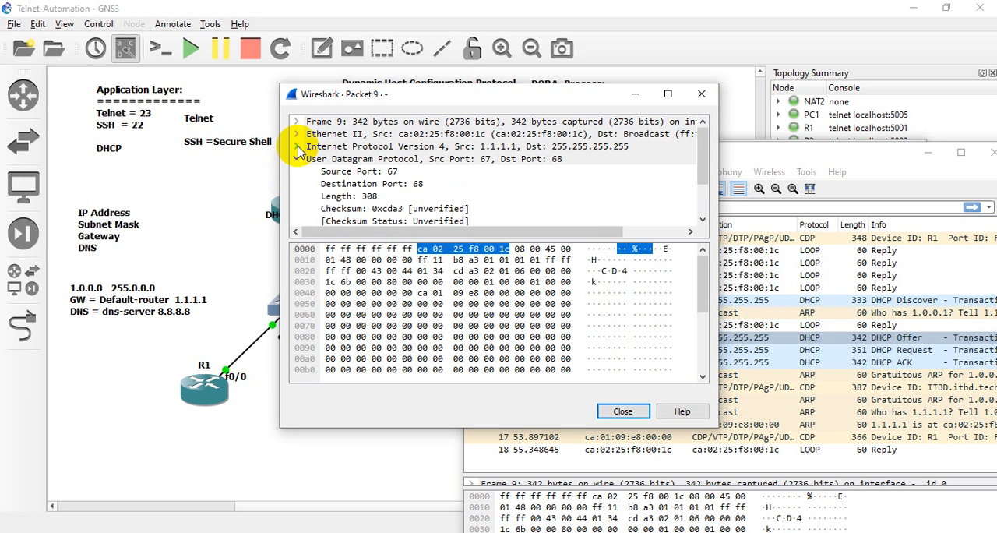
left_click(384, 174)
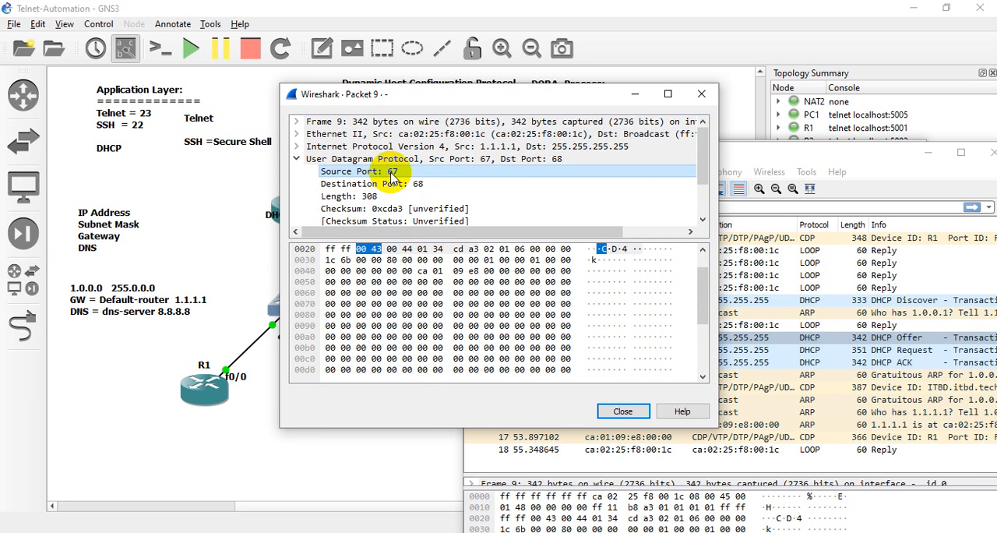
left_click_drag(409, 98, 476, 156)
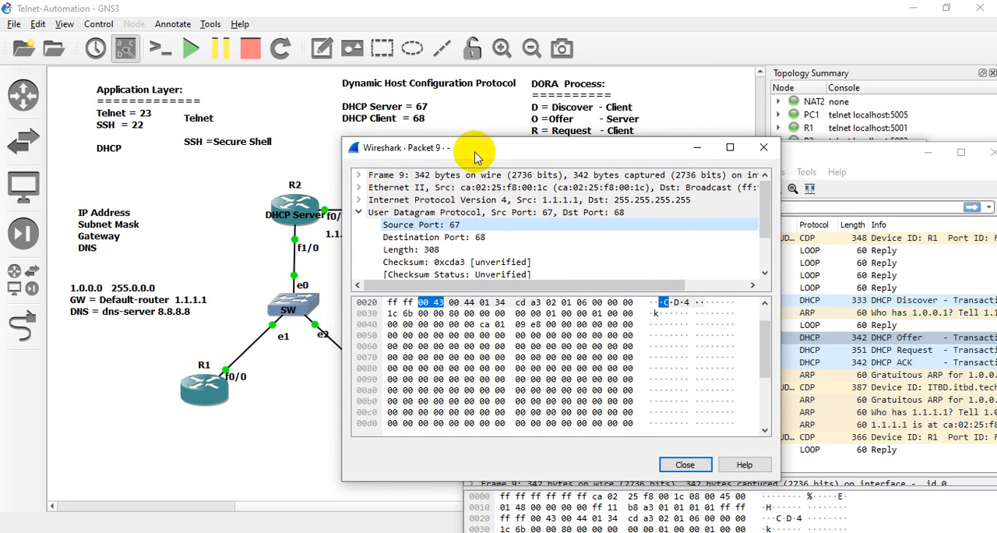
left_click(424, 237)
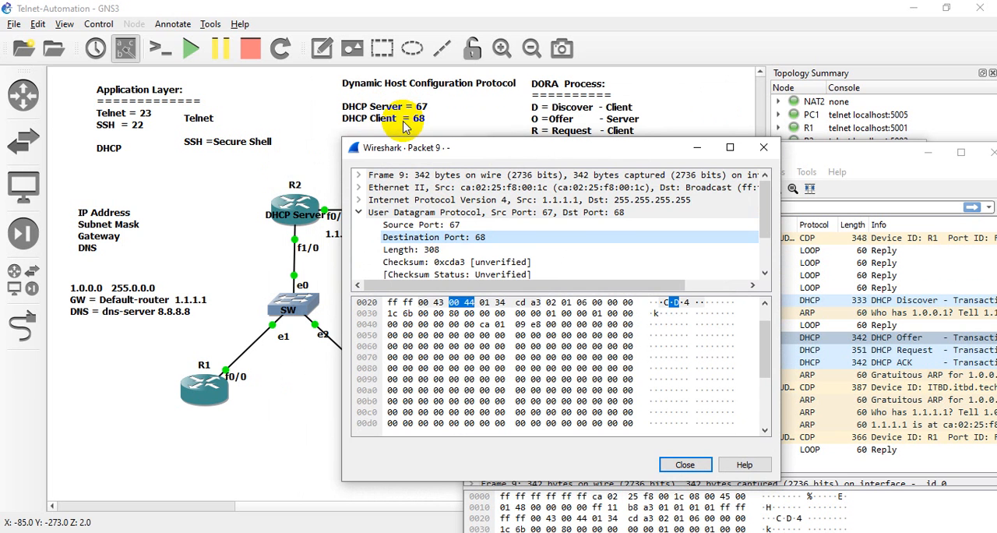
- Close the DHCP Offer packet's details, then move the capture window clear of the DORA notes and select the DHCP Request packet
left_click(763, 149)
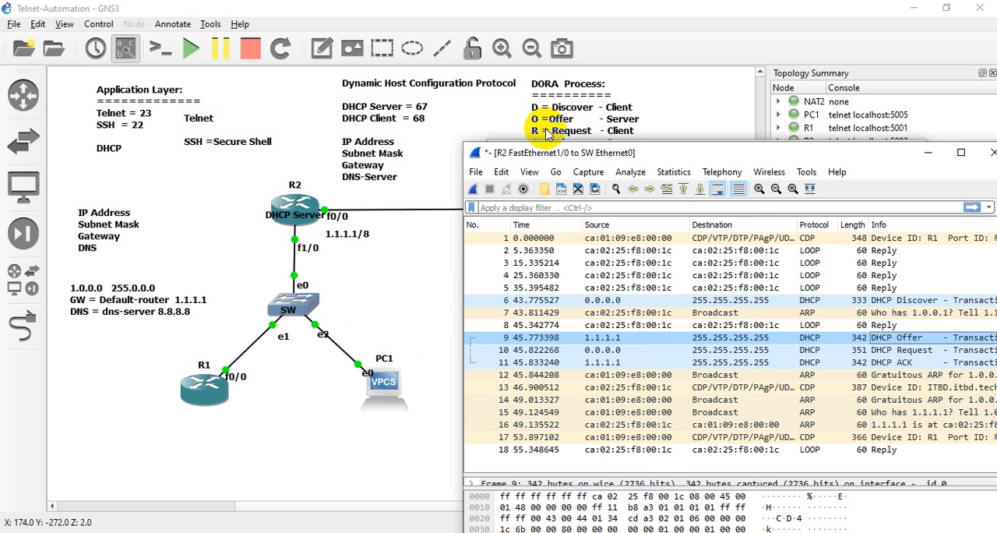
left_click_drag(635, 153, 558, 158)
left_click(814, 356)
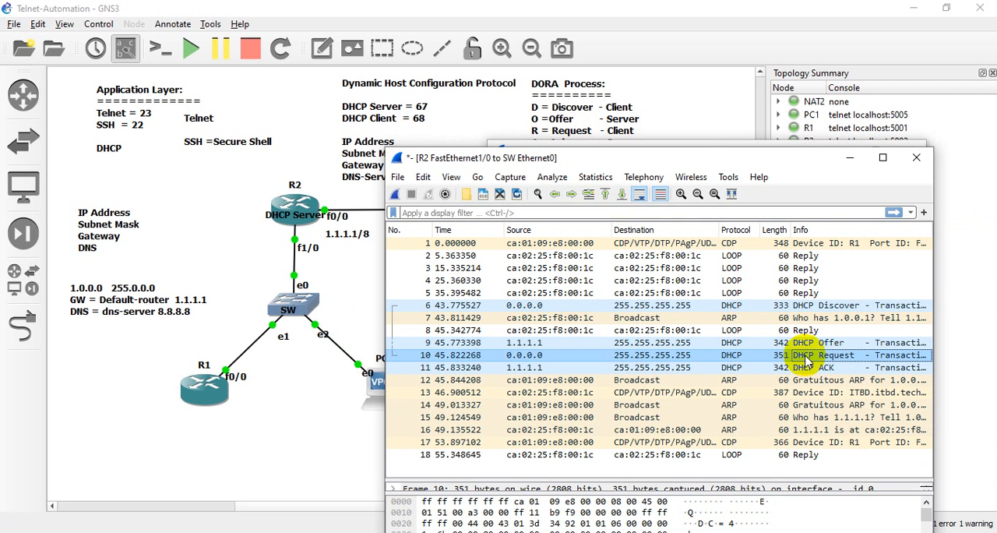
- Open the DHCP Request packet's details, examine its UDP source and destination ports, and set the details window aside
double_click(807, 355)
left_click(414, 248)
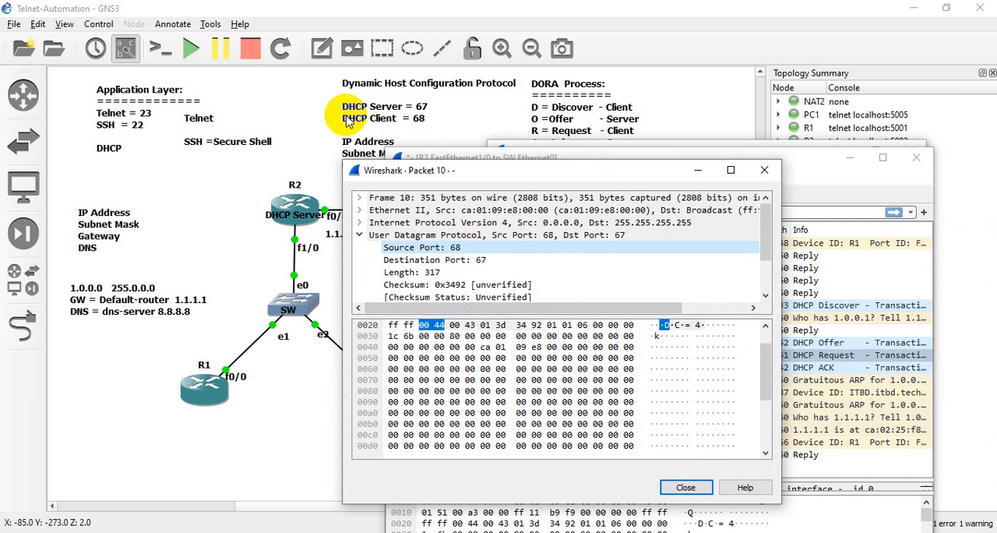
left_click(425, 259)
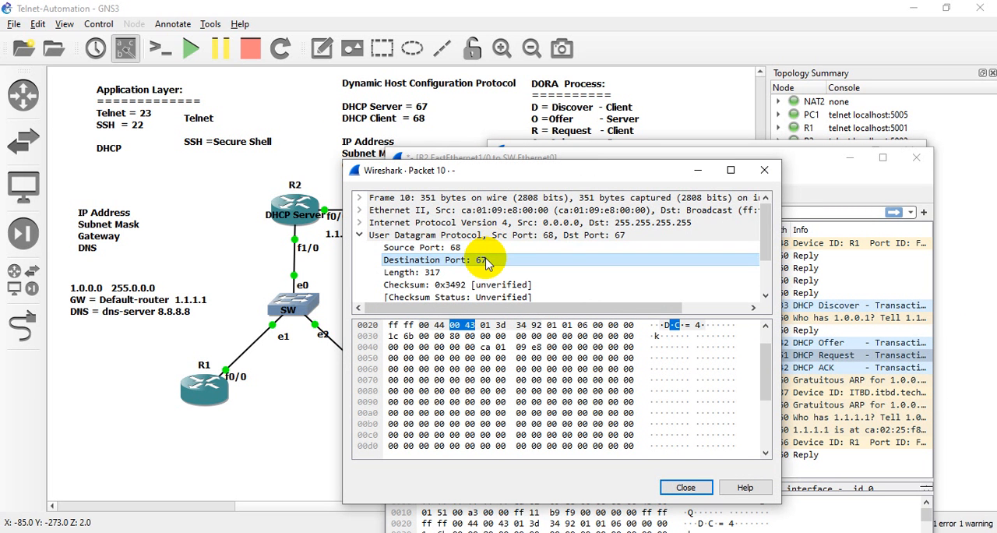
left_click(698, 170)
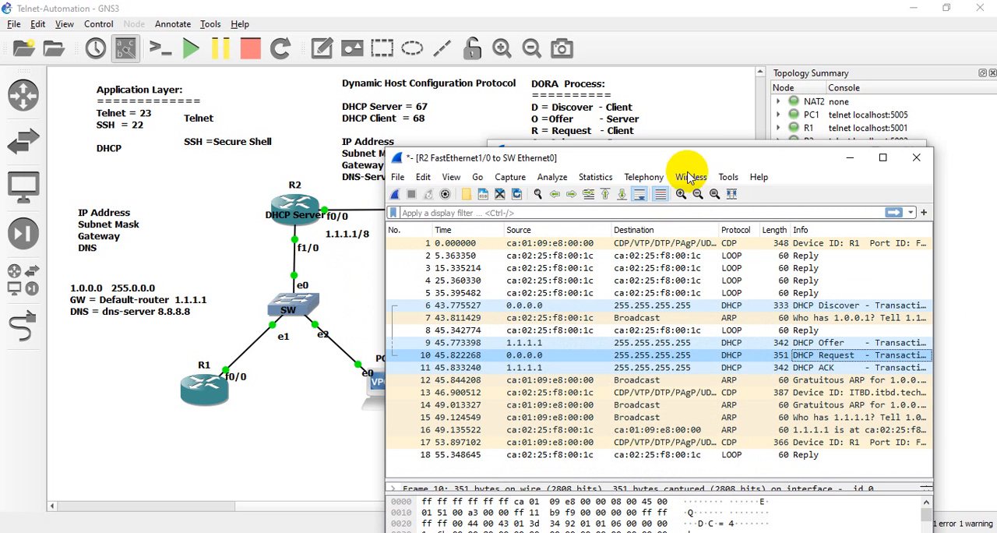
- Select the DHCP ACK packet in the capture list
left_click(823, 369)
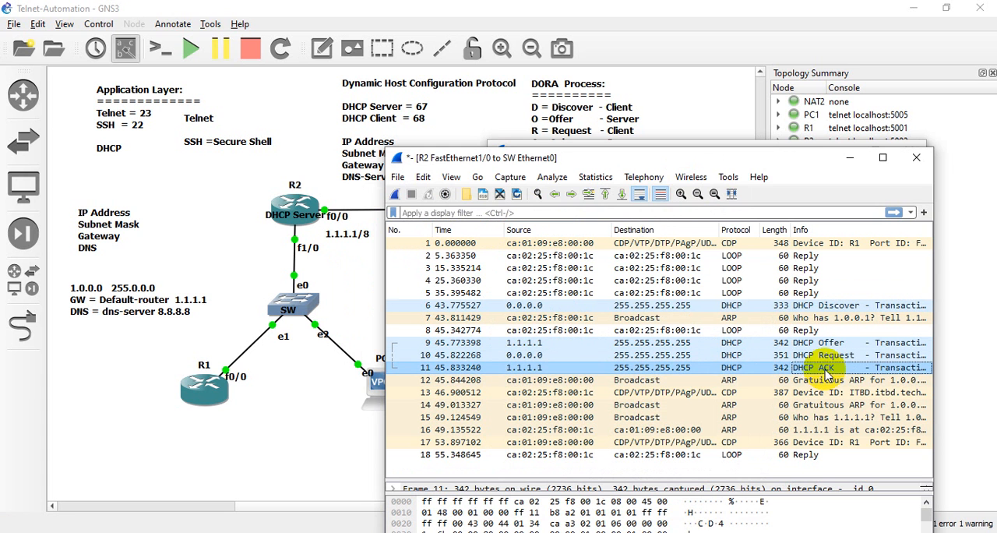
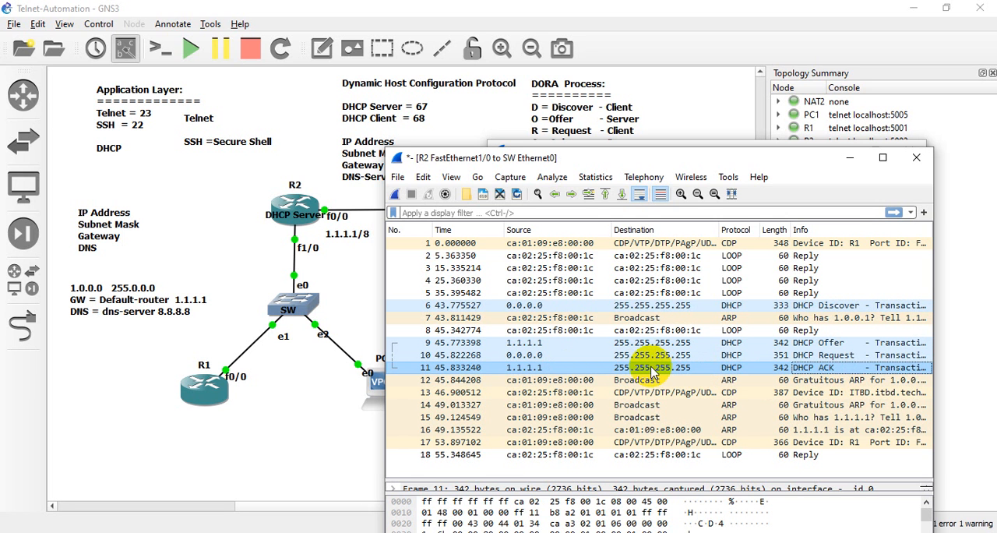
- Close the Wireshark window holding R1's DHCP exchange on the R2-to-SW link without saving the packets
left_click(916, 158)
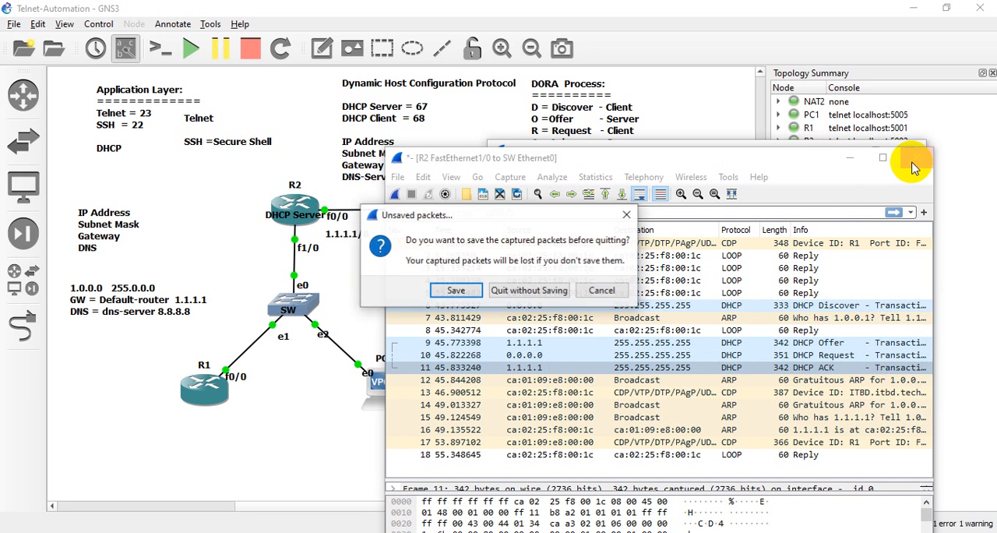
left_click(513, 298)
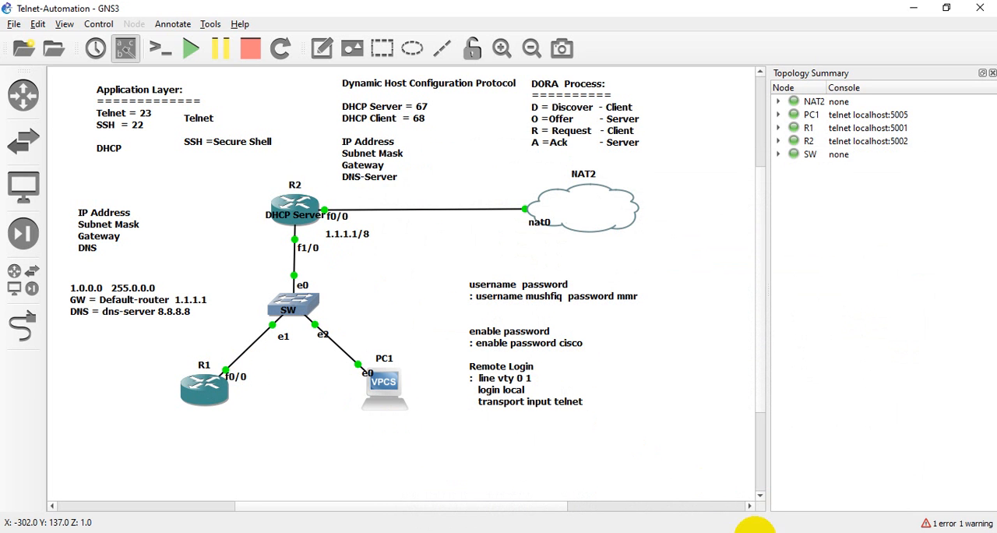
- In R1's console, run do sh ip int br and examine the address assigned to FastEthernet0/0
left_click(701, 530)
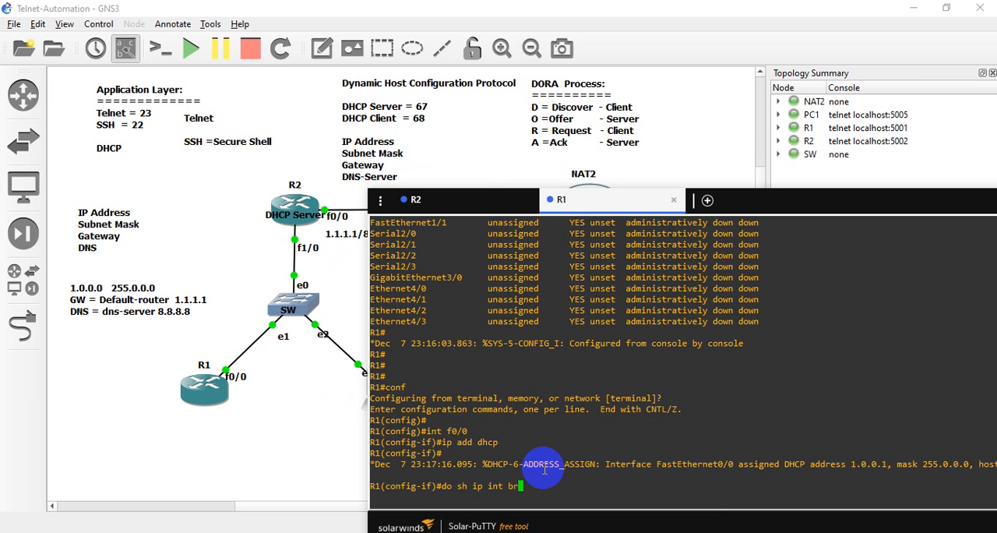
key("Return")
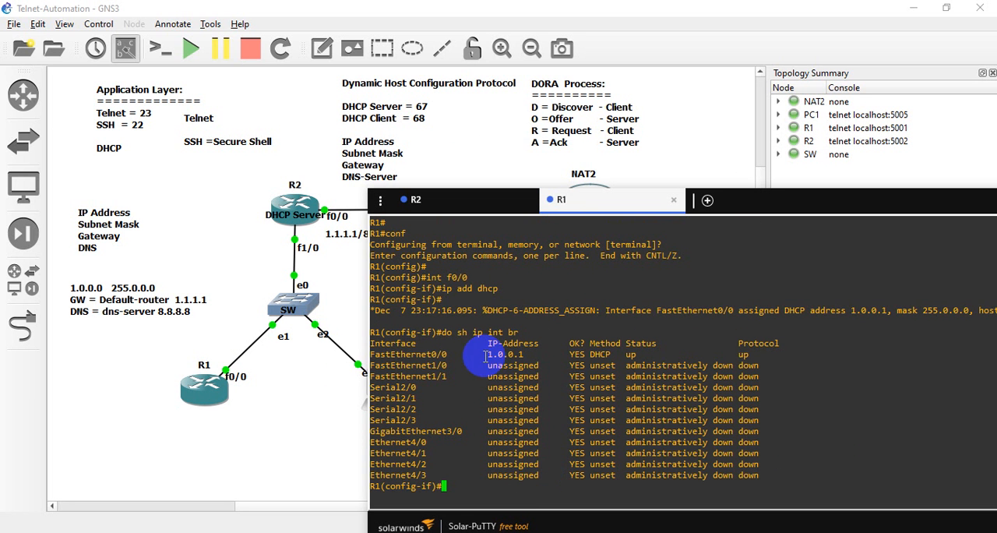
left_click_drag(485, 355, 524, 354)
left_click(529, 356)
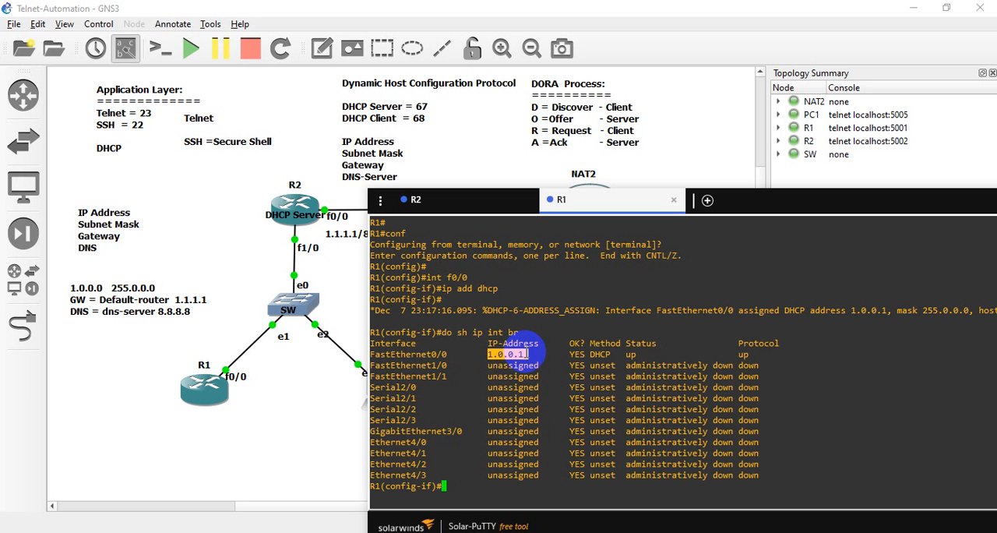
left_click(558, 372)
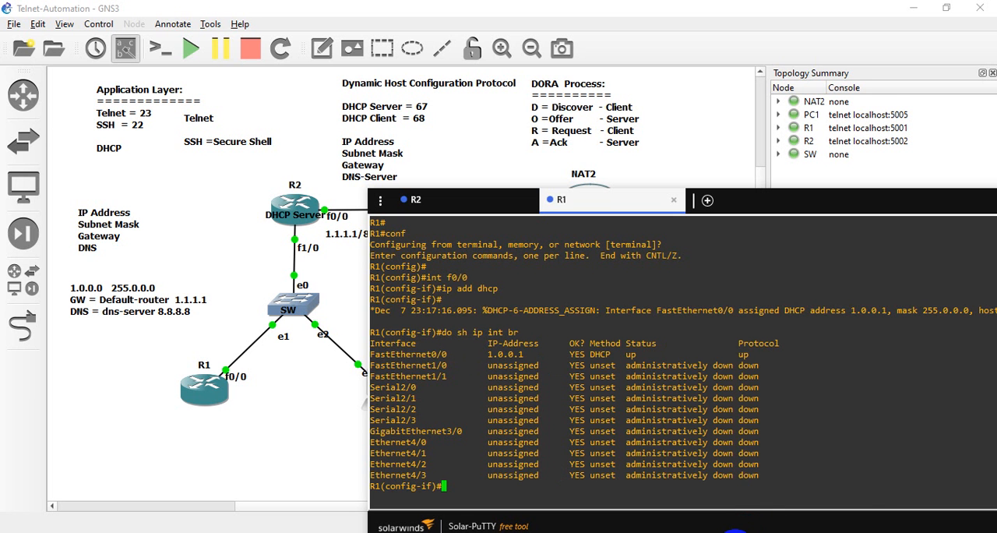
- Close the Follow TCP Stream window and quit the old R2-to-R1 capture without saving its packets
mouse_move(740, 532)
left_click(821, 490)
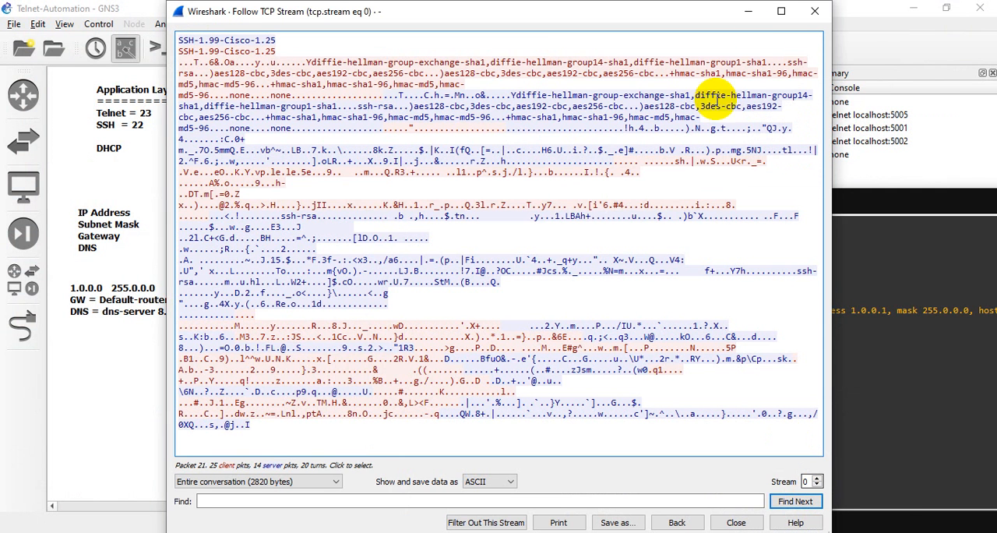
left_click(815, 11)
left_click(734, 530)
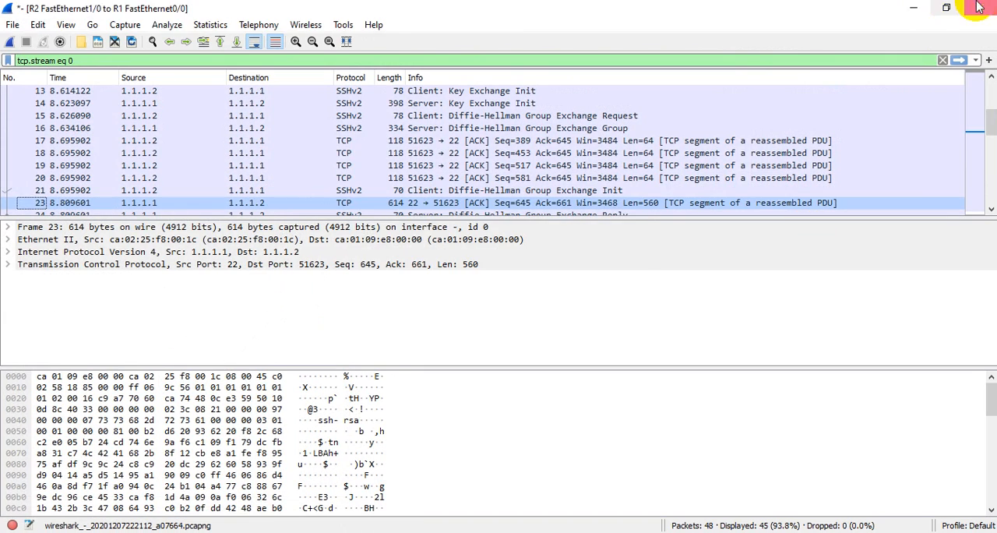
left_click(983, 8)
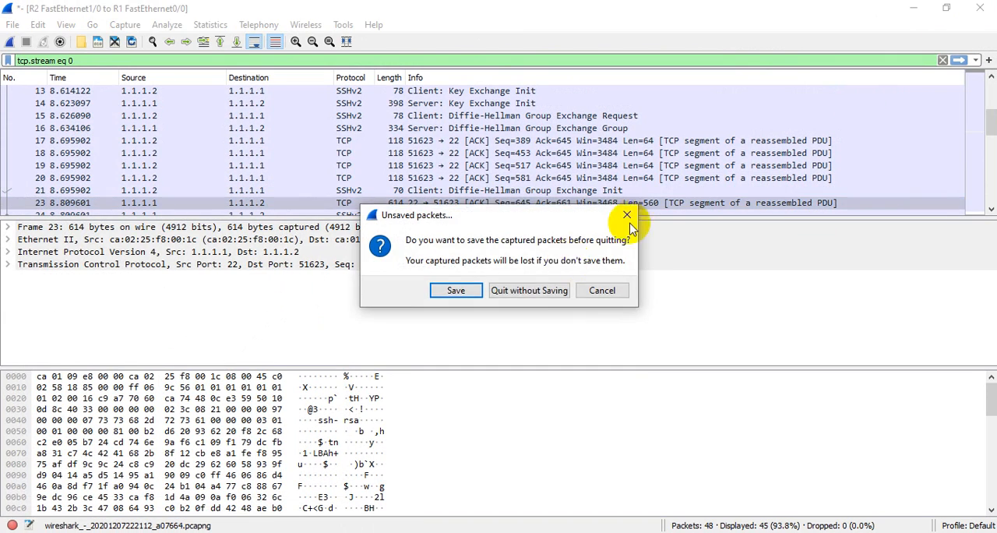
left_click(528, 289)
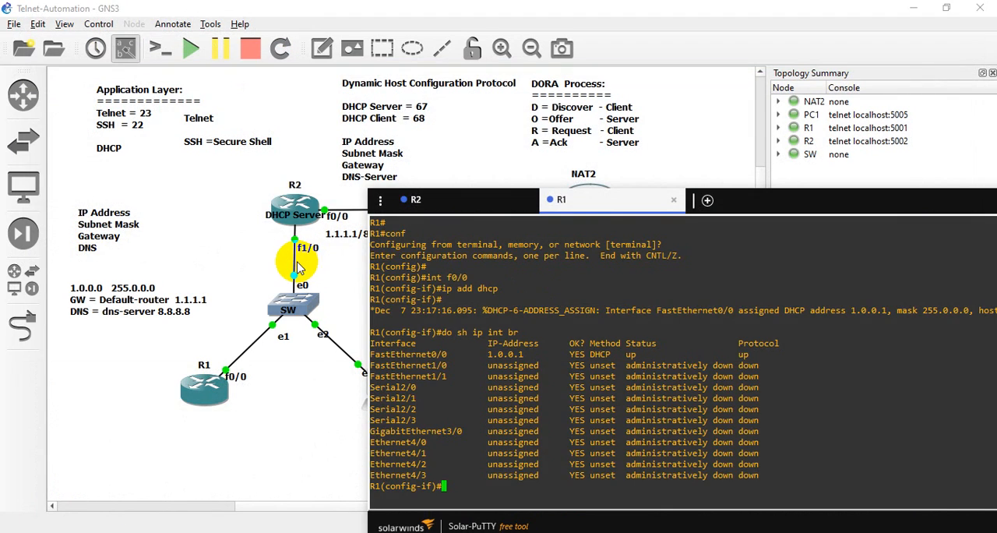
- Stop the capture on the R2 f1/0 to SW e0 link and start a new Ethernet capture named R2_FastEthernet10_to_SW_Ethernet0
left_click(294, 268)
right_click(294, 264)
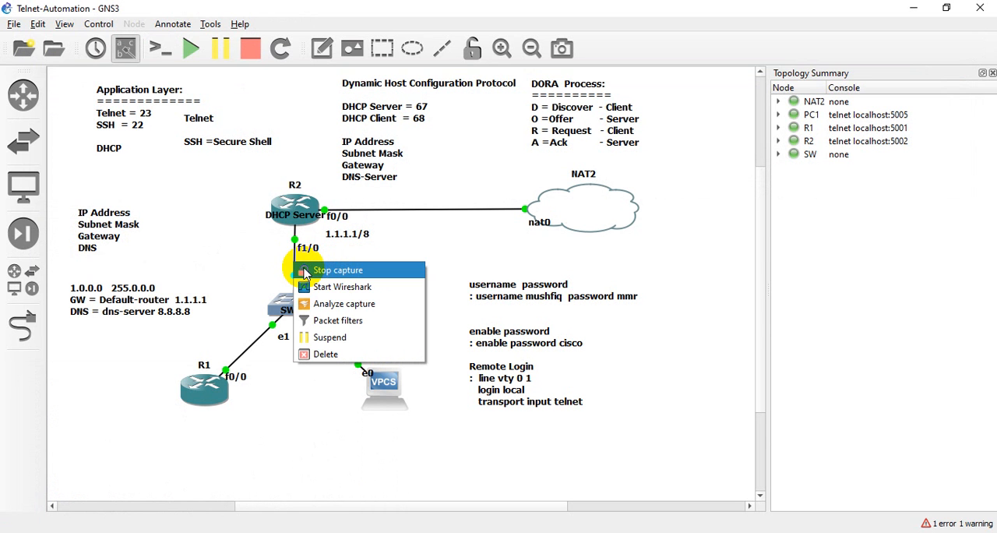
left_click(303, 271)
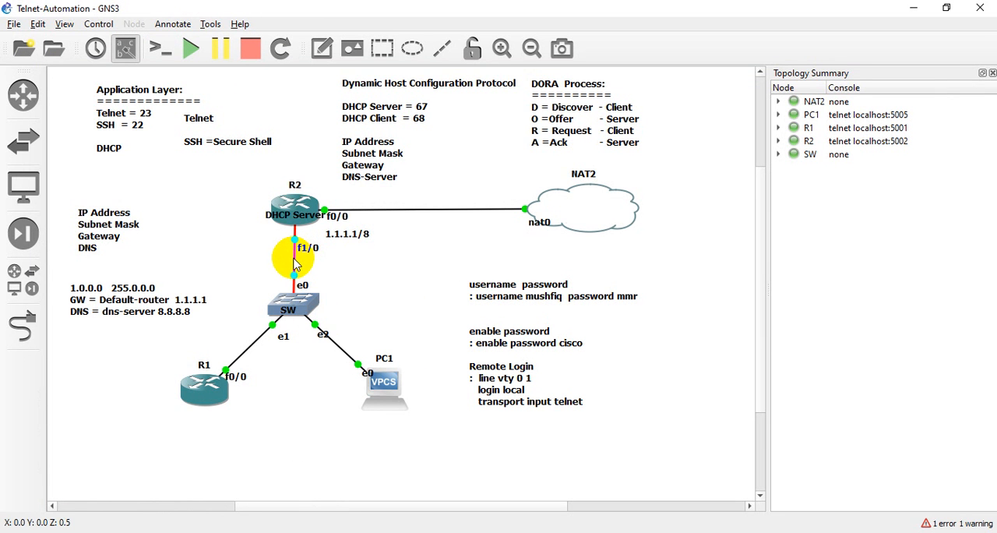
right_click(295, 265)
left_click(305, 263)
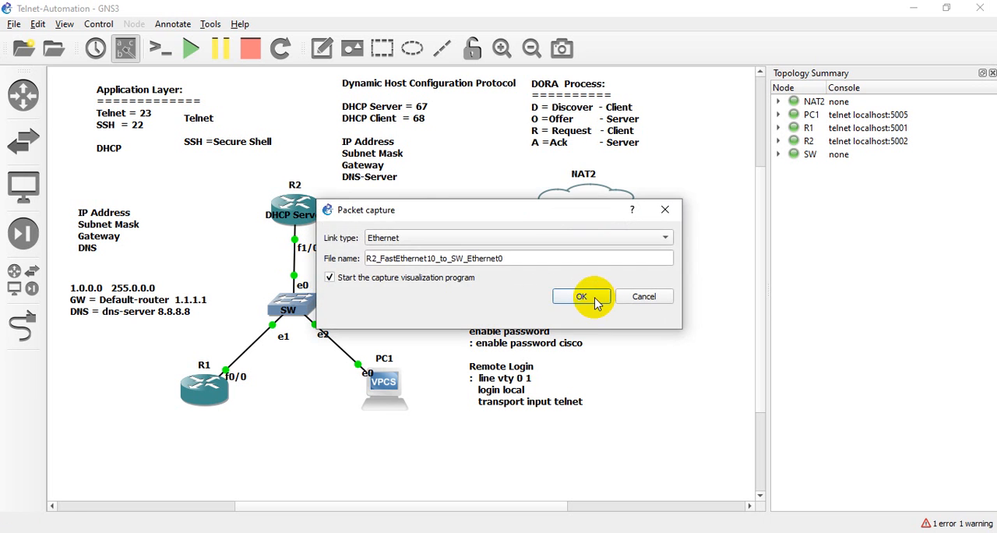
left_click(595, 297)
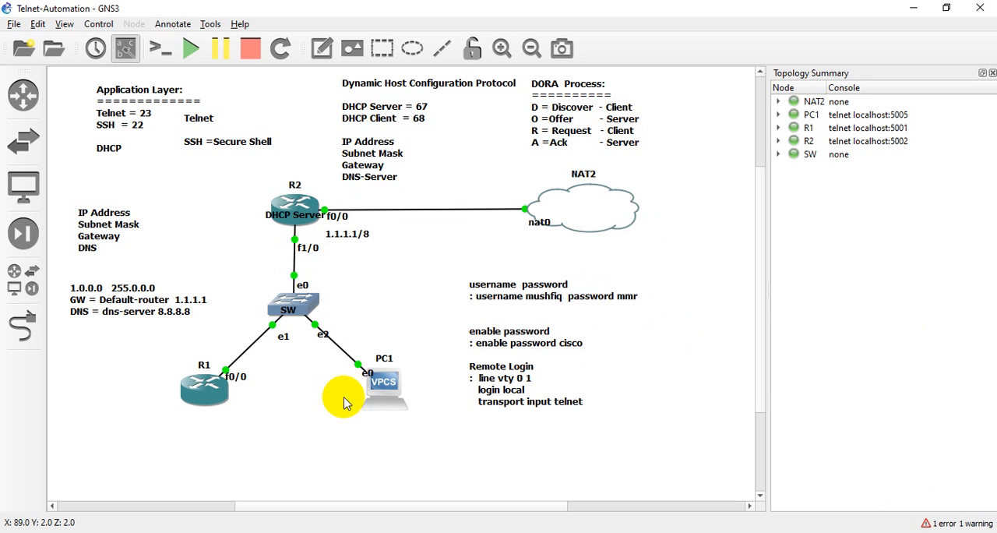
- Open PC1's console from the topology and bring it to the front
left_click(707, 530)
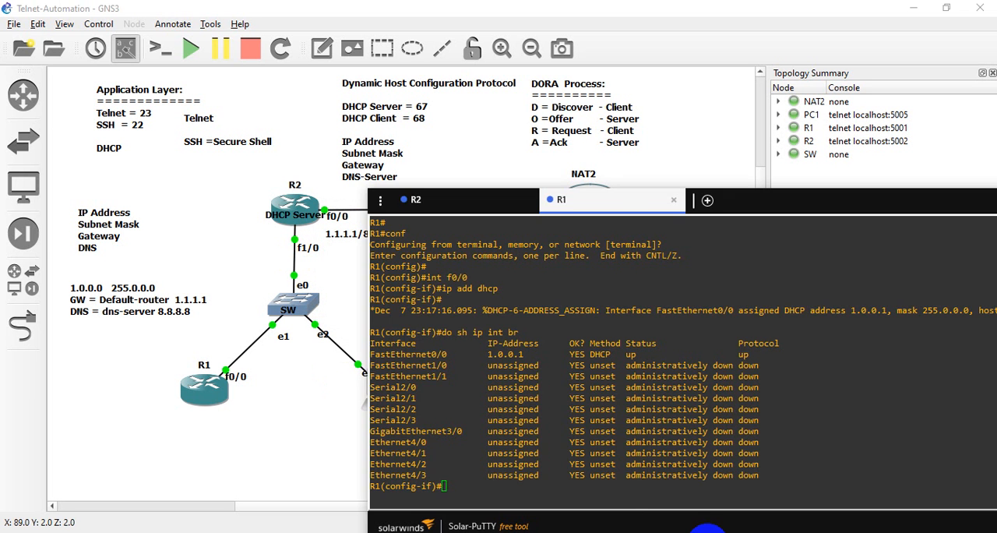
left_click(205, 409)
right_click(382, 380)
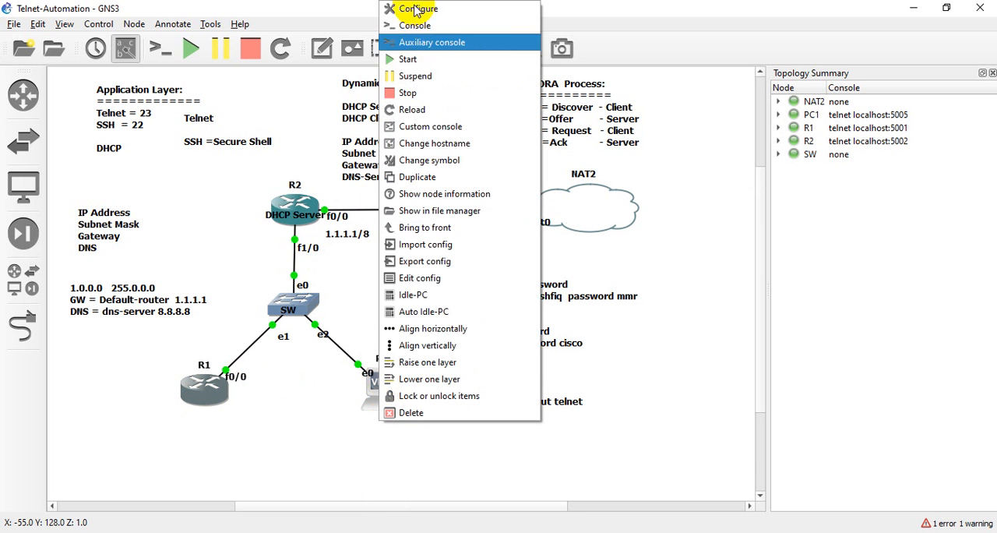
left_click(406, 61)
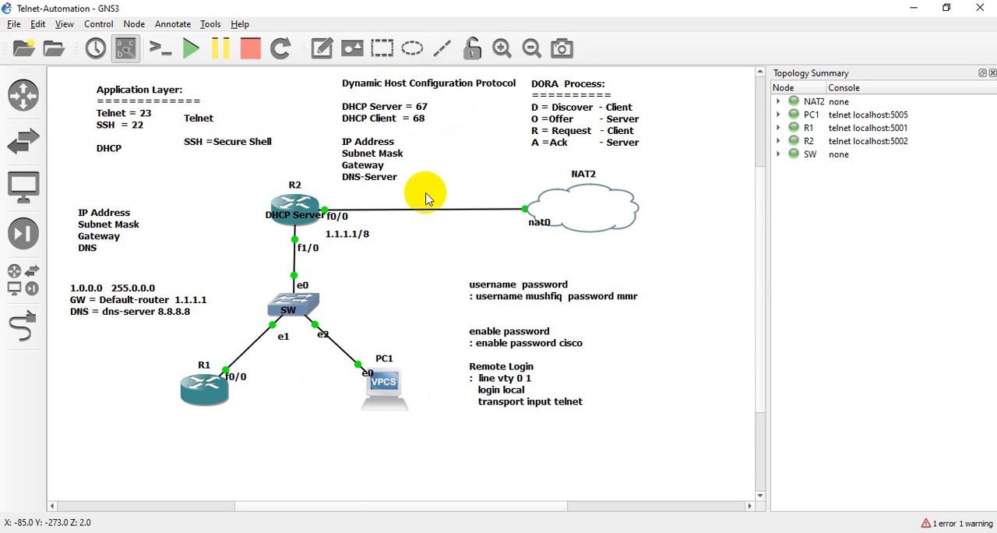
right_click(381, 364)
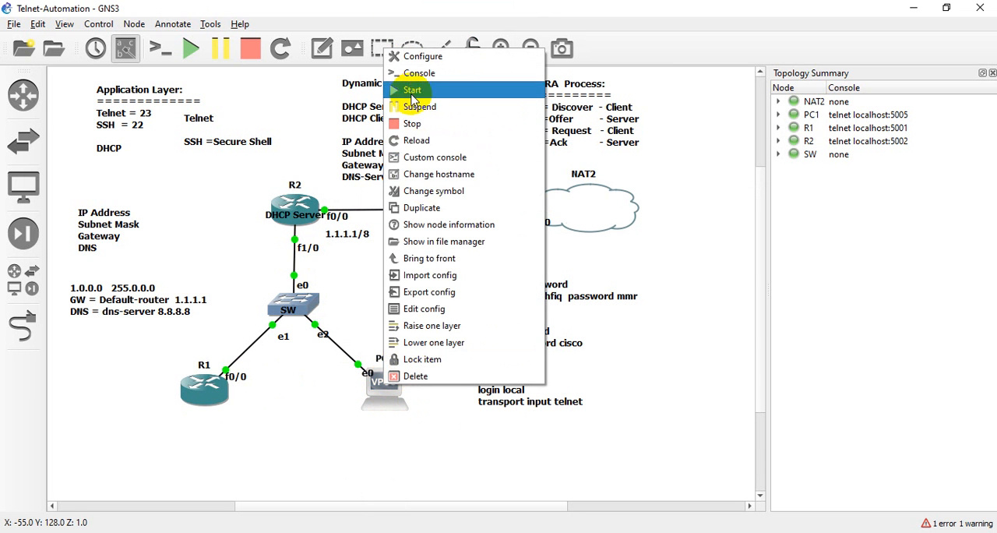
left_click(409, 59)
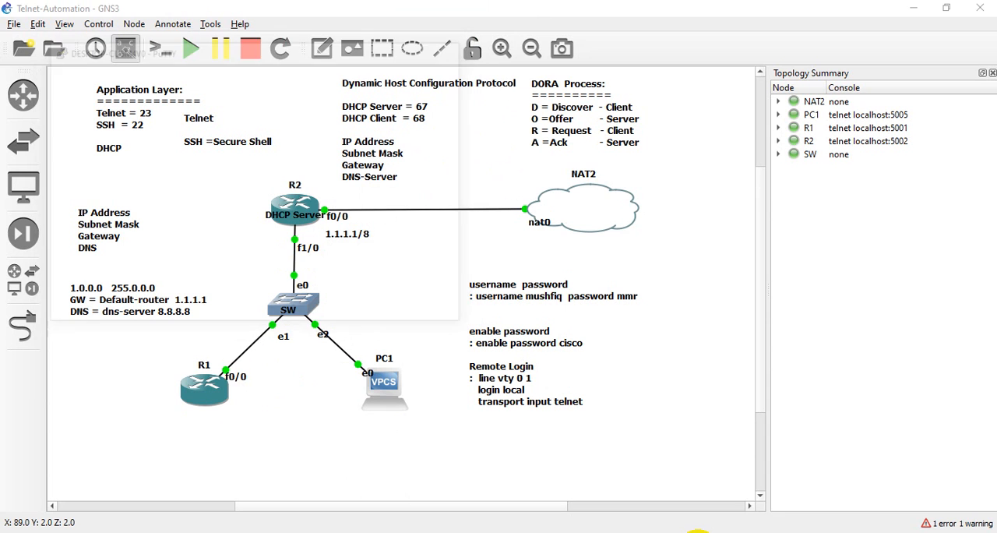
mouse_move(697, 529)
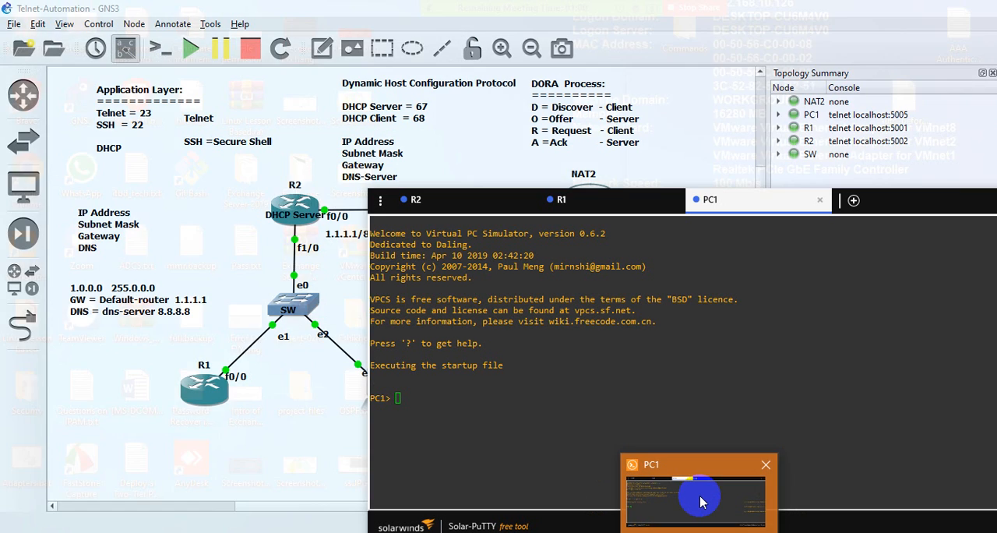
left_click(701, 502)
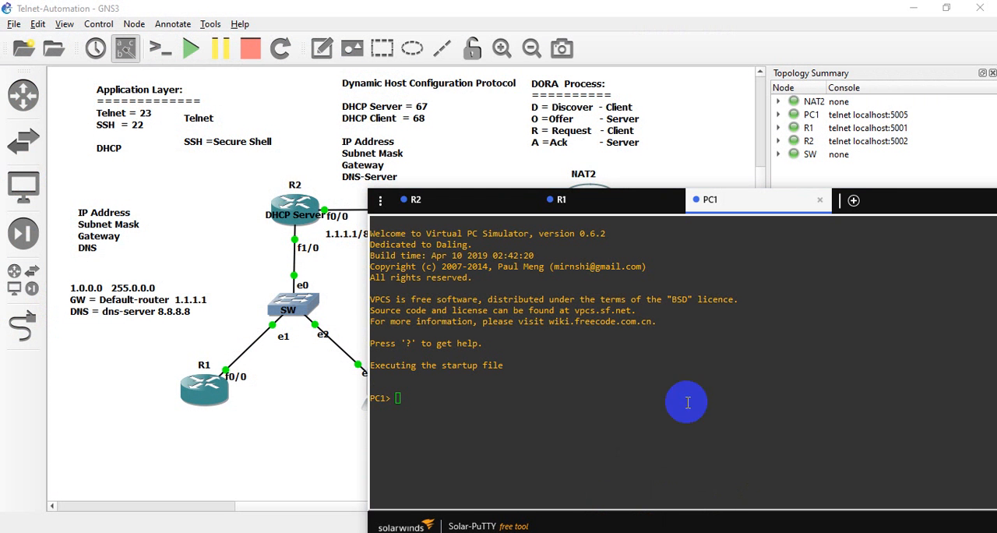
- Start Wireshark on the running capture of the R2 f1/0 to SW e0 link
right_click(294, 265)
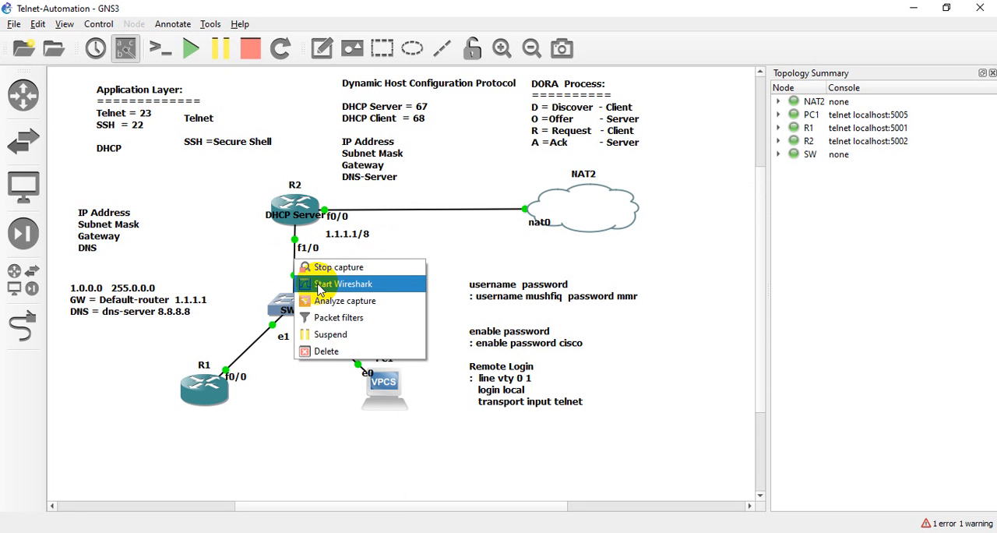
left_click(343, 284)
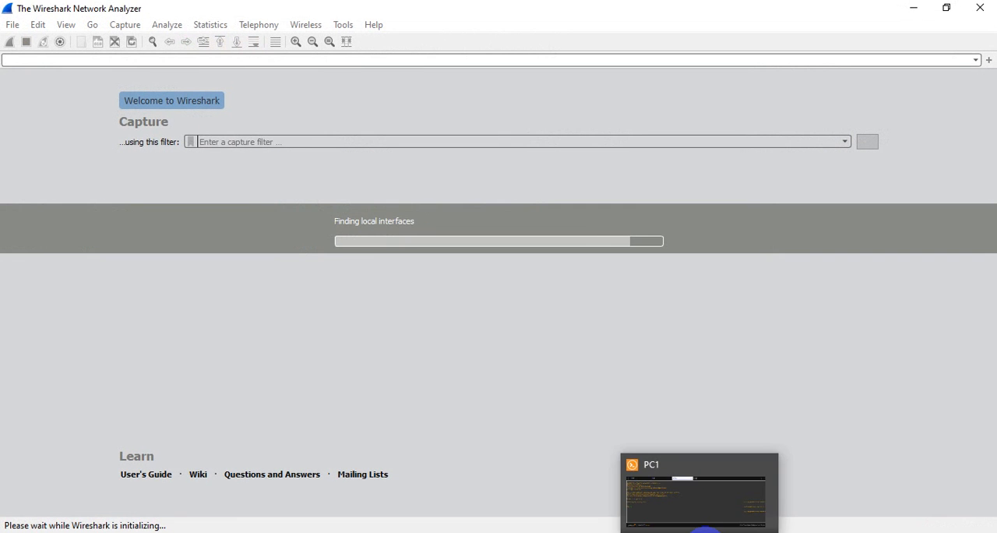
- In PC1's console, request an address with ip dhcp and list its IP settings with show ip
left_click(704, 528)
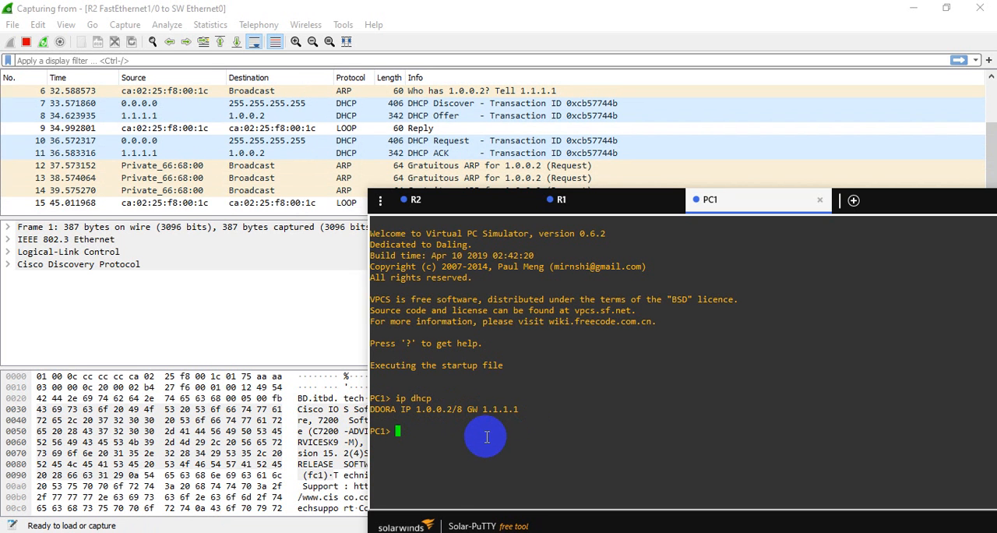
type("p")
key("Return")
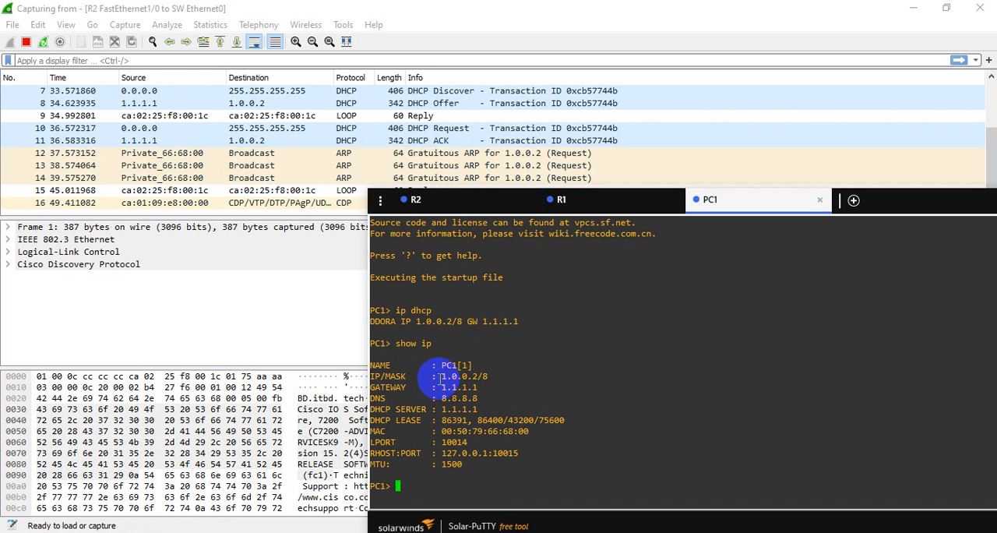
- Examine PC1's leased address, gateway, DNS and DHCP server, comparing them with the addresses noted in the topology
left_click_drag(442, 376, 478, 408)
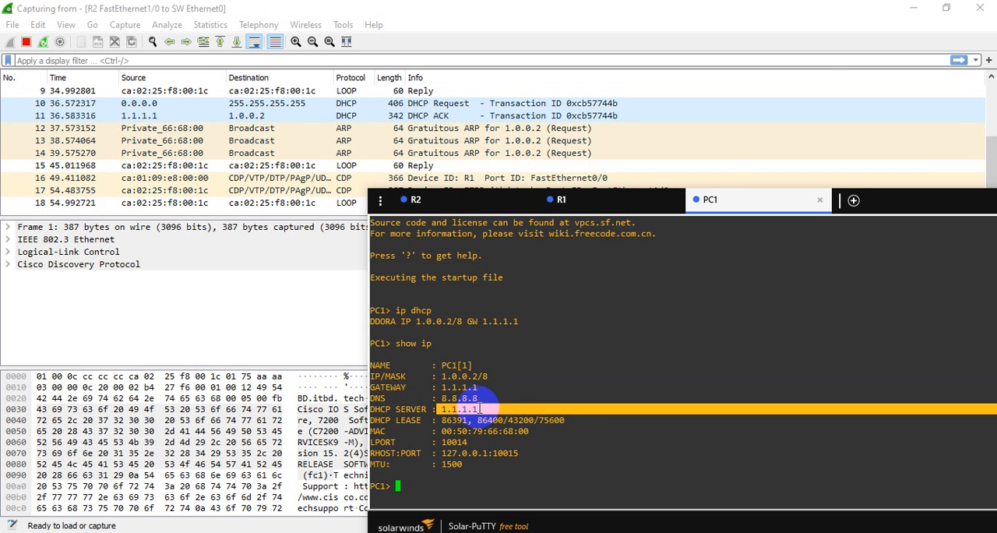
left_click(912, 8)
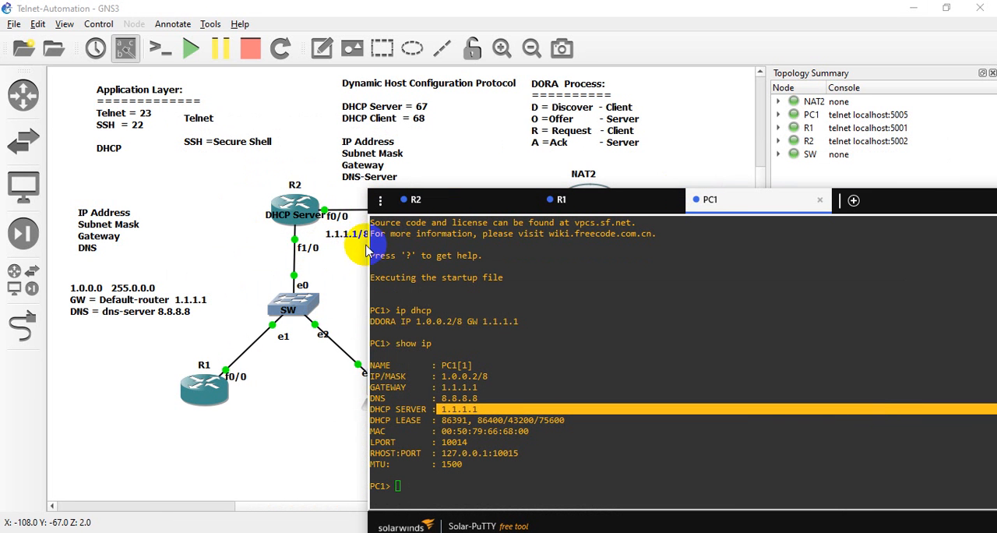
left_click_drag(440, 377, 477, 376)
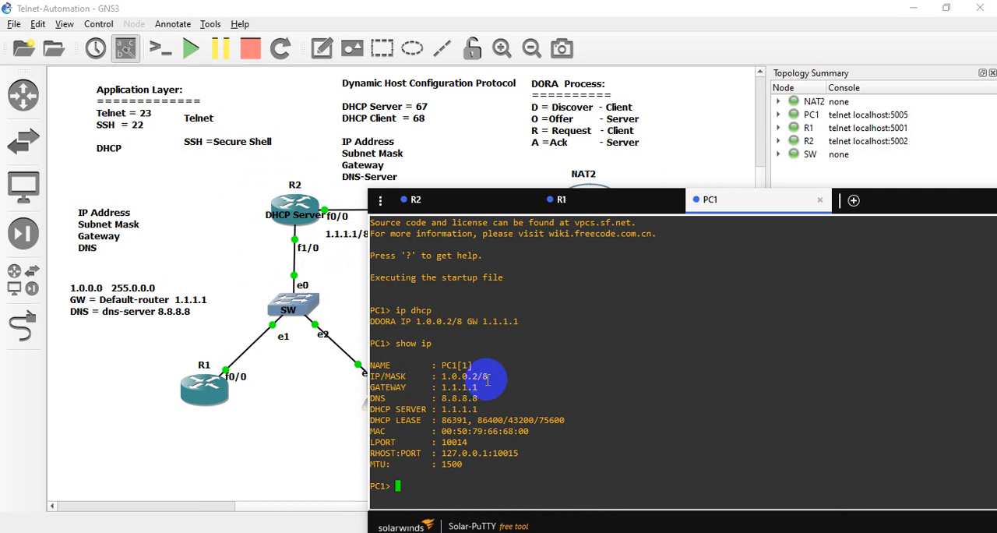
- Switch from PC1's console to the R2-to-SW Wireshark capture, stop capturing, and dismiss the Zoom upgrade pop-up
left_click(715, 529)
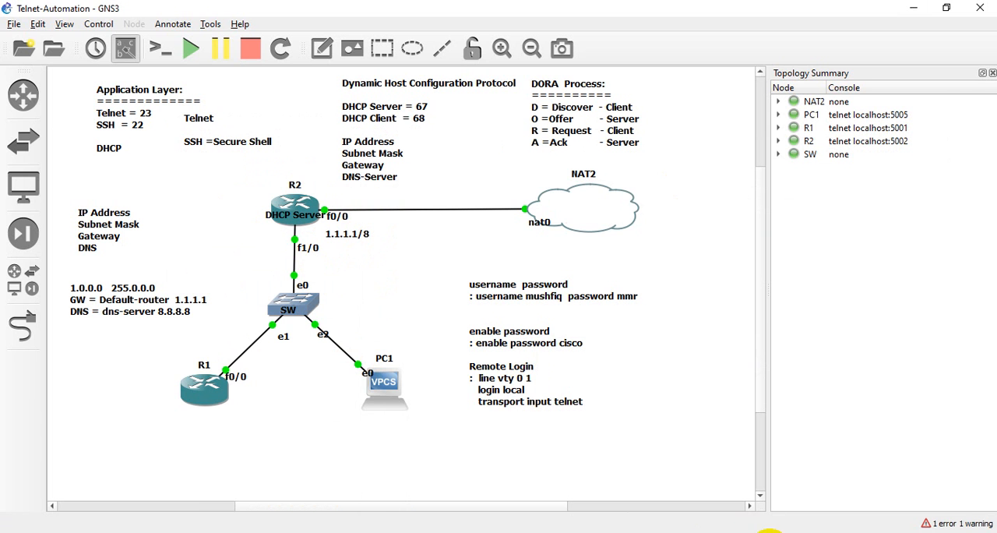
left_click(768, 530)
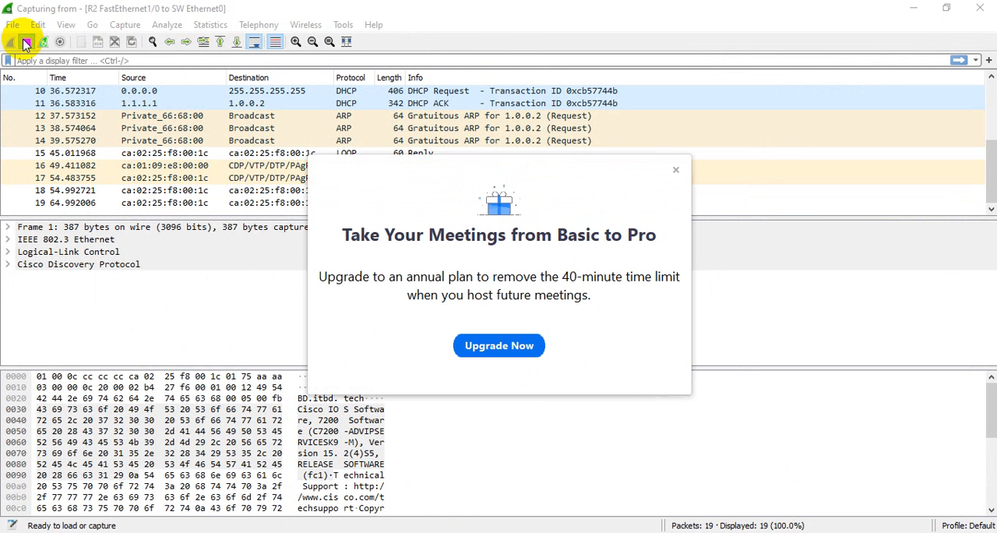
left_click(25, 43)
left_click(675, 169)
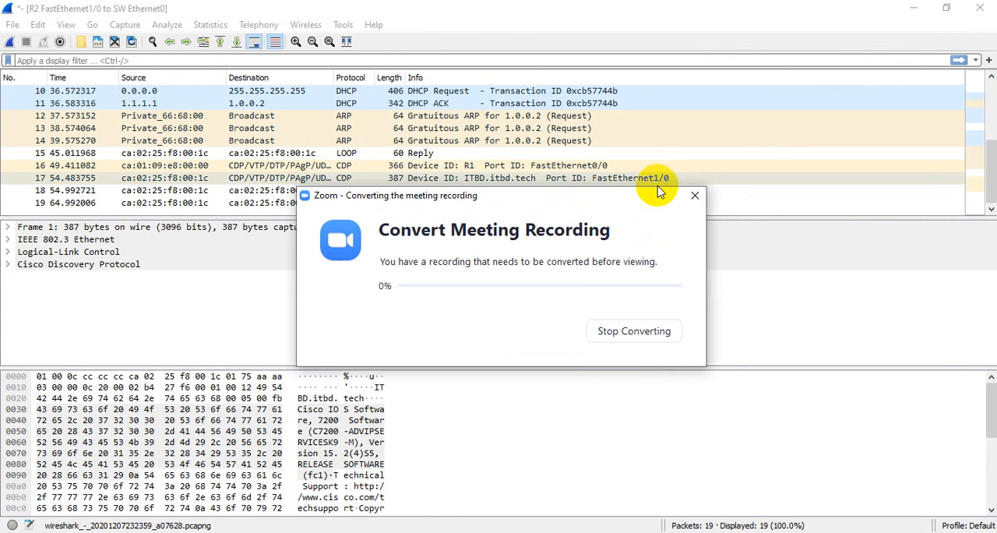
- Examine the DHCP Discover and ARP packets of PC1's lease exchange, enlarging the packet list to show the full DORA sequence
left_click(633, 142)
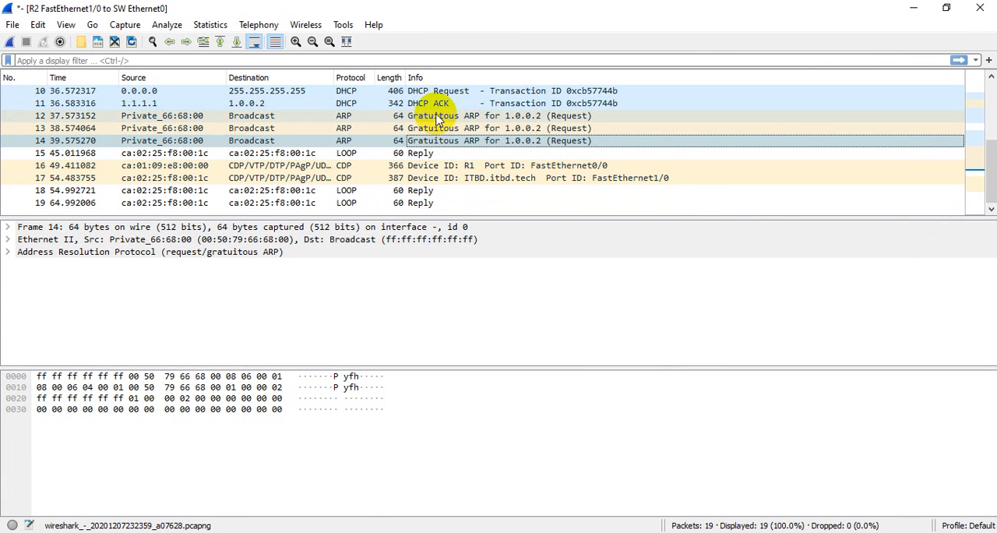
scroll(438, 117, "up", 2)
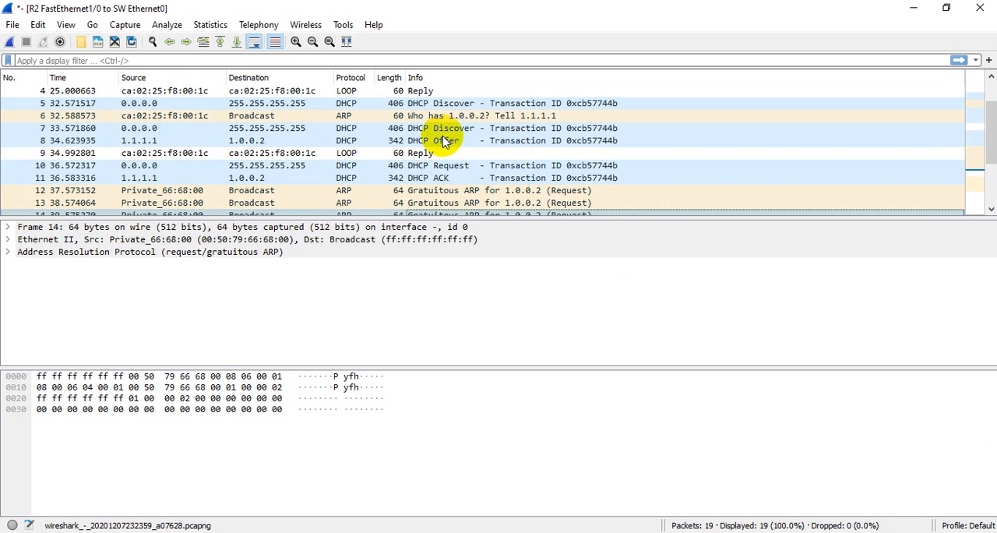
left_click(413, 105)
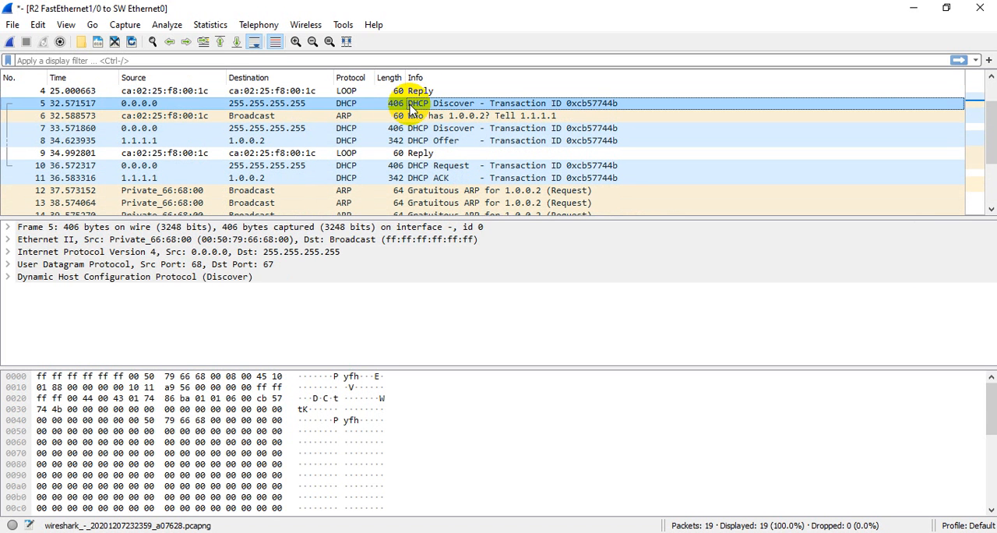
left_click(412, 118)
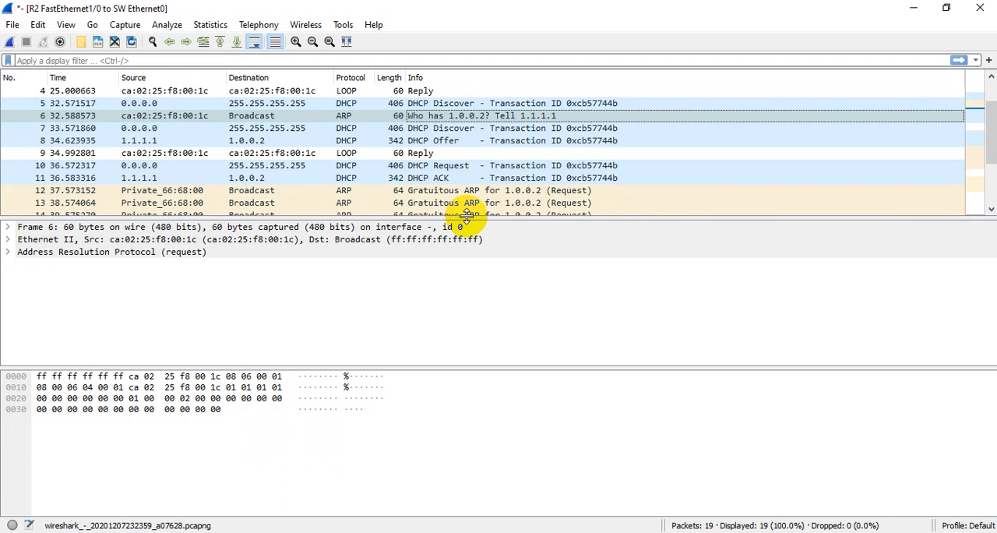
left_click_drag(466, 217, 465, 359)
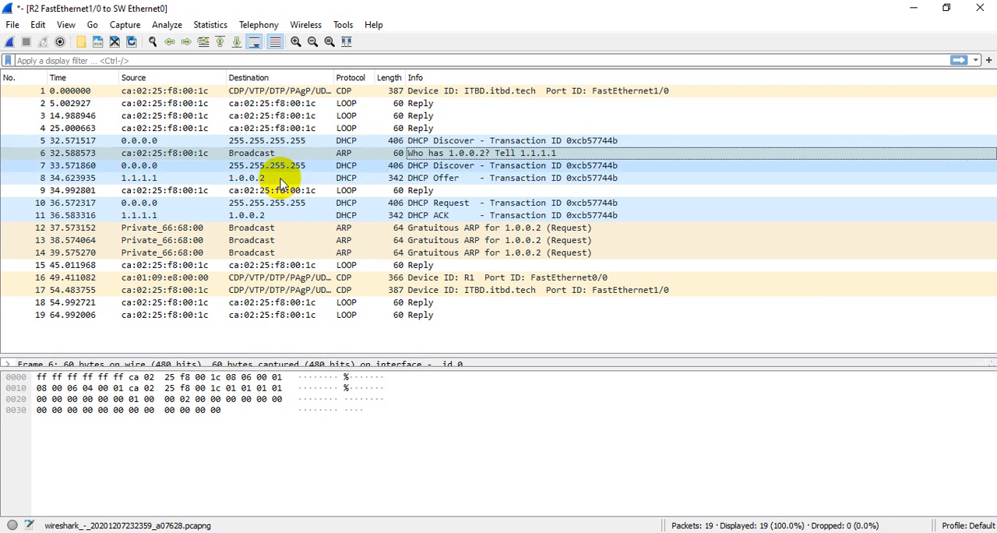
- Quit the Wireshark capture of PC1's DHCP exchange without saving the packets
left_click(978, 9)
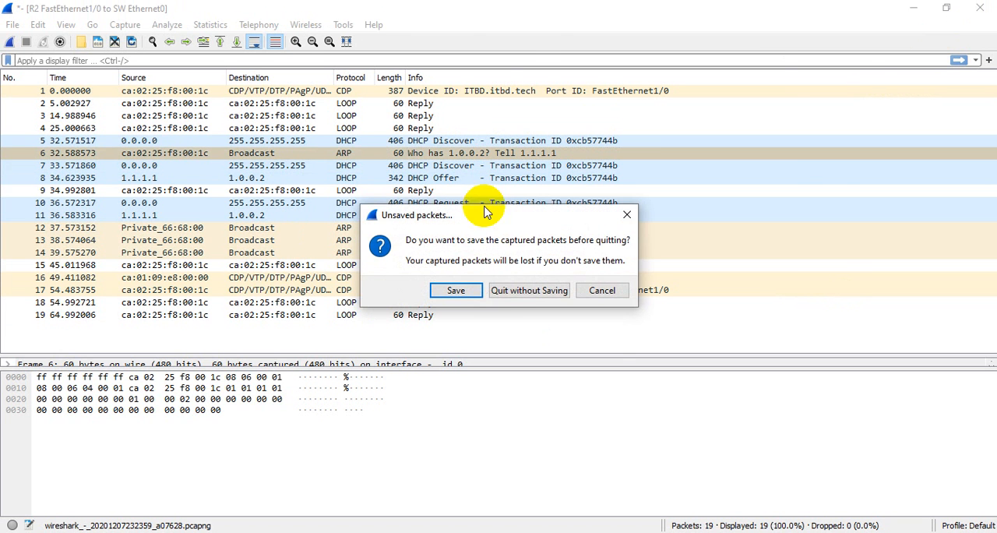
left_click(523, 290)
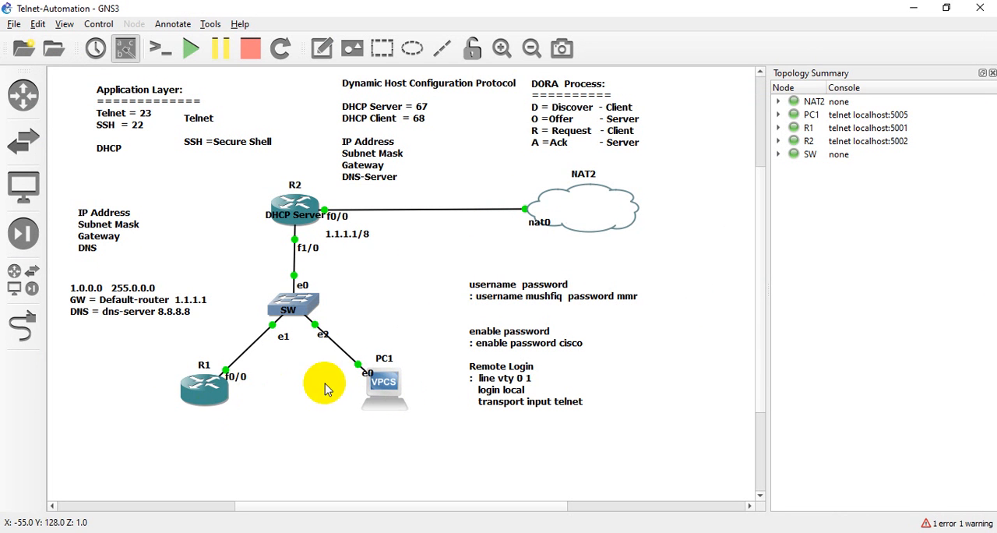
left_click_drag(166, 371, 400, 399)
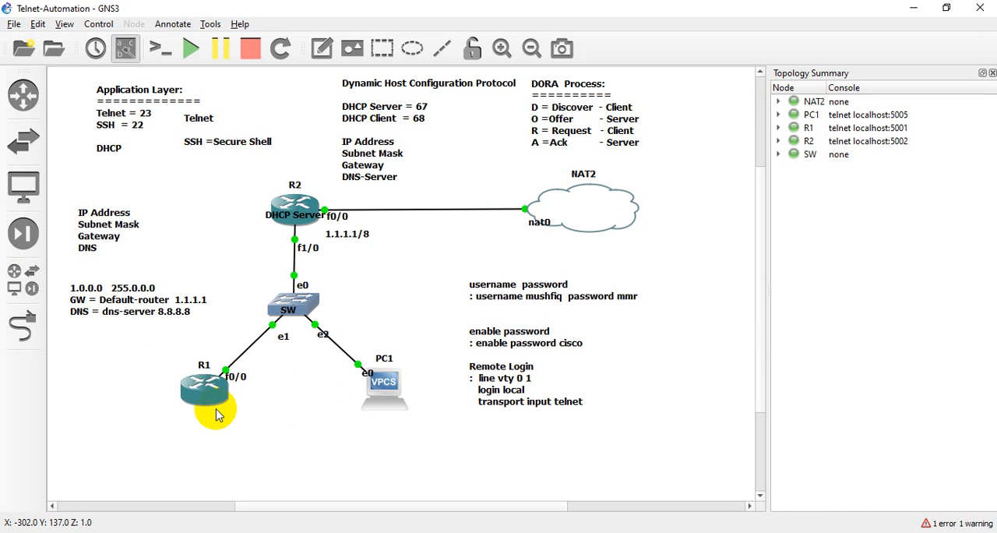
left_click_drag(174, 351, 247, 389)
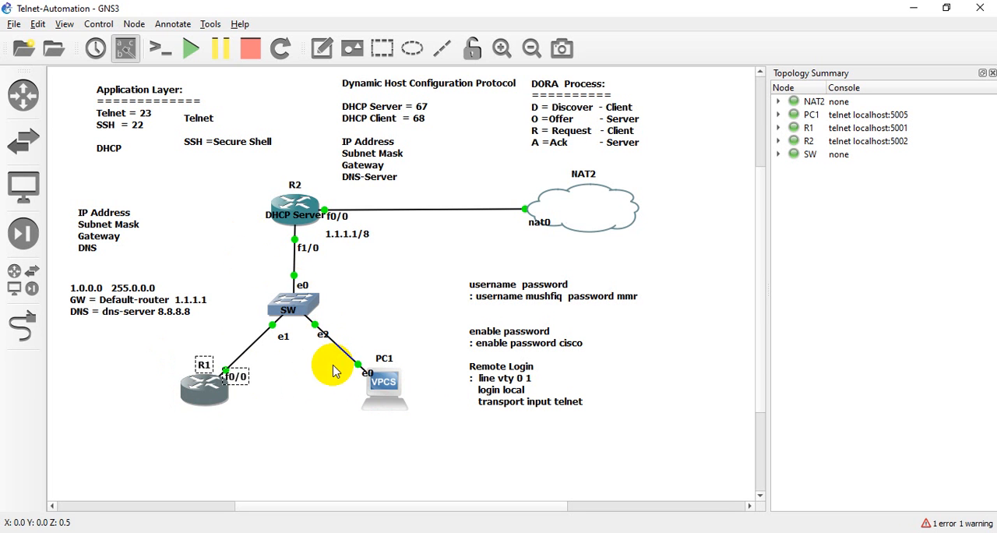
left_click_drag(332, 370, 439, 417)
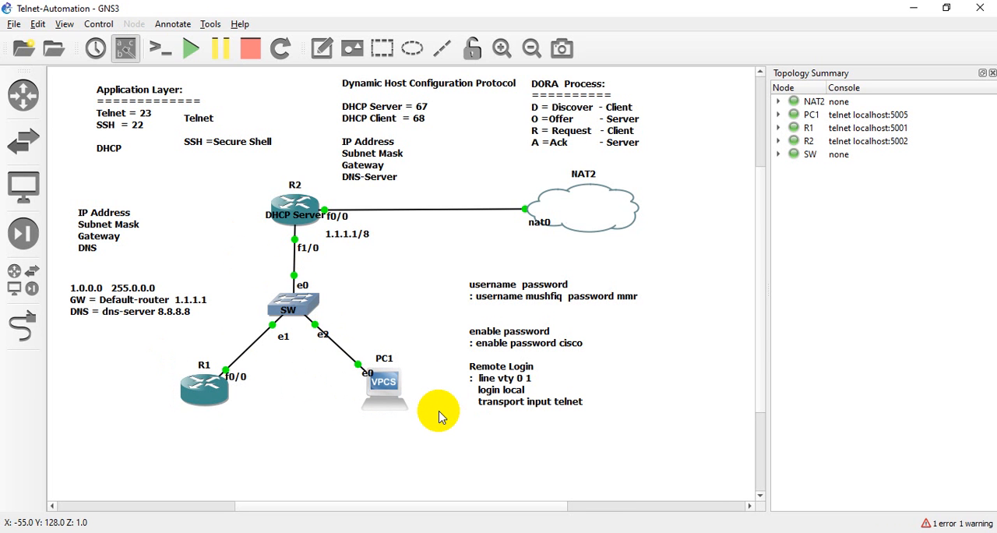